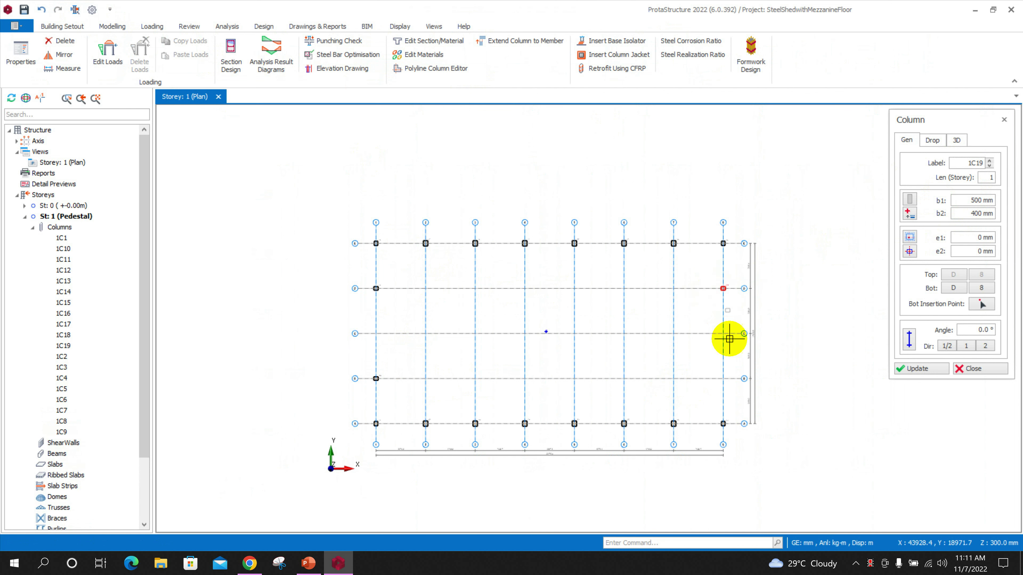
Step: Place the last 500 x 400 mm pedestal column at the intersection of axes B and 8 on storey 1
click(723, 379)
scroll(725, 401, up, 2)
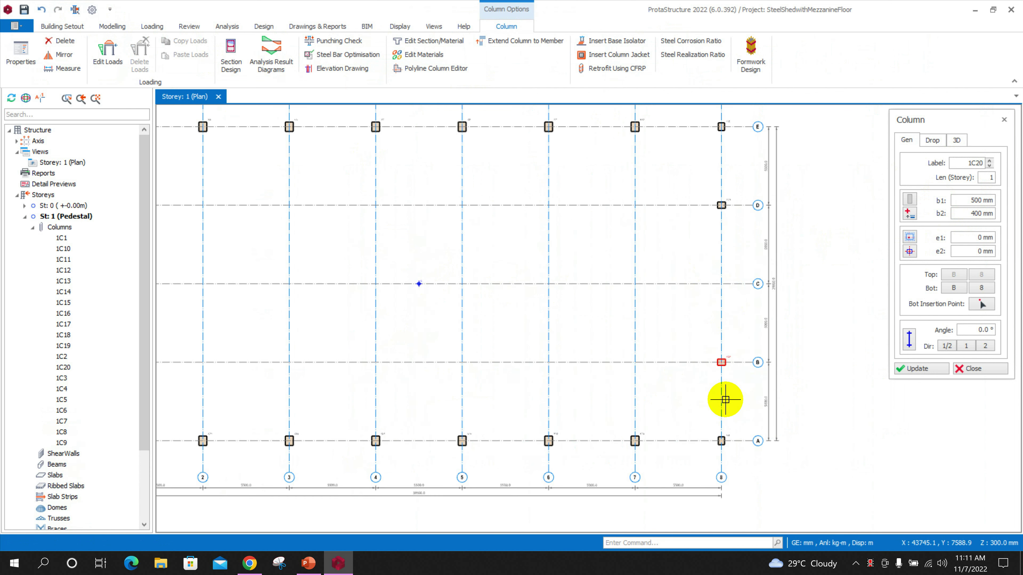
key(Escape)
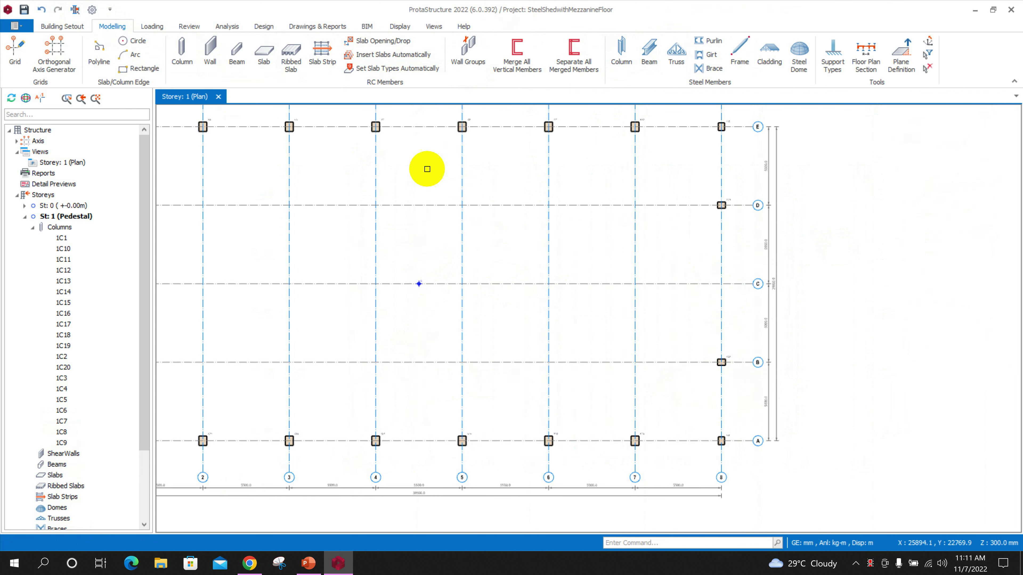
middle_drag(425, 167, 434, 188)
middle_drag(511, 173, 557, 175)
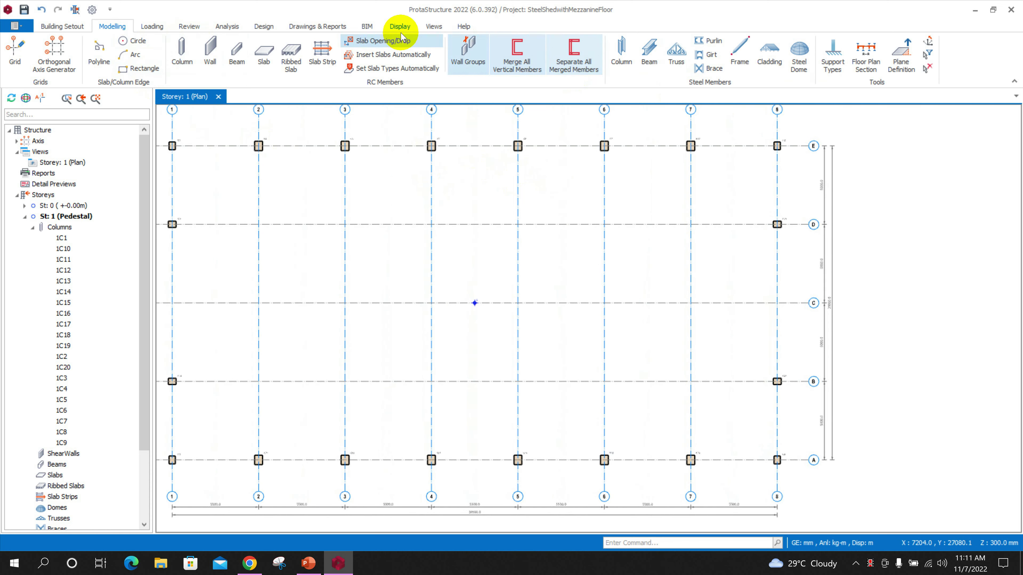
Step: Create a 3D physical model view of storey 1
click(430, 27)
click(54, 153)
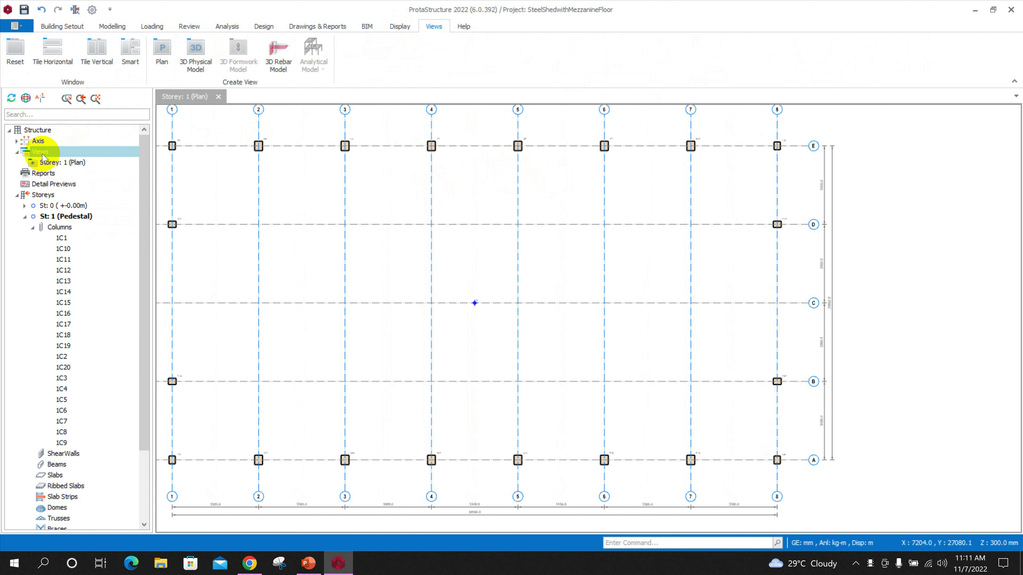
right_click(44, 151)
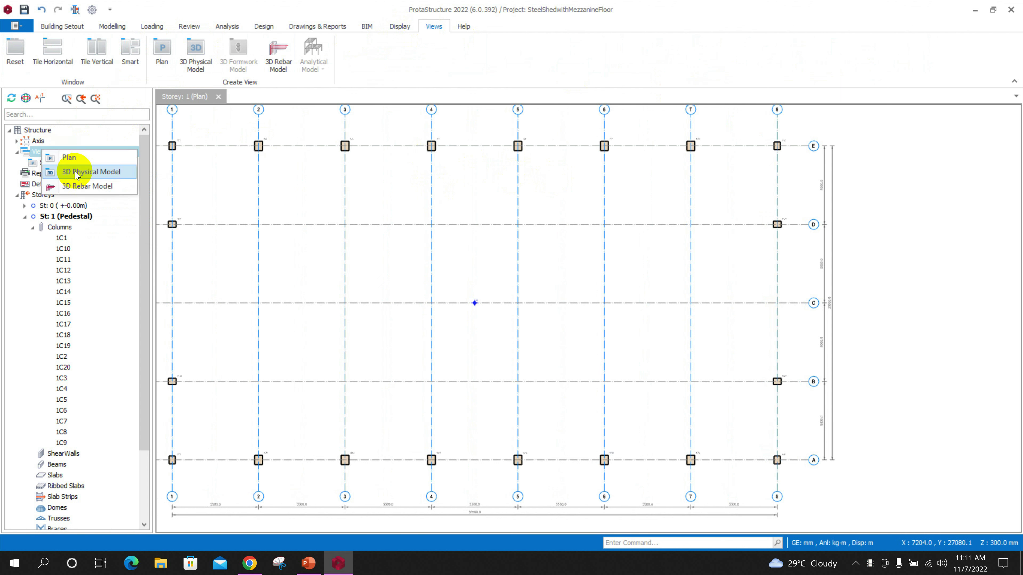
click(92, 173)
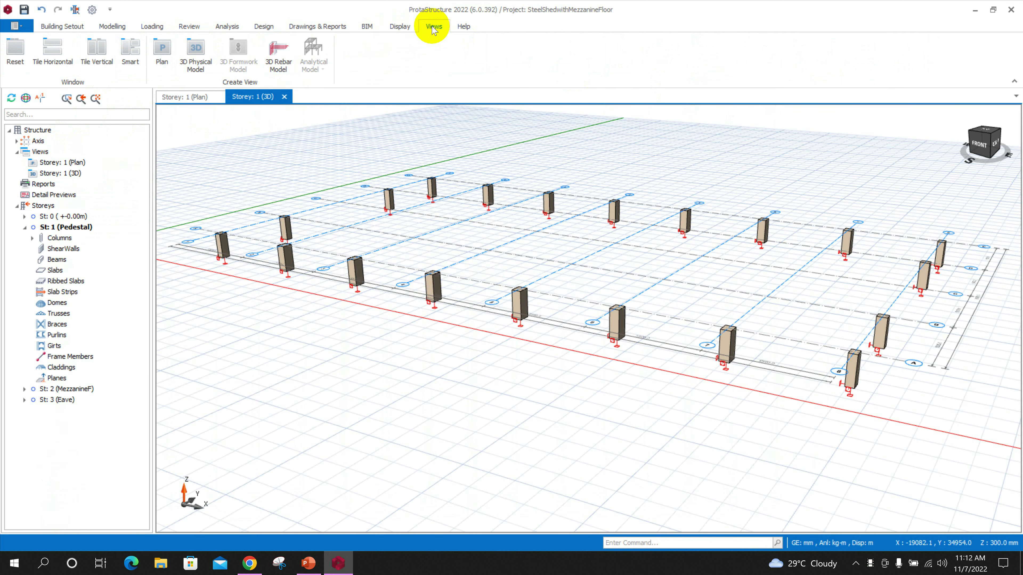
Step: Tile the plan and 3D views vertically so the whole grid fits in the plan view
click(104, 66)
middle_drag(647, 222, 443, 322)
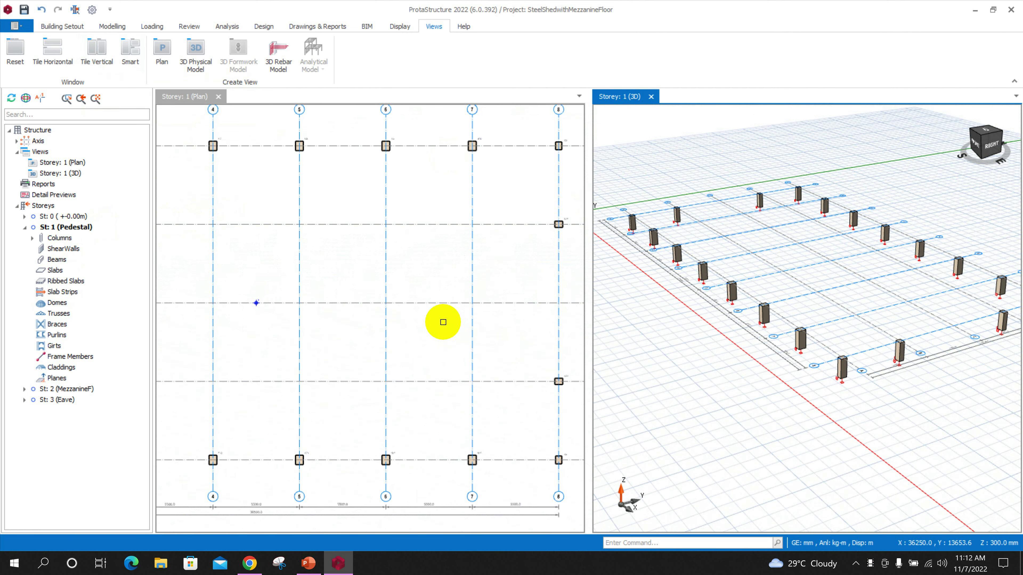
scroll(443, 322, down, 2)
scroll(322, 304, down, 3)
middle_drag(433, 305, 411, 313)
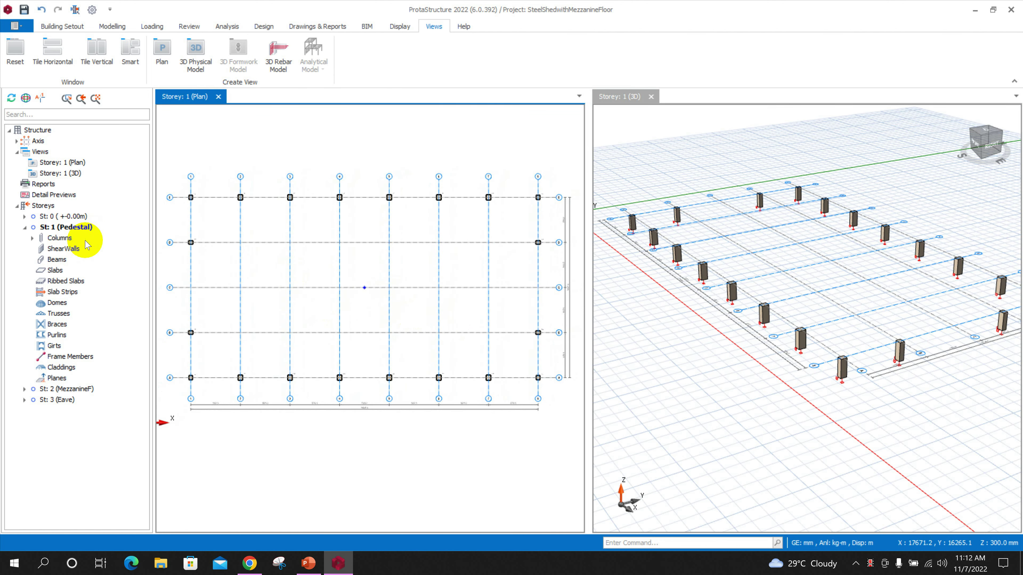
Step: Switch the plan view to storey 2 (MezzanineF) and on to storey 3 (Eave)
click(61, 389)
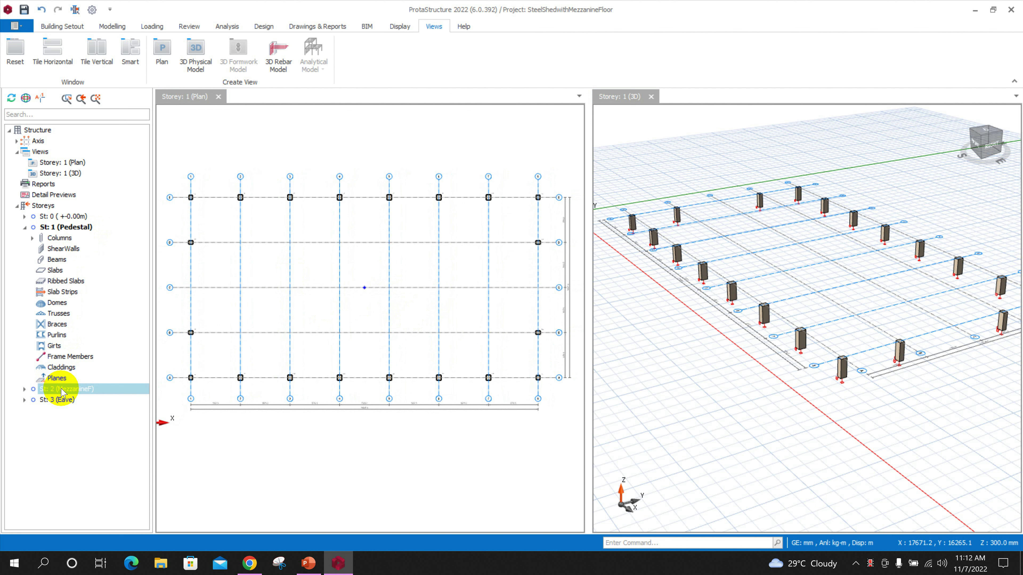
double_click(62, 389)
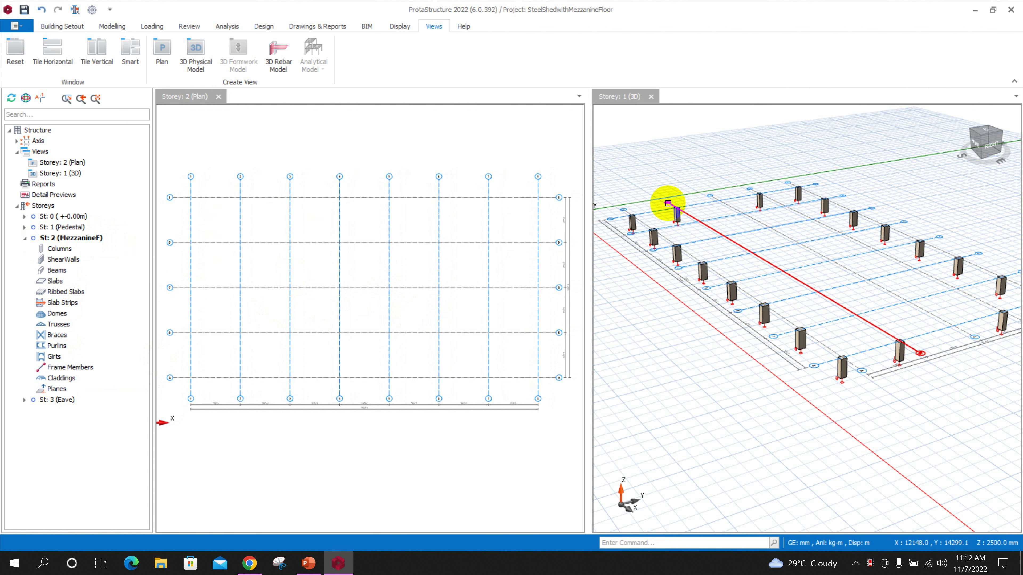
mouse_move(760, 209)
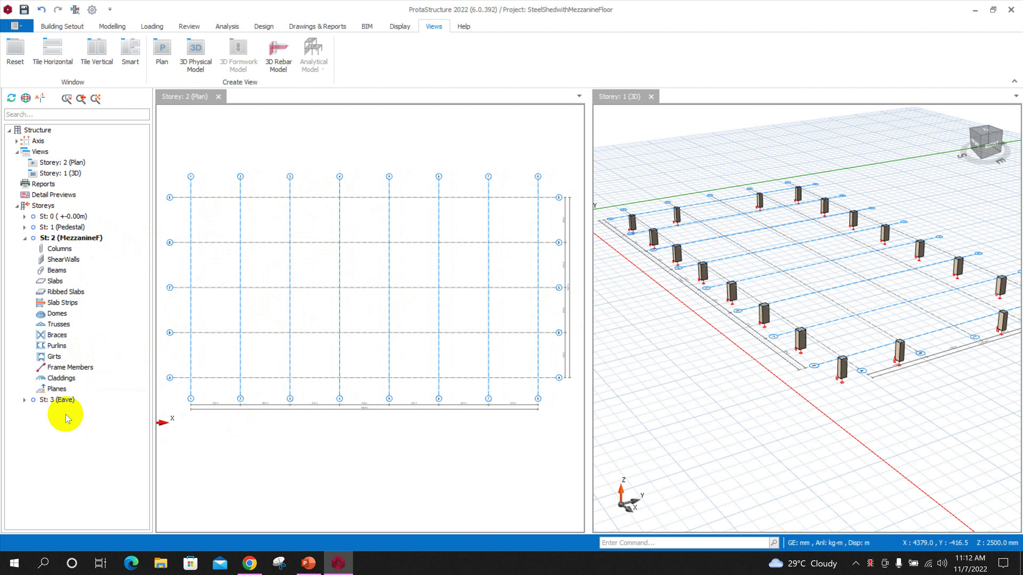
double_click(64, 401)
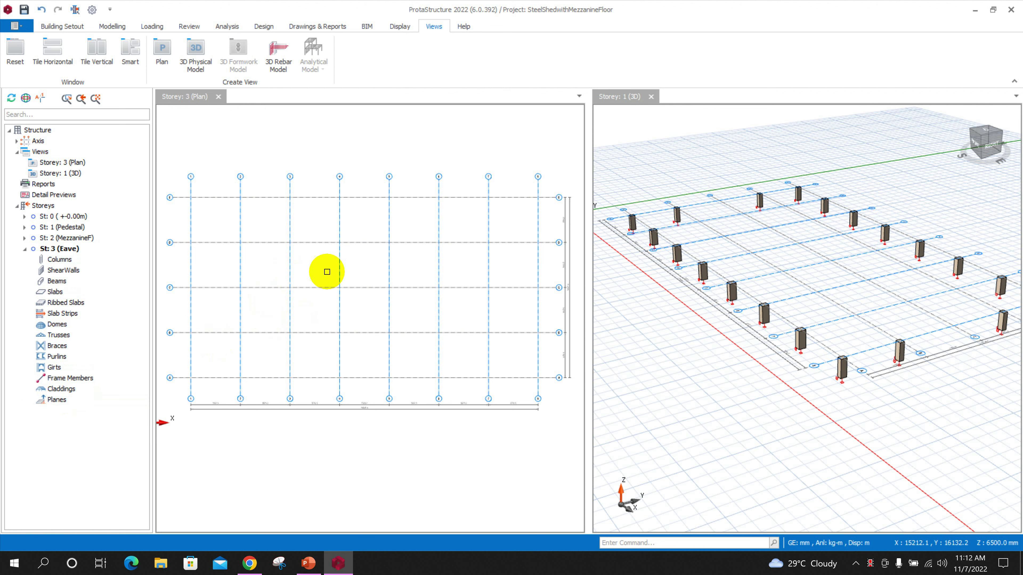
mouse_move(406, 315)
middle_down()
mouse_move(422, 301)
mouse_move(411, 301)
middle_up()
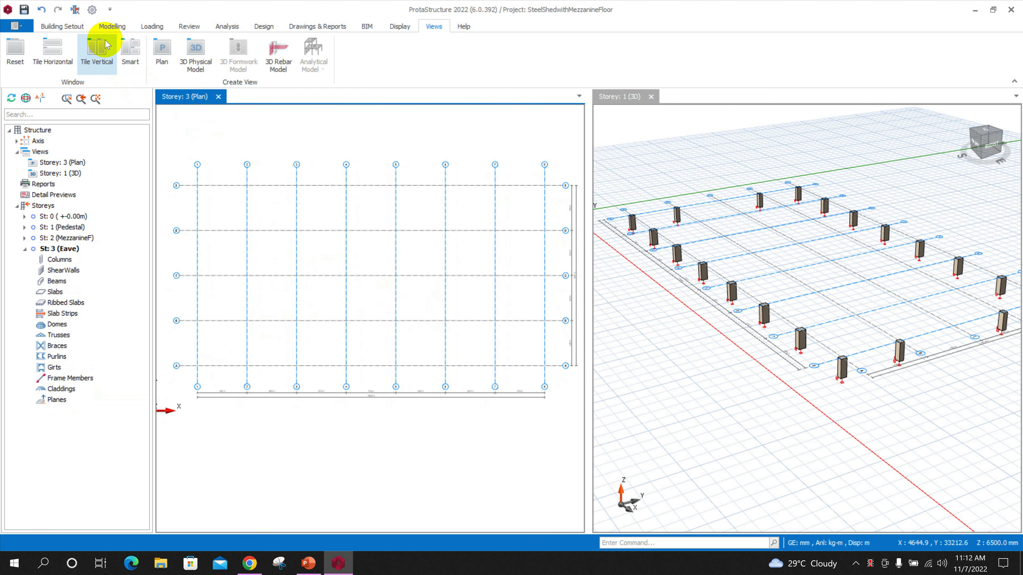
Step: Start a steel column and choose the W shapes from the AISCM database for its section
click(112, 26)
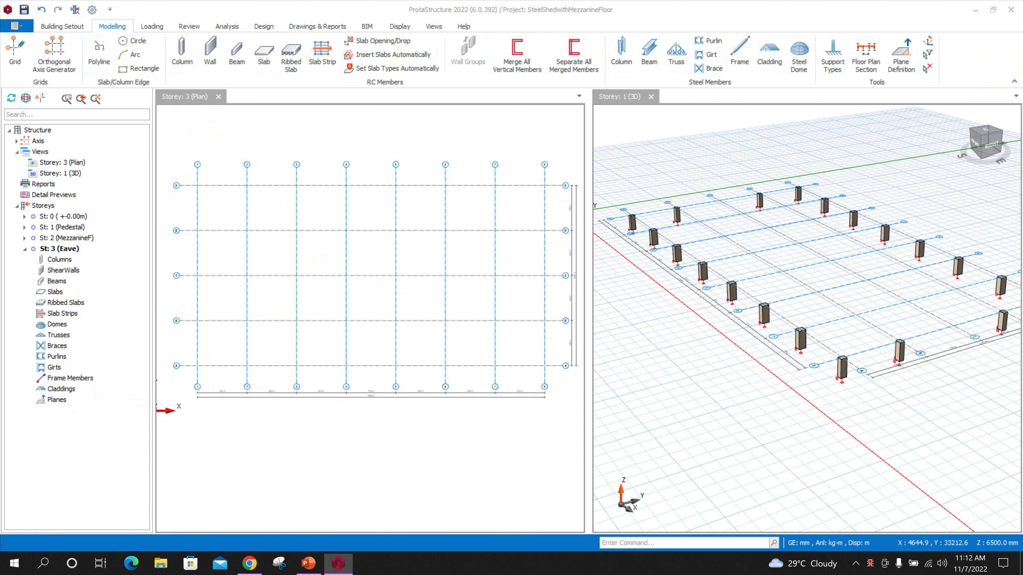
click(623, 56)
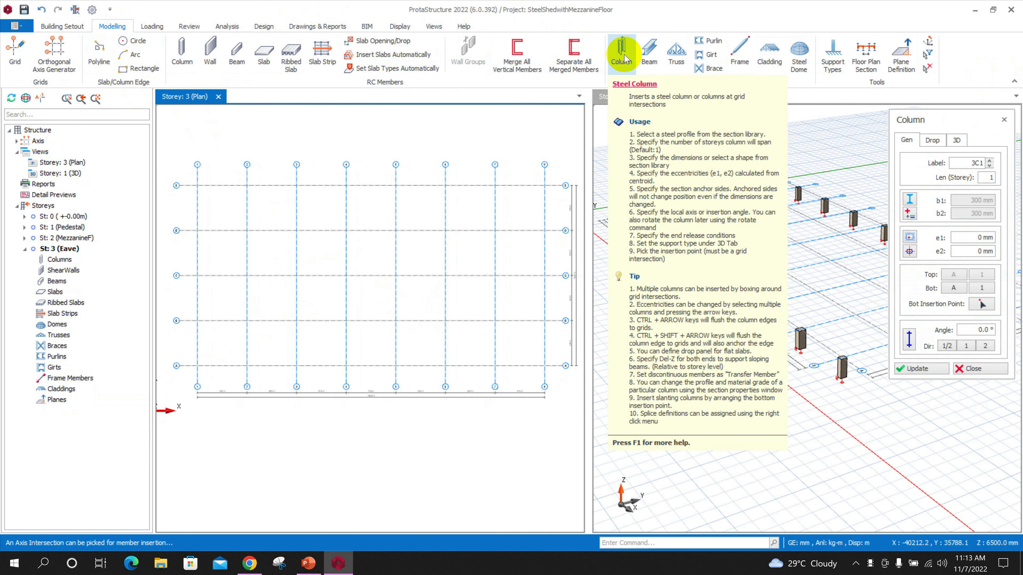
click(911, 200)
click(378, 151)
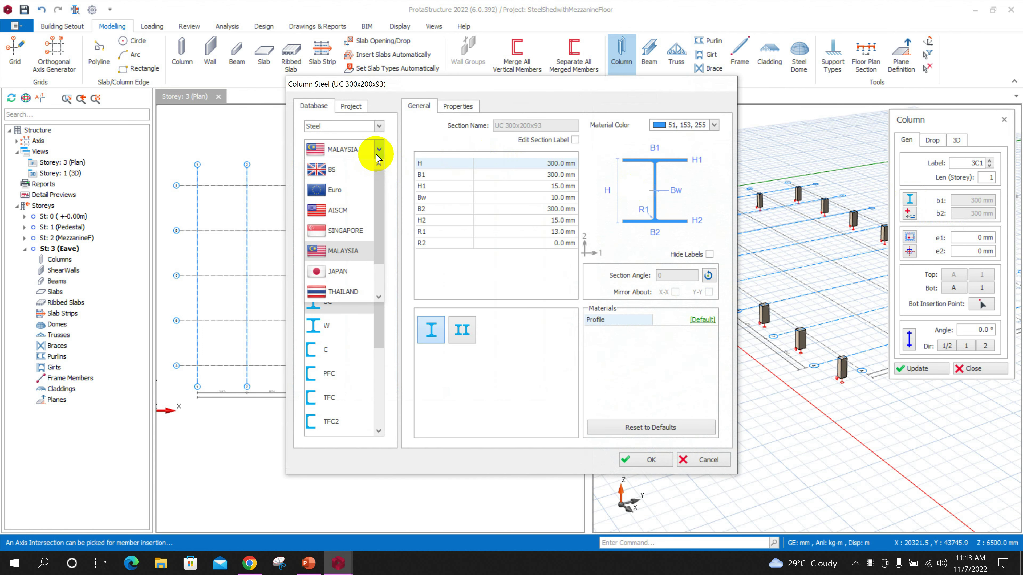
drag(380, 201, 383, 171)
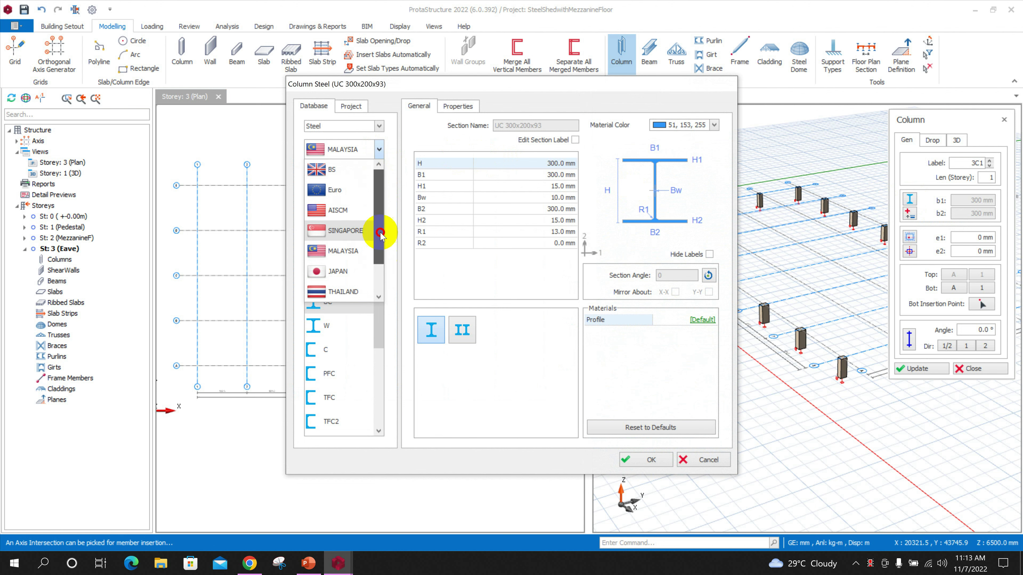
click(343, 212)
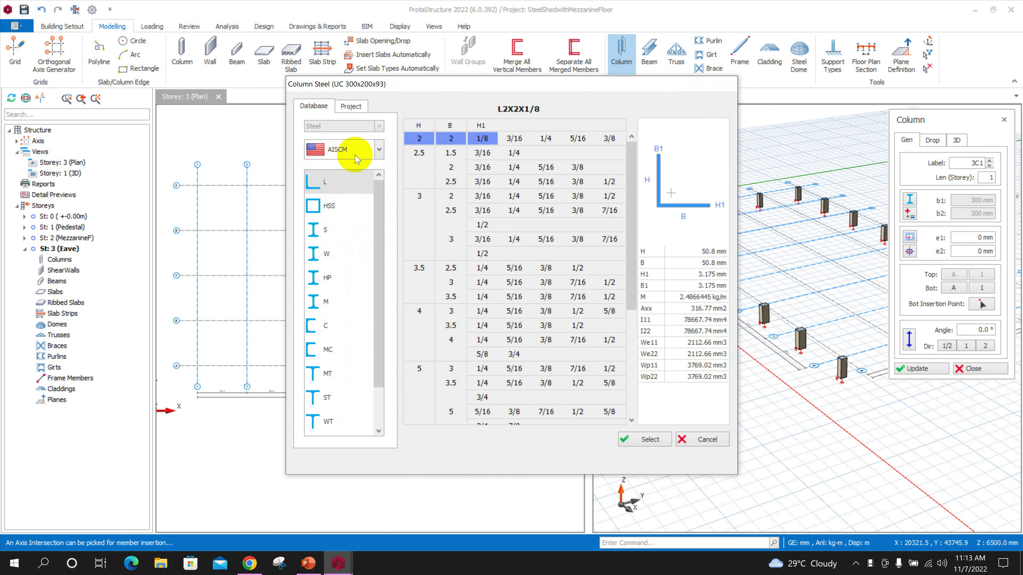
click(329, 255)
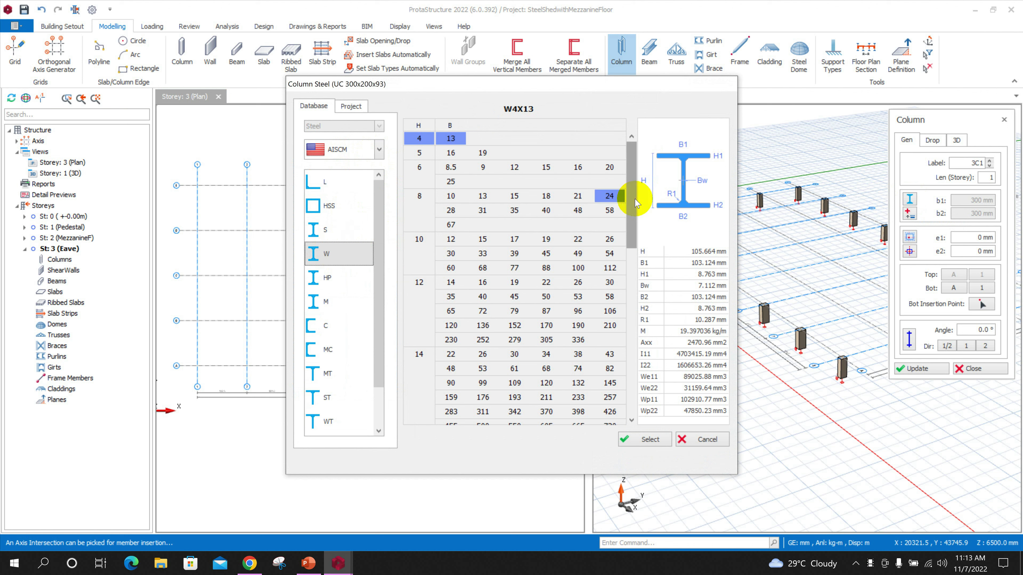
Step: Assign the W16X100 section to the steel column
drag(636, 202, 634, 261)
click(419, 289)
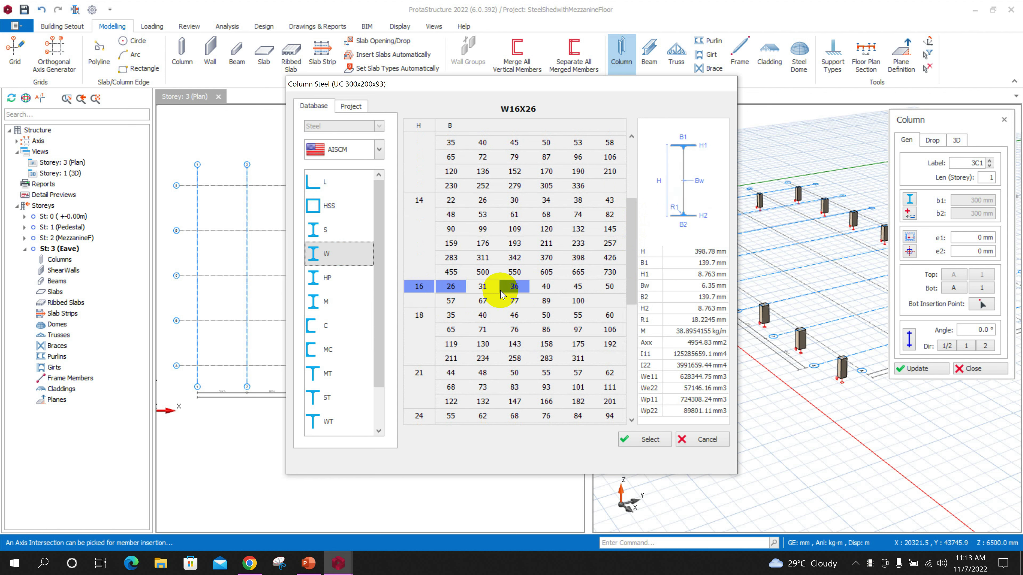
click(514, 286)
click(514, 301)
click(578, 300)
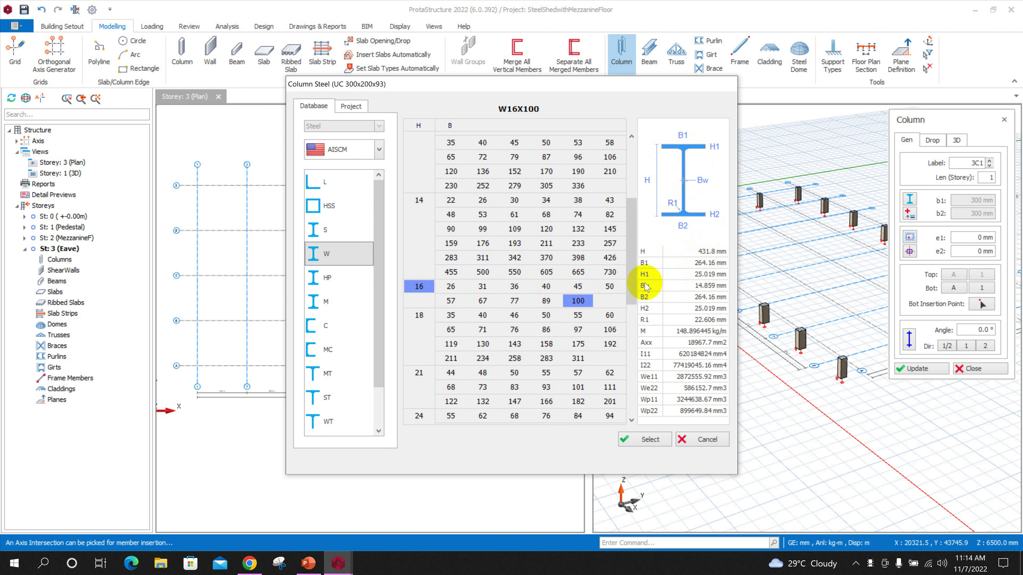
click(641, 441)
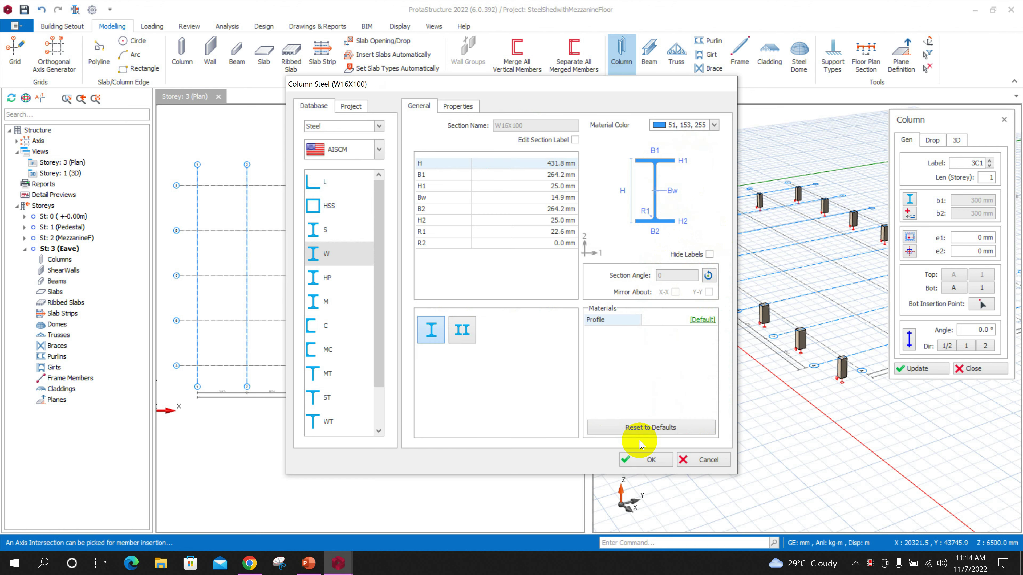
click(645, 460)
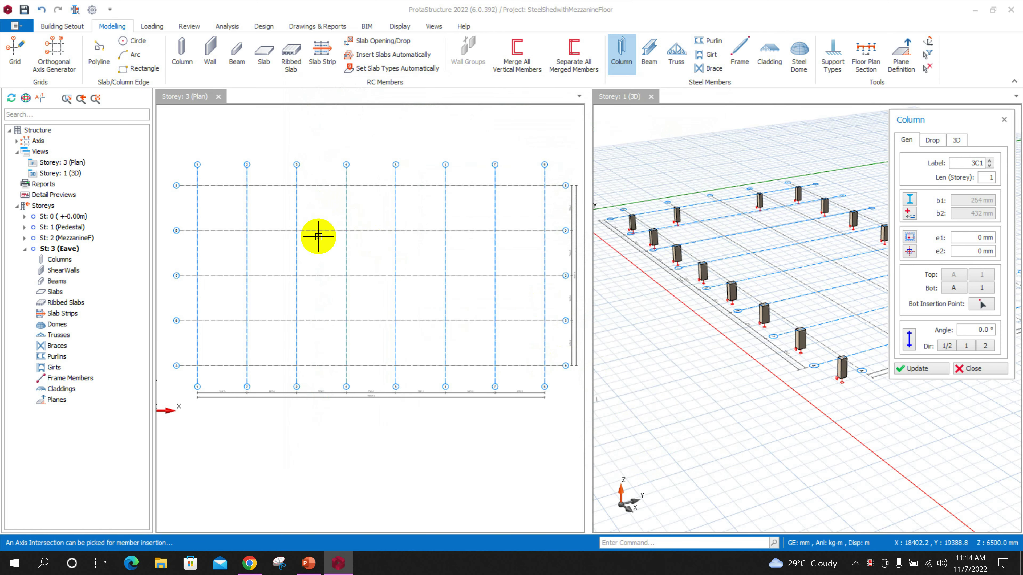
Step: Insert W16X100 columns on storey 3 where axes 2 to 7 cross axes E and A
scroll(318, 237, up, 1)
scroll(347, 258, down, 1)
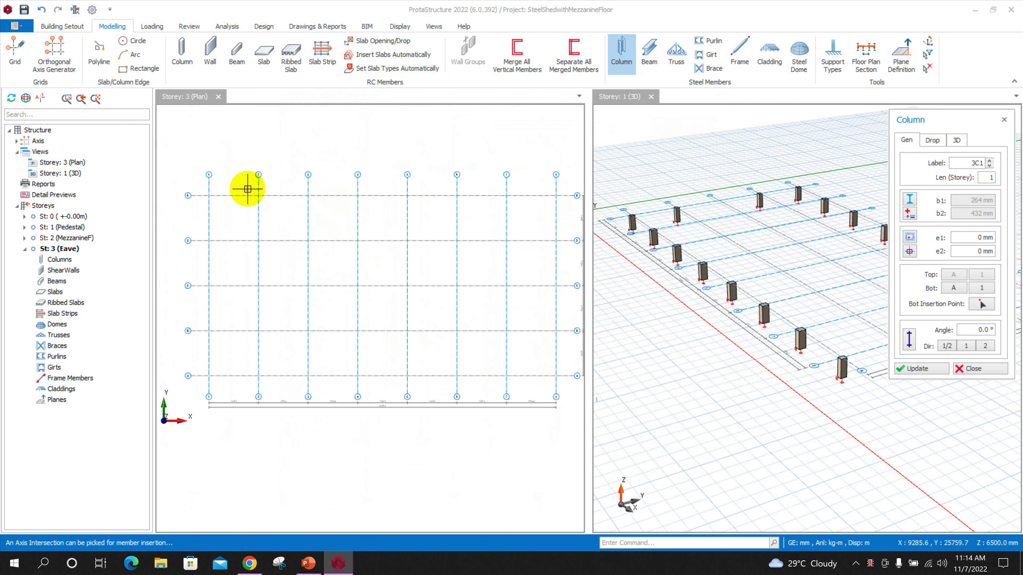
drag(247, 189, 530, 213)
drag(247, 362, 527, 385)
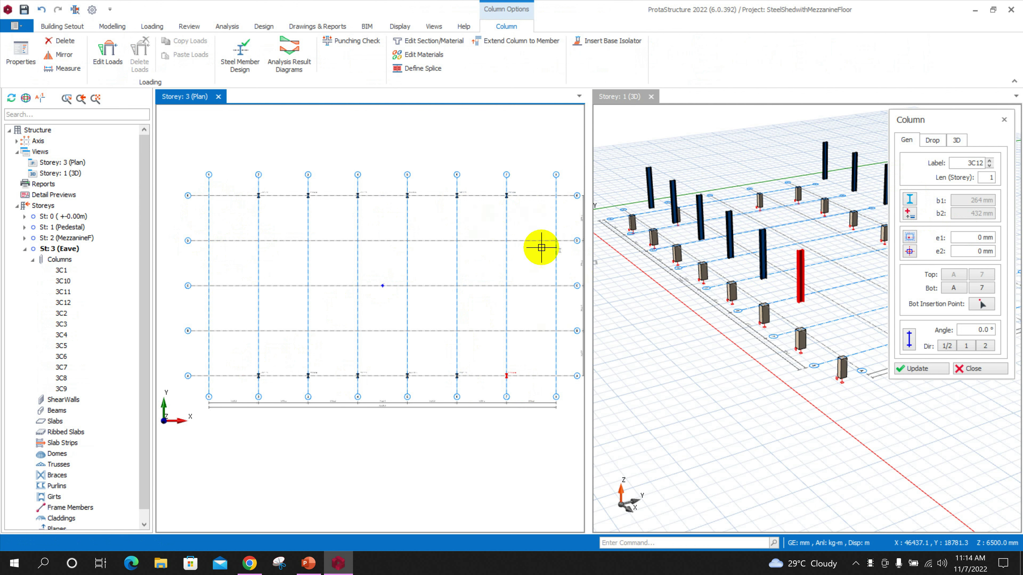
Step: Change the section for the next steel columns to W12X50 from the AISCM database
click(910, 200)
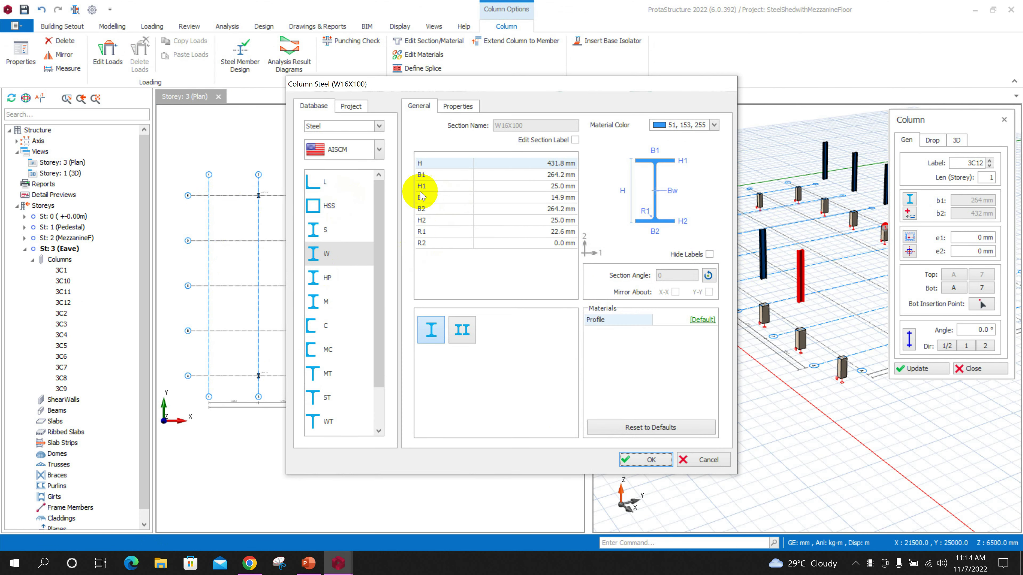
click(357, 254)
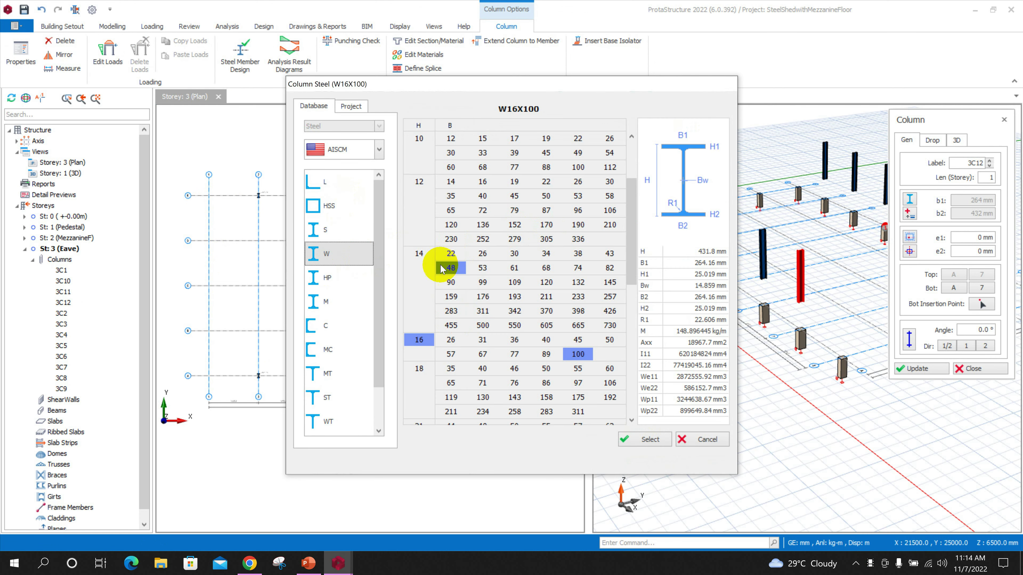
click(421, 182)
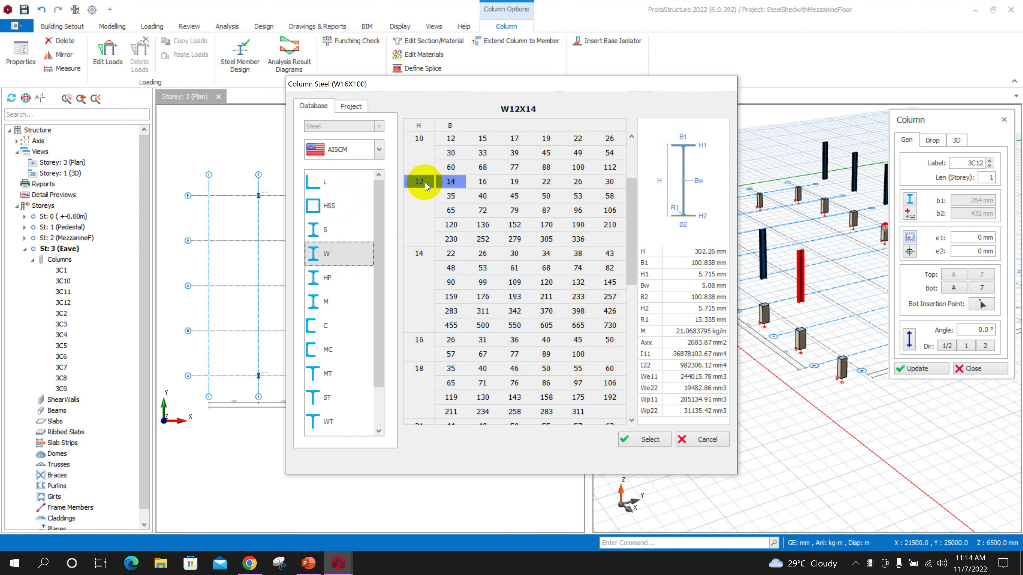
click(580, 199)
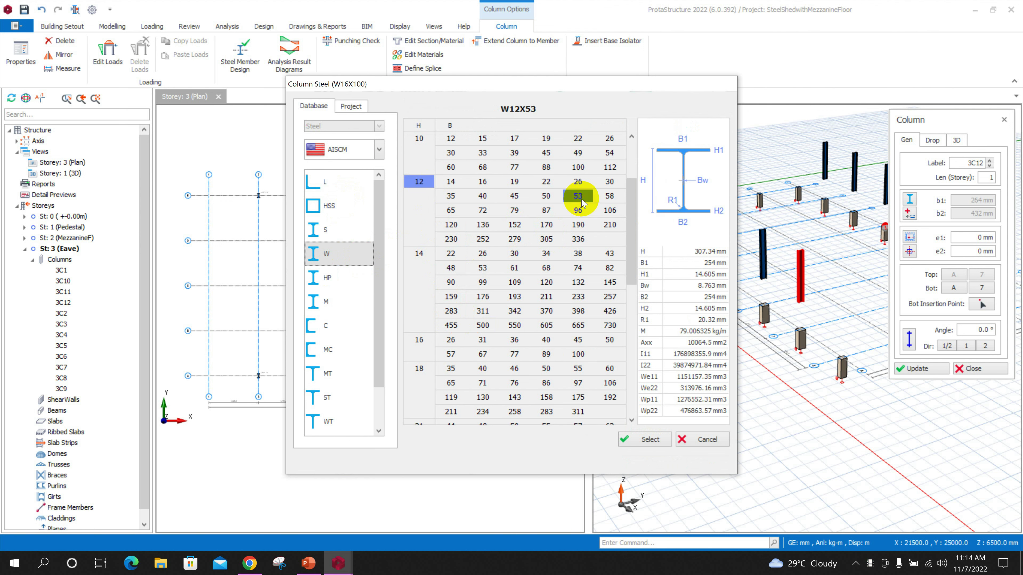
click(548, 197)
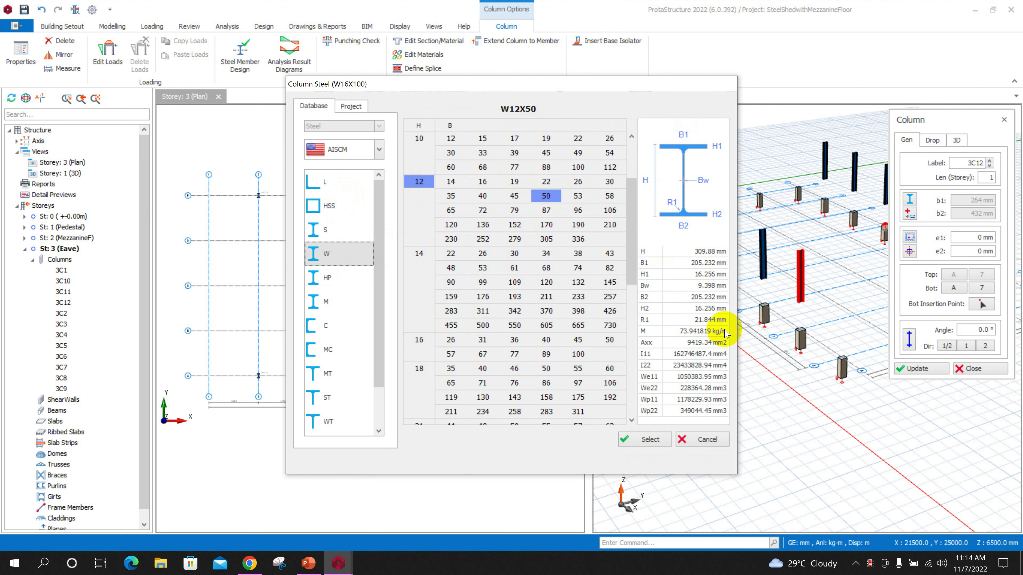
click(650, 440)
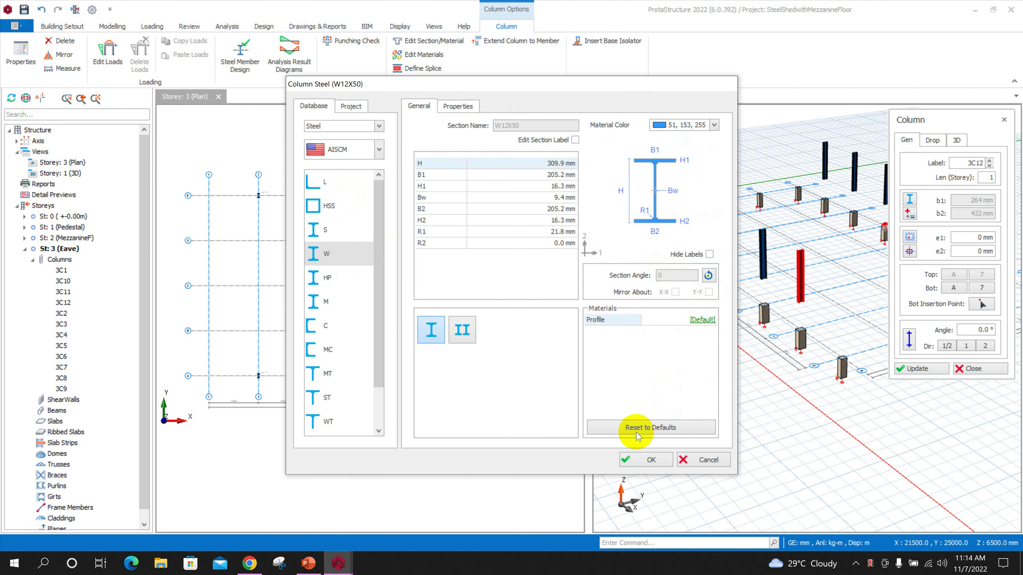
click(650, 460)
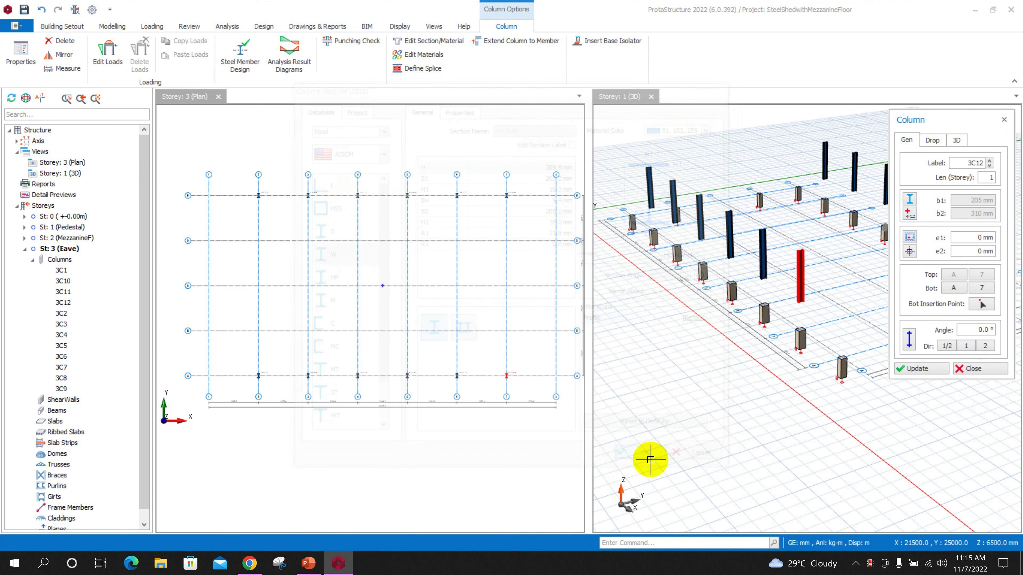
Step: Insert W12X50 columns at the four corner intersections E/1, A/1, A/8 and E/8 on storey 3
click(198, 182)
click(209, 194)
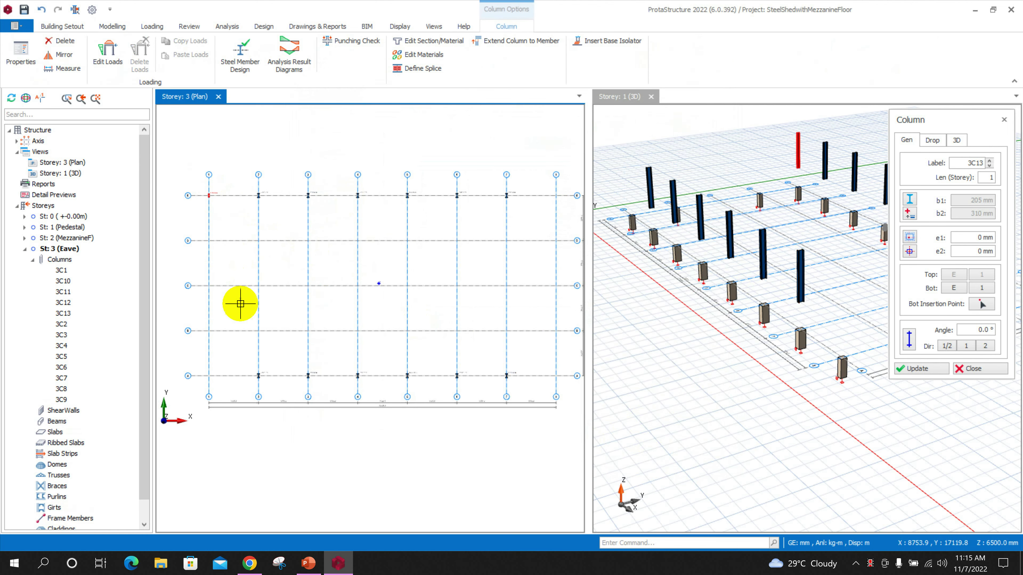
click(207, 366)
click(563, 382)
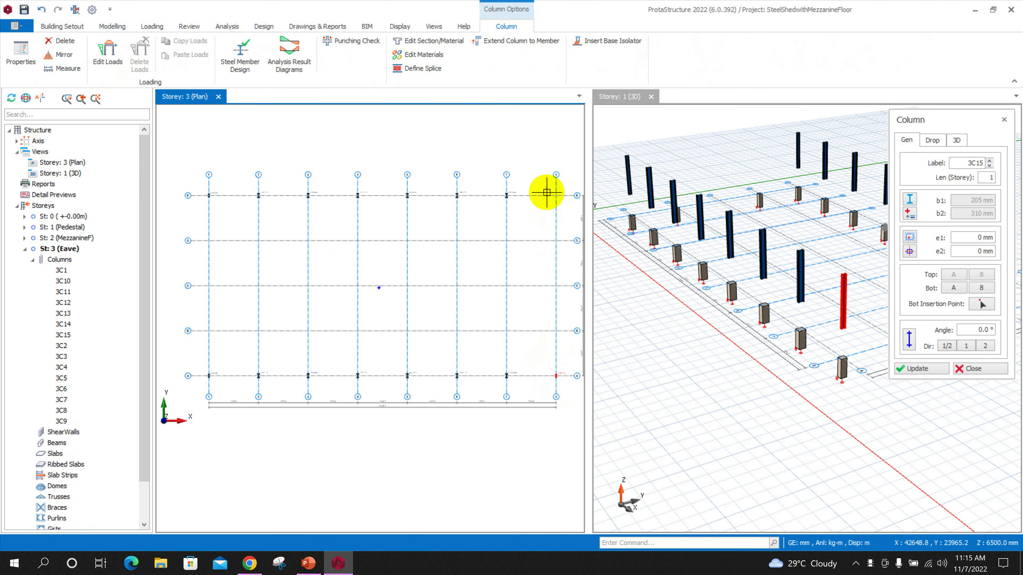
click(561, 204)
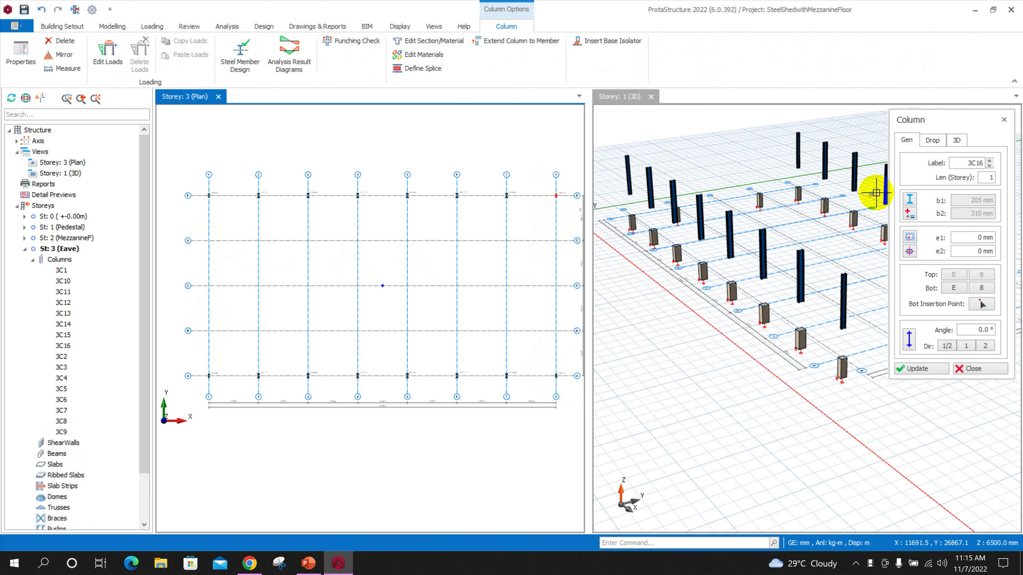
Step: Change the section for the next steel columns to W12X45 from the AISCM database
click(910, 199)
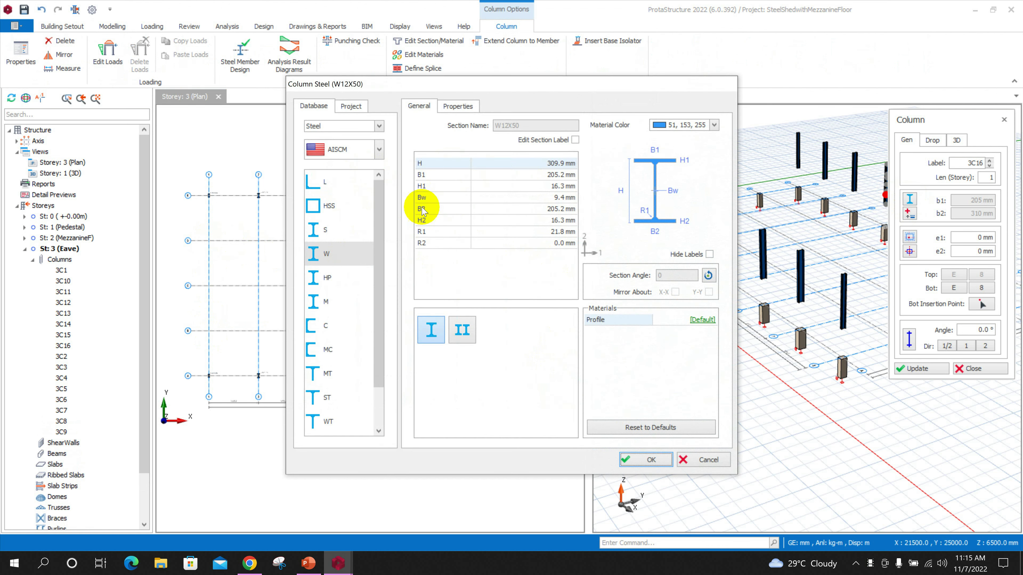
click(348, 250)
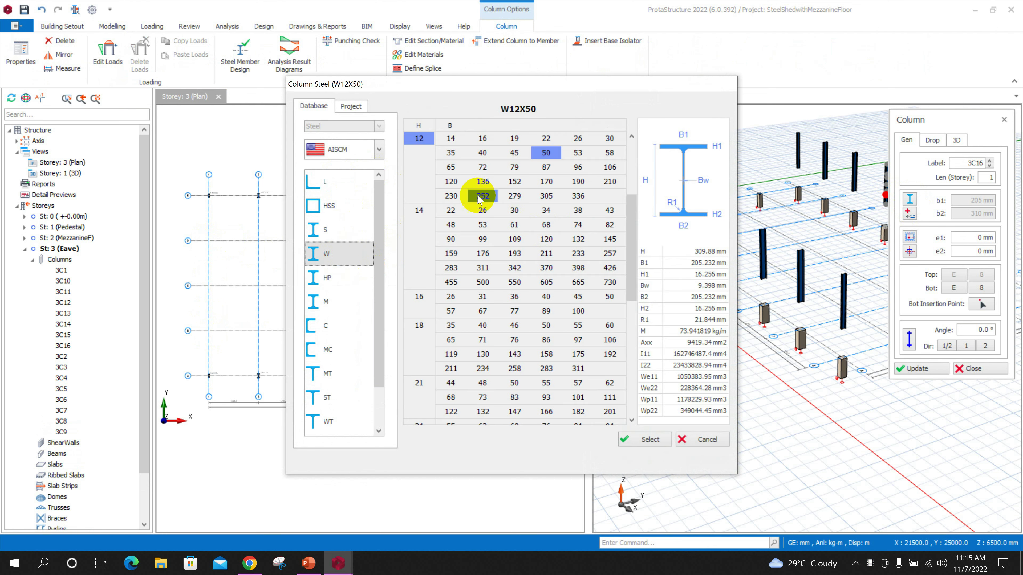
scroll(514, 220, up, 2)
click(515, 226)
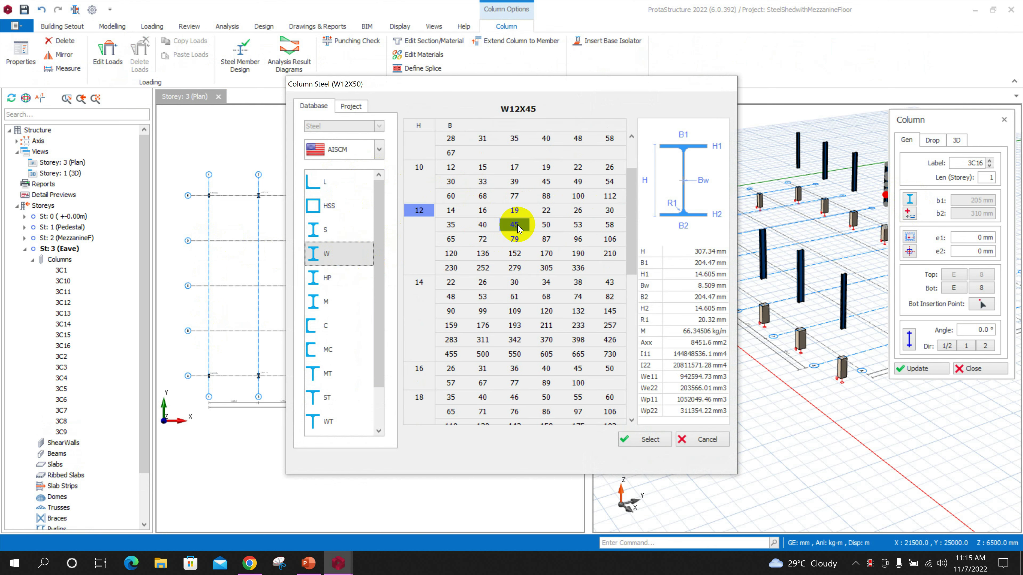
click(648, 439)
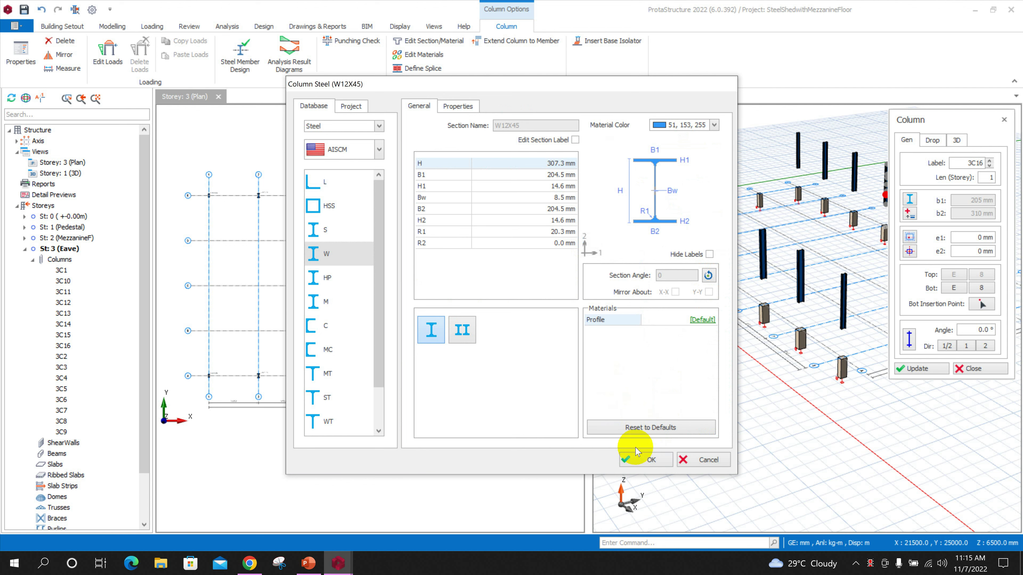
click(644, 460)
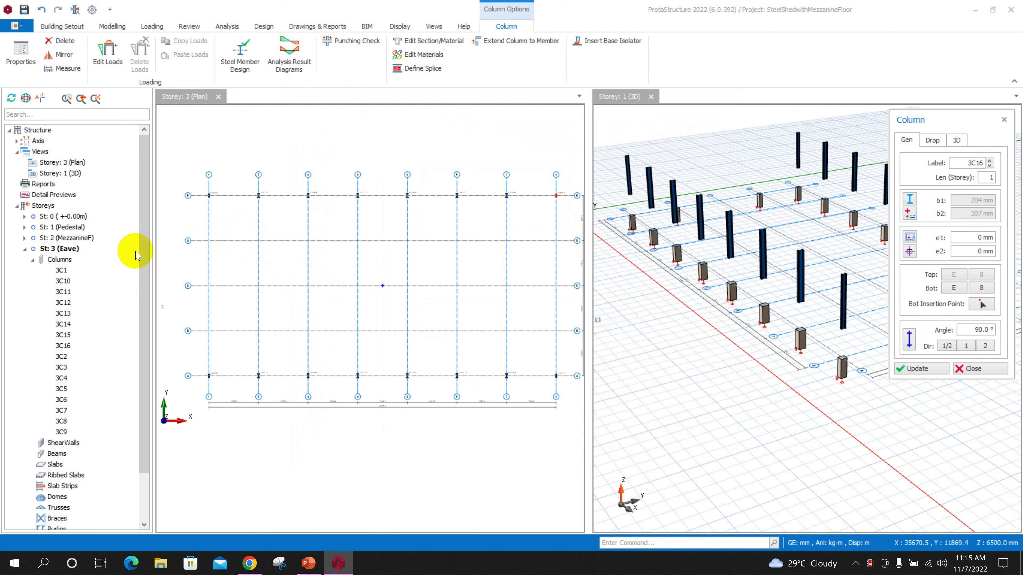
Step: Insert W12X45 columns at a 90° angle at intersections D/1, B/1, D/8 and B/8 on storey 3
click(192, 223)
click(236, 258)
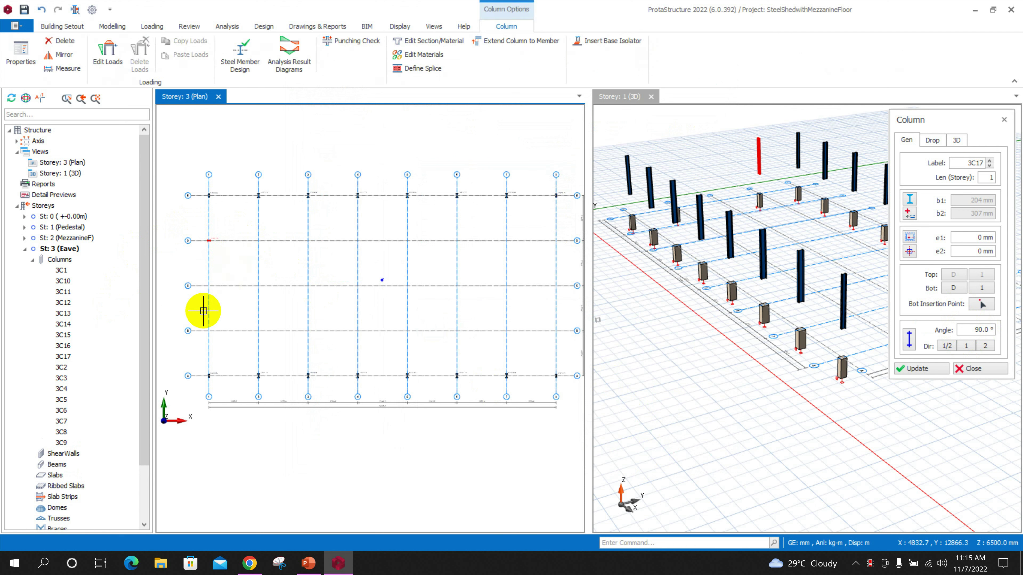
click(211, 325)
click(556, 242)
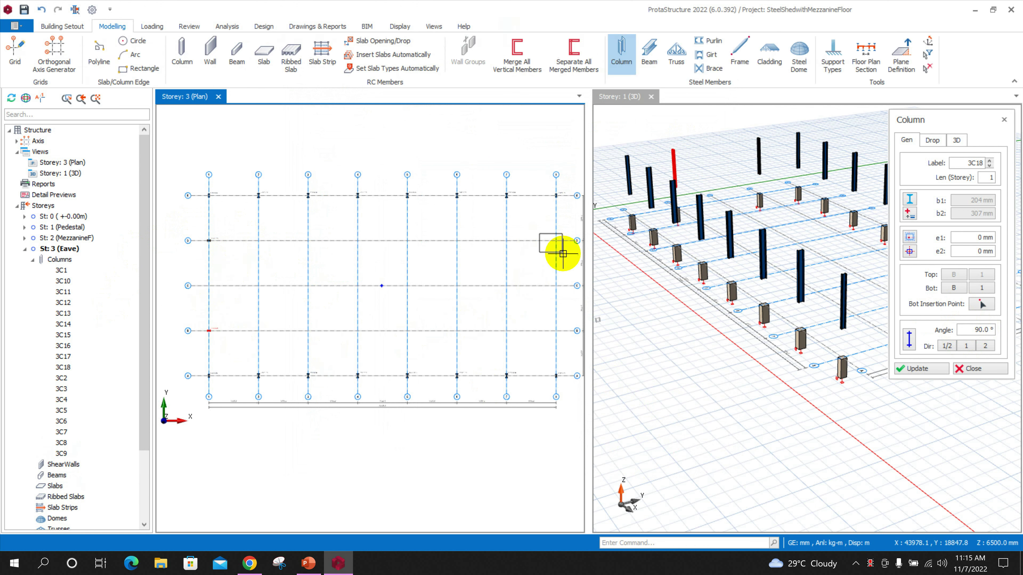
click(559, 338)
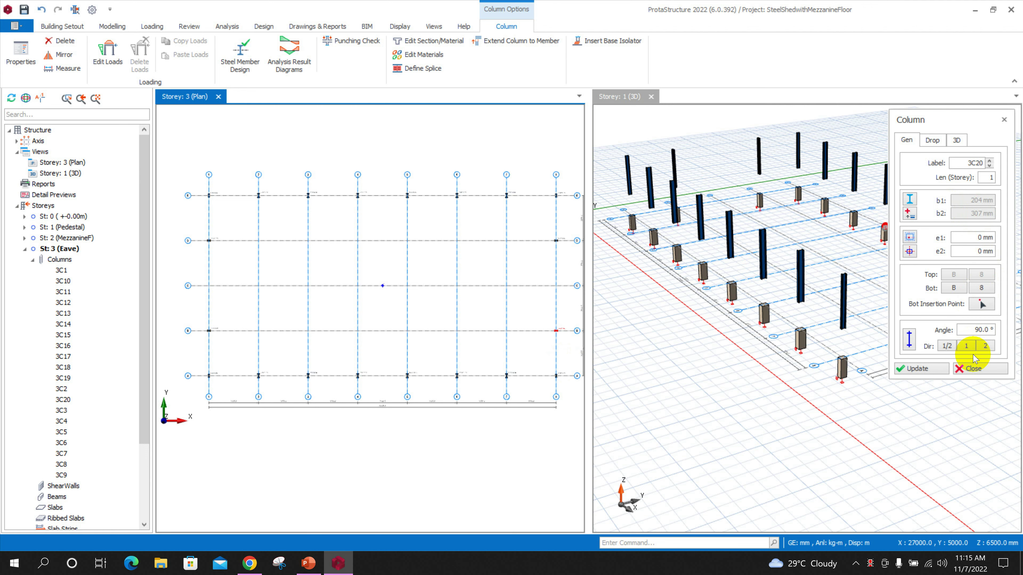
click(973, 367)
Step: Select all storey 3 steel columns in the 3D view and set their length to 2 storeys in the column table
mouse_move(863, 377)
middle_down()
mouse_move(845, 406)
mouse_move(945, 403)
mouse_move(975, 354)
mouse_move(820, 393)
middle_up()
mouse_move(863, 267)
middle_down()
mouse_move(850, 376)
mouse_move(876, 355)
mouse_move(911, 350)
mouse_move(890, 353)
mouse_move(881, 339)
mouse_move(913, 351)
mouse_move(913, 333)
mouse_move(851, 287)
middle_up()
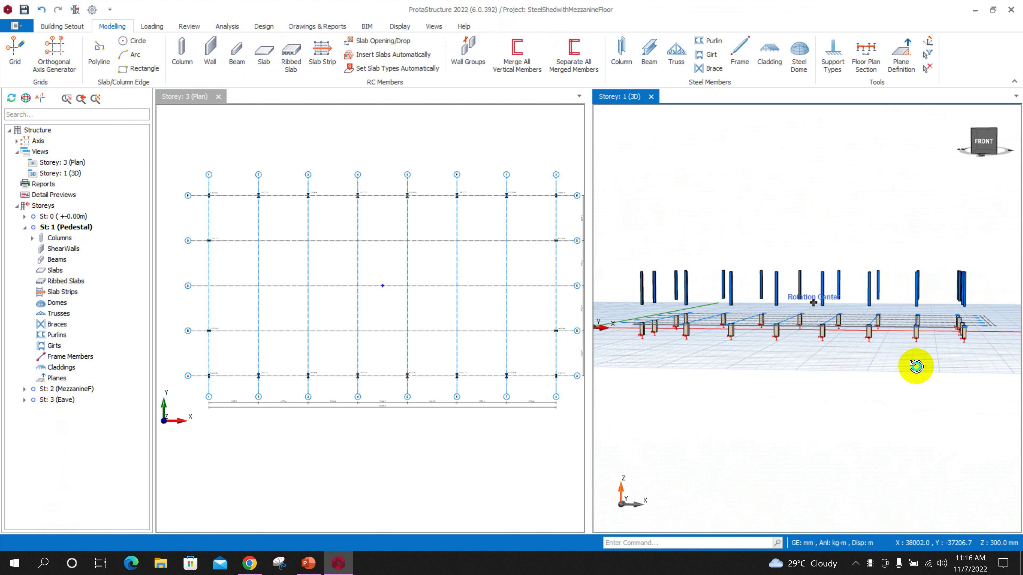
scroll(869, 332, up, 2)
scroll(867, 331, up, 2)
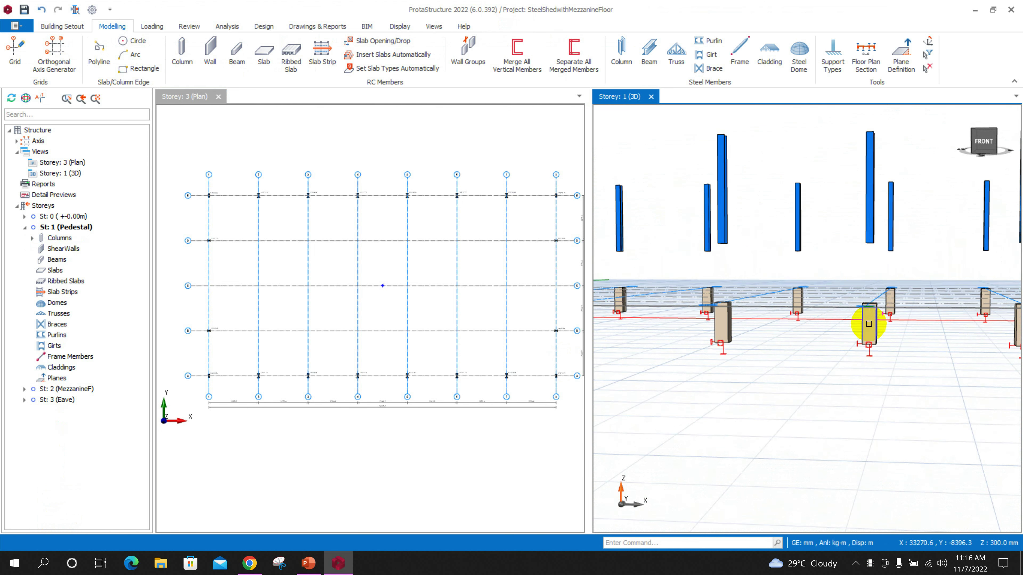
scroll(891, 305, down, 3)
mouse_move(870, 313)
middle_down()
mouse_move(851, 366)
mouse_move(872, 361)
mouse_move(866, 403)
middle_up()
drag(995, 299, 634, 181)
right_click(698, 269)
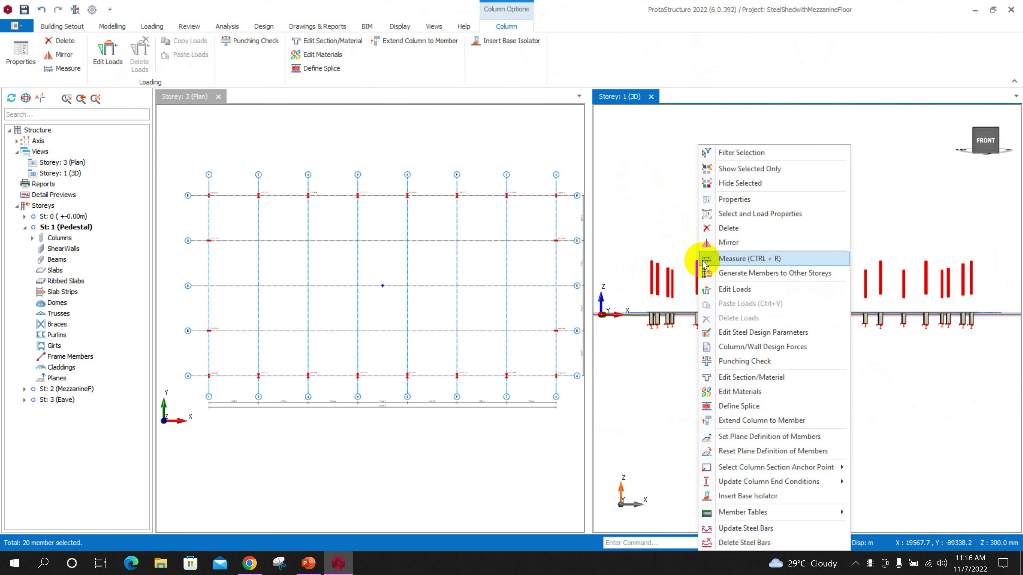
click(750, 200)
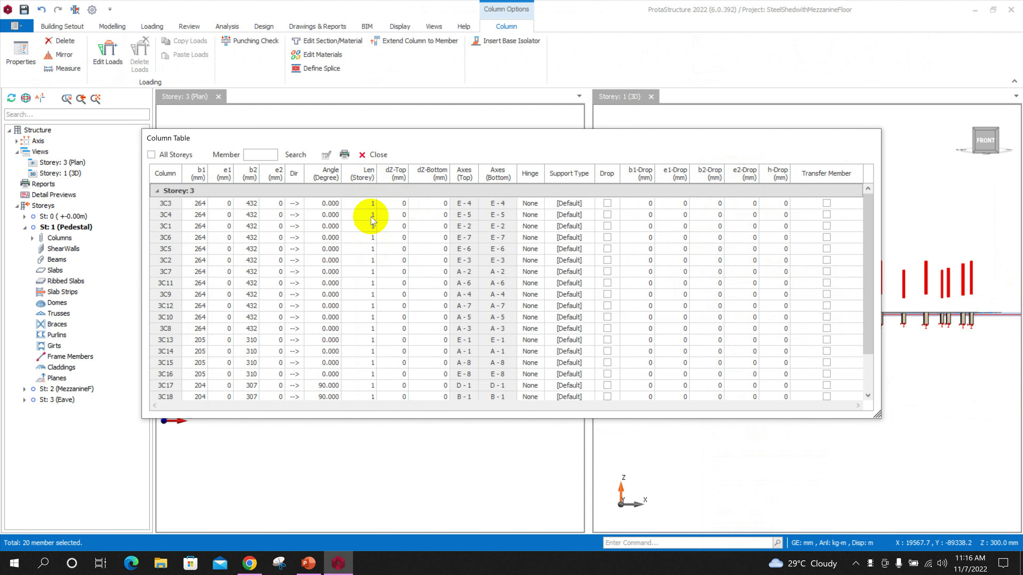
drag(364, 204, 366, 429)
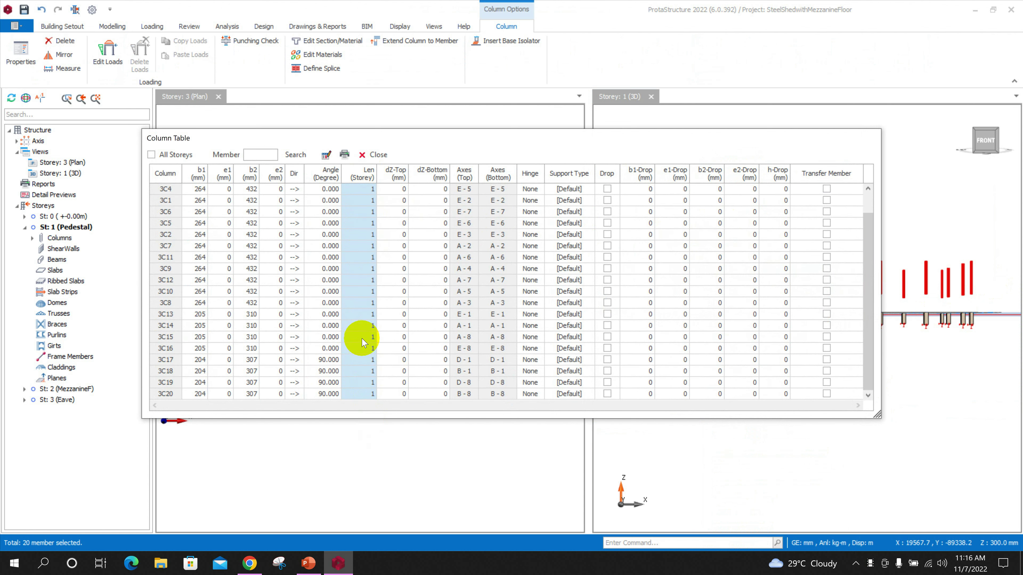
scroll(362, 341, up, 1)
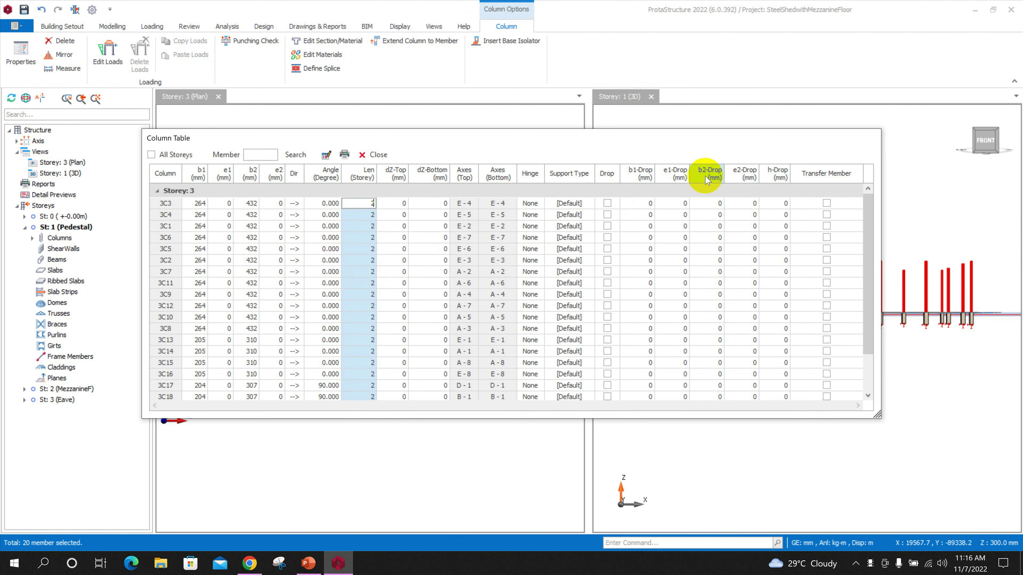
click(382, 155)
key(Escape)
middle_drag(886, 372, 774, 361)
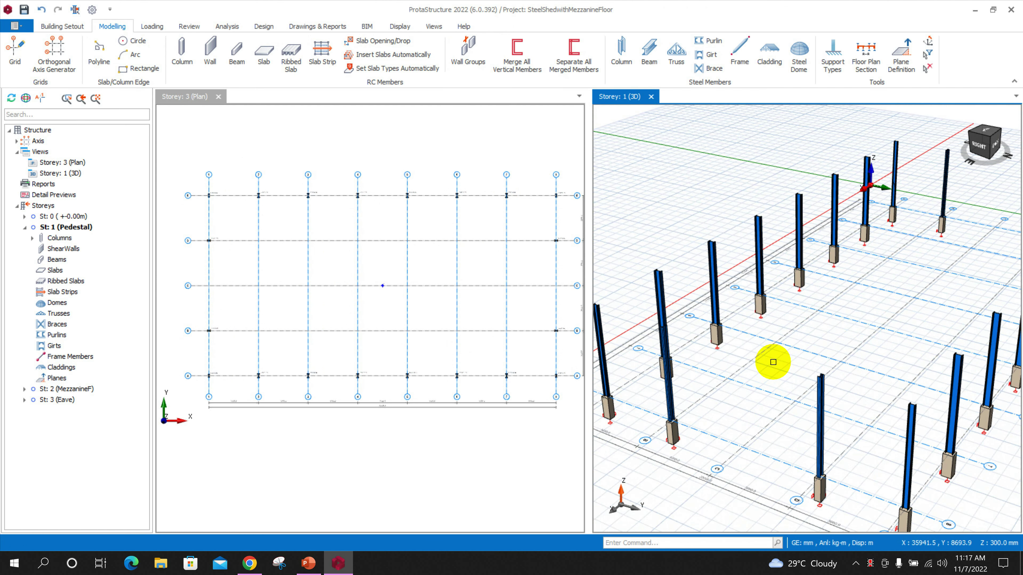
scroll(773, 362, down, 3)
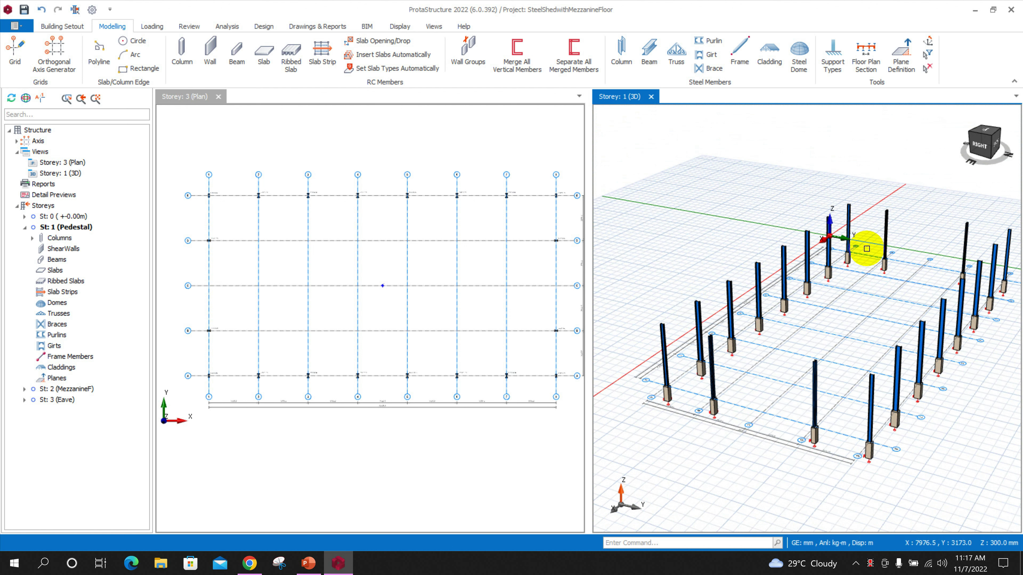
Step: Start a steel beam and choose the AISCM steel database as the source for its section
click(388, 206)
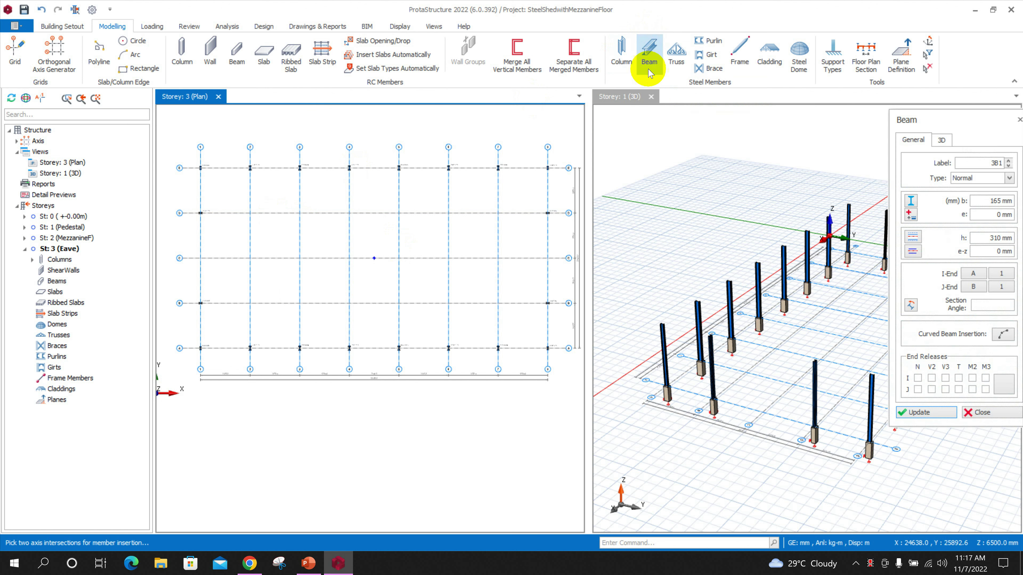
click(650, 50)
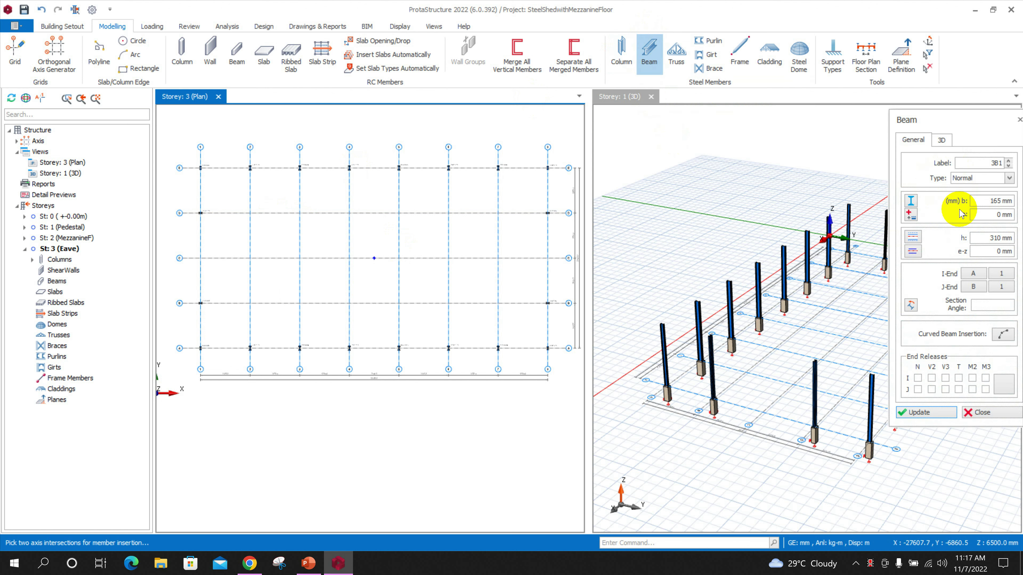
click(912, 201)
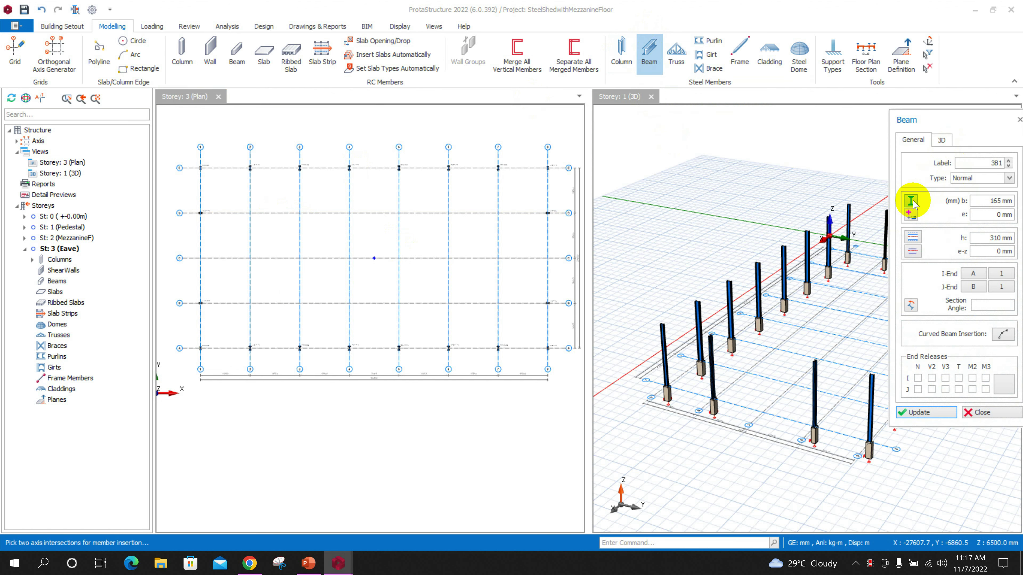
click(376, 126)
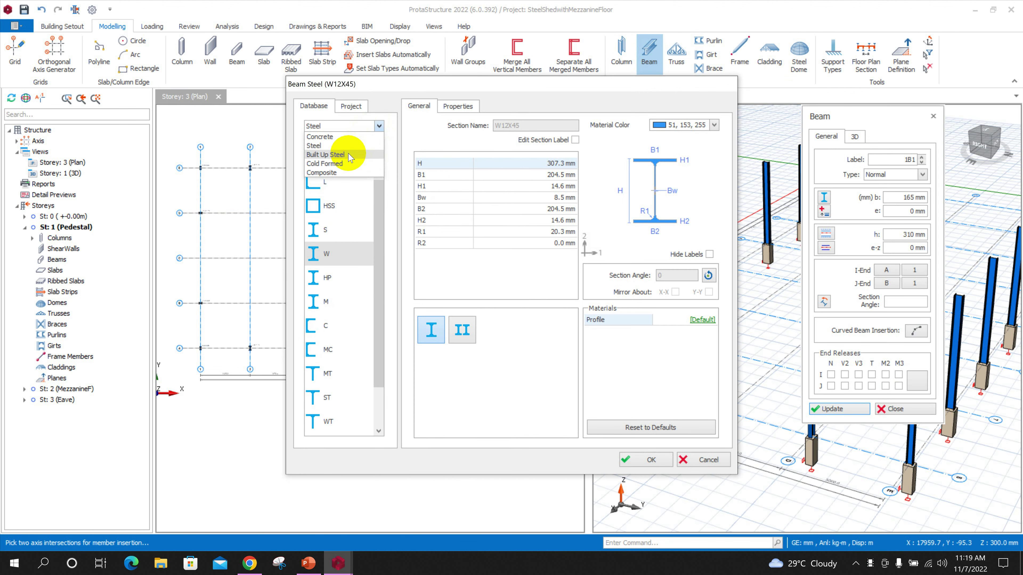
click(349, 158)
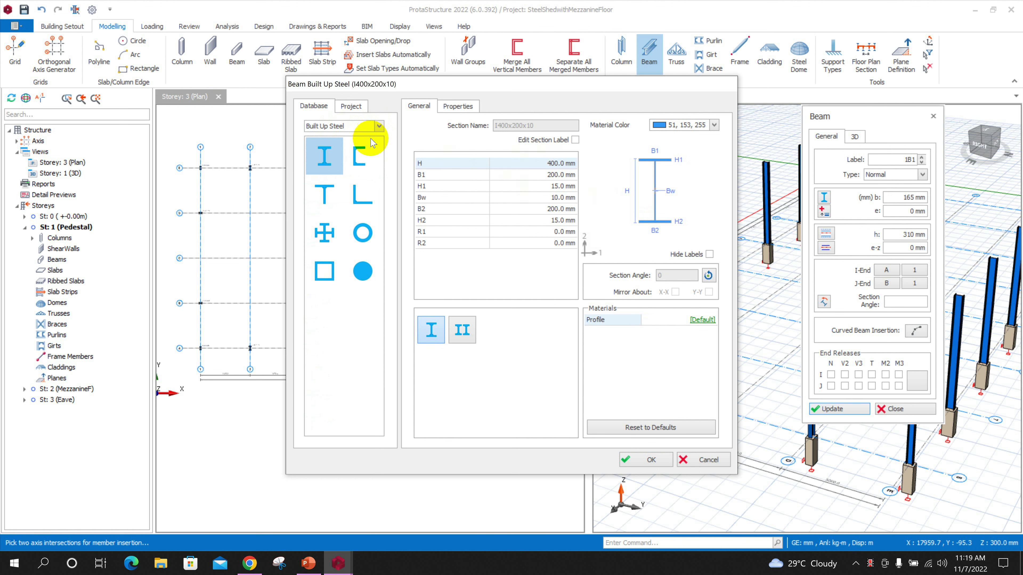
click(378, 126)
click(337, 146)
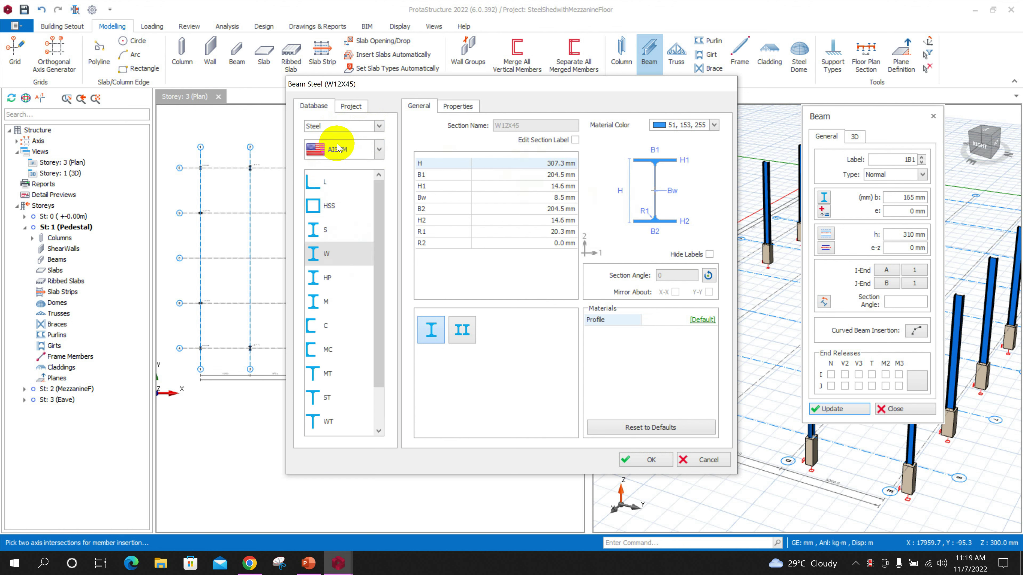
click(377, 150)
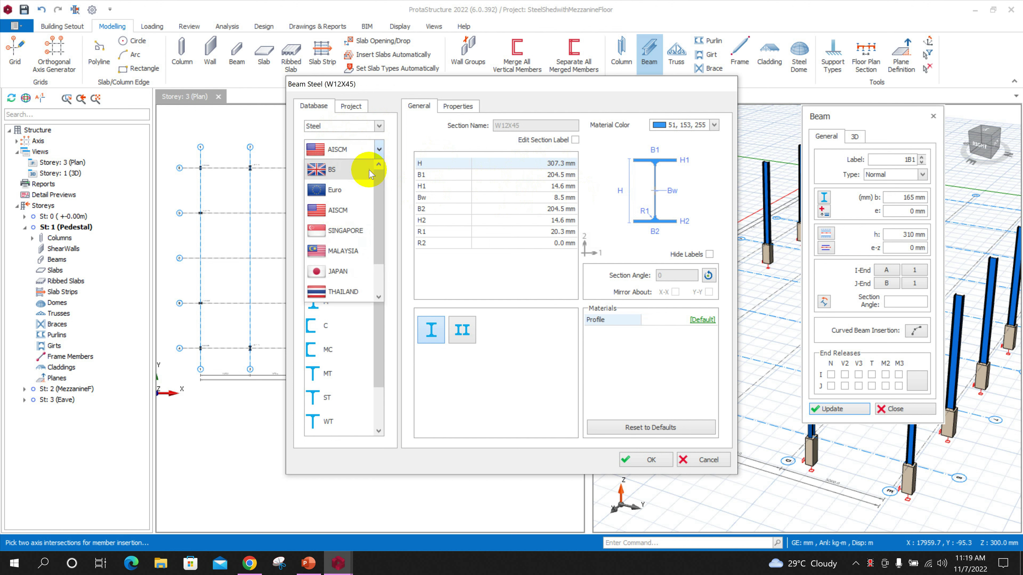
click(357, 210)
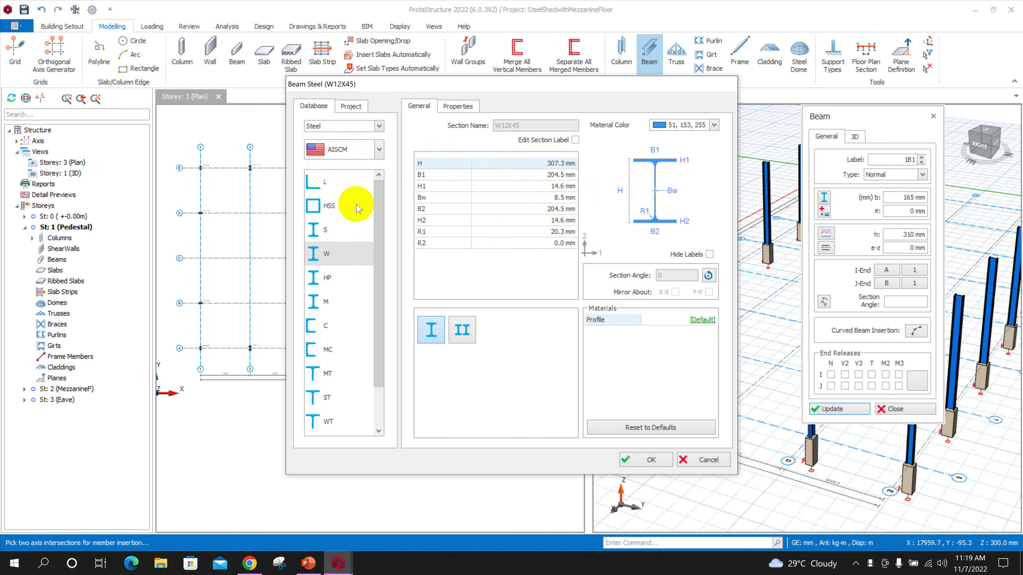
Step: Assign the W14X61 section to the steel beam
click(328, 258)
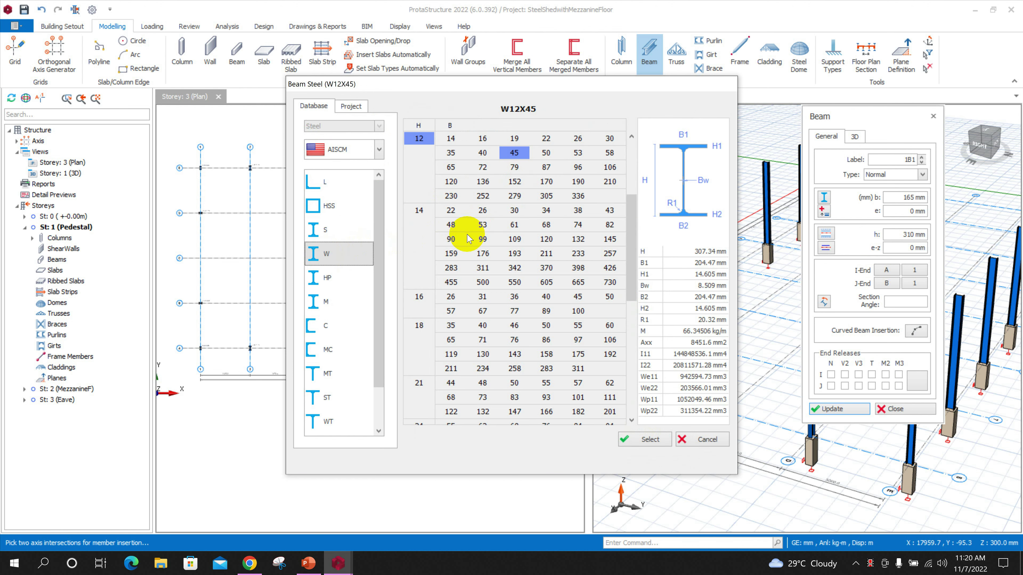
click(419, 210)
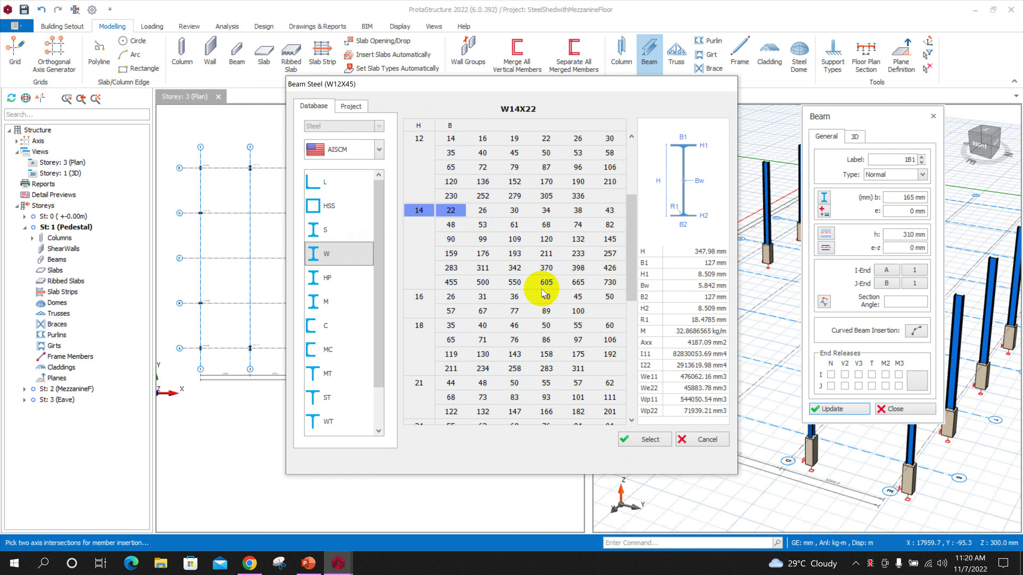
click(515, 225)
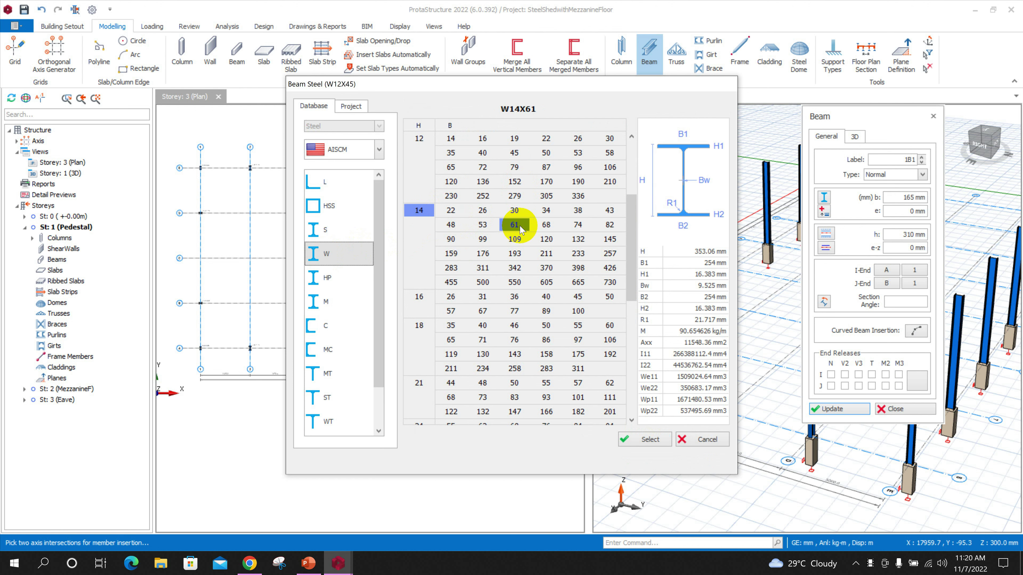
click(653, 440)
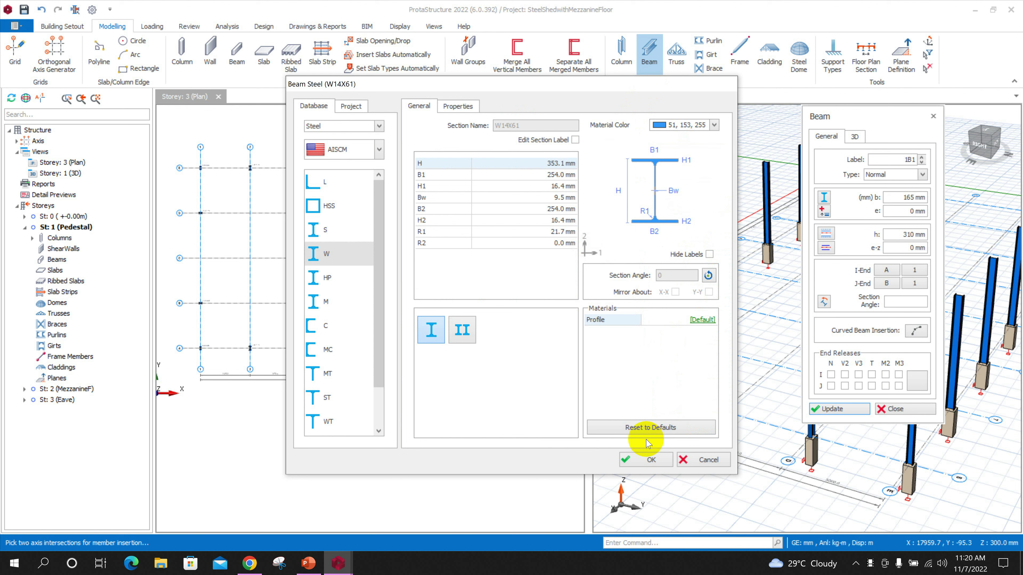
click(648, 460)
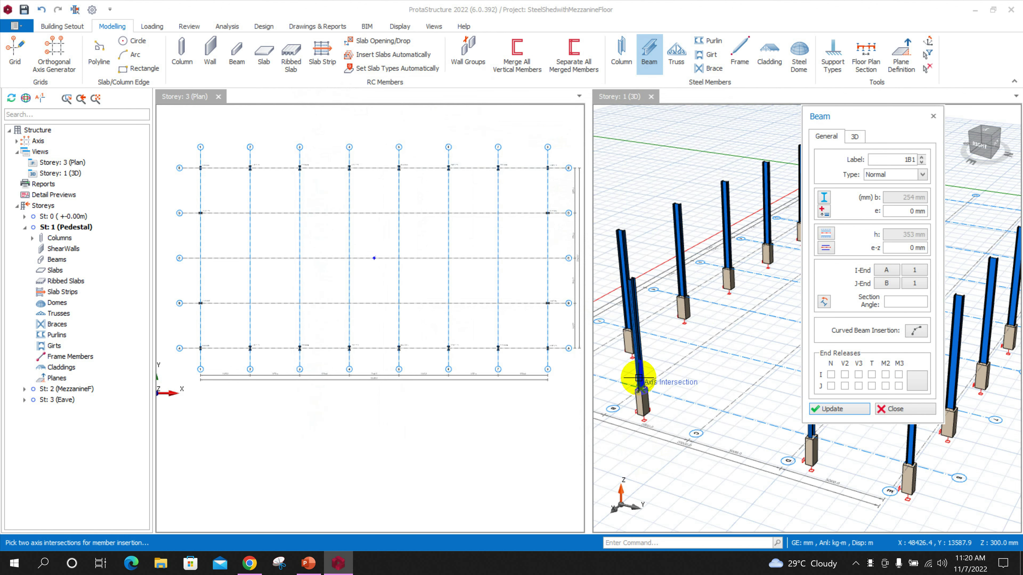
Step: Insert a sloping W14X61 beam along axis 2 from axis E to axis C on storey 3, with delZ-J set to 1200 mm
click(855, 137)
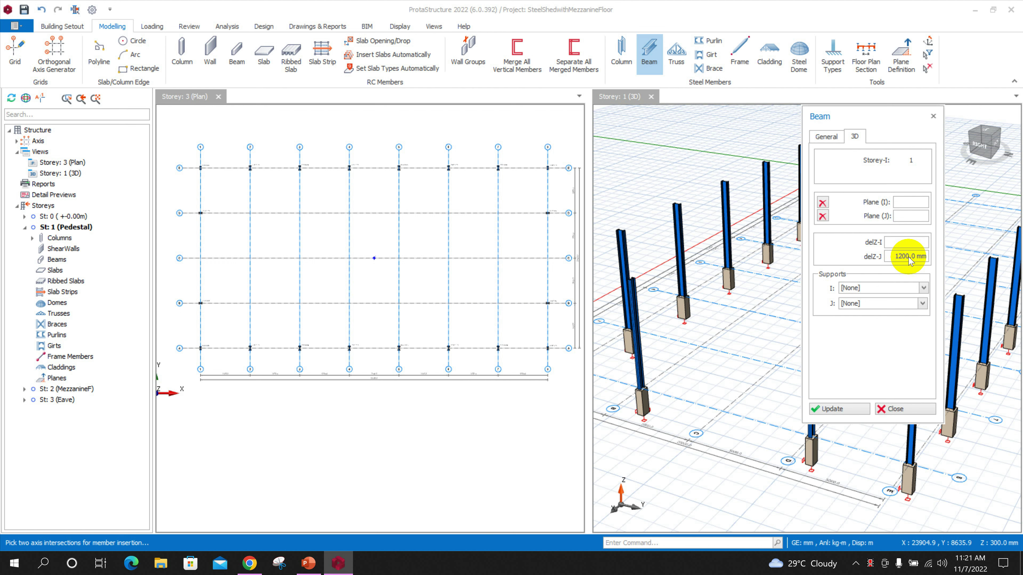
click(909, 257)
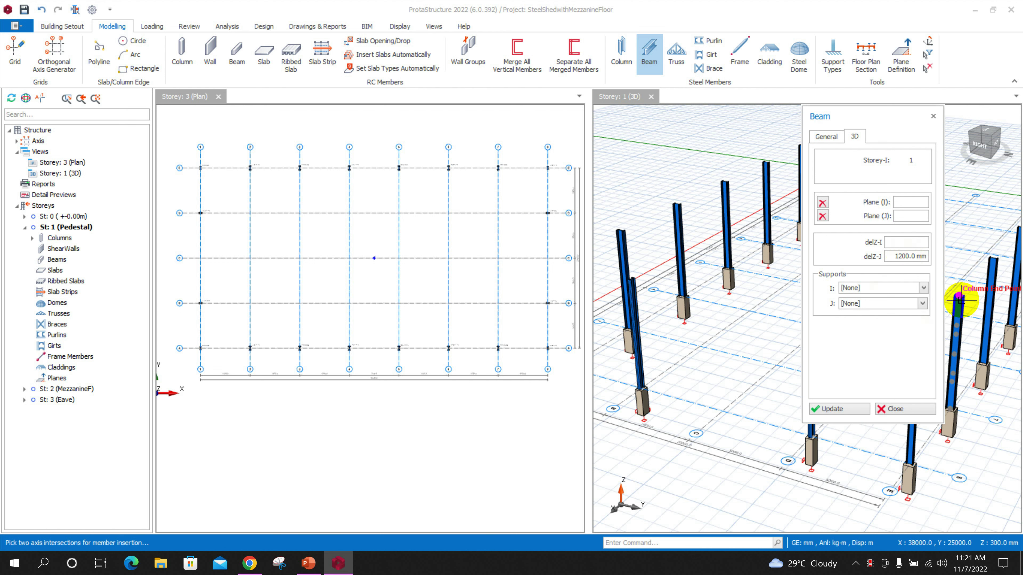
click(790, 258)
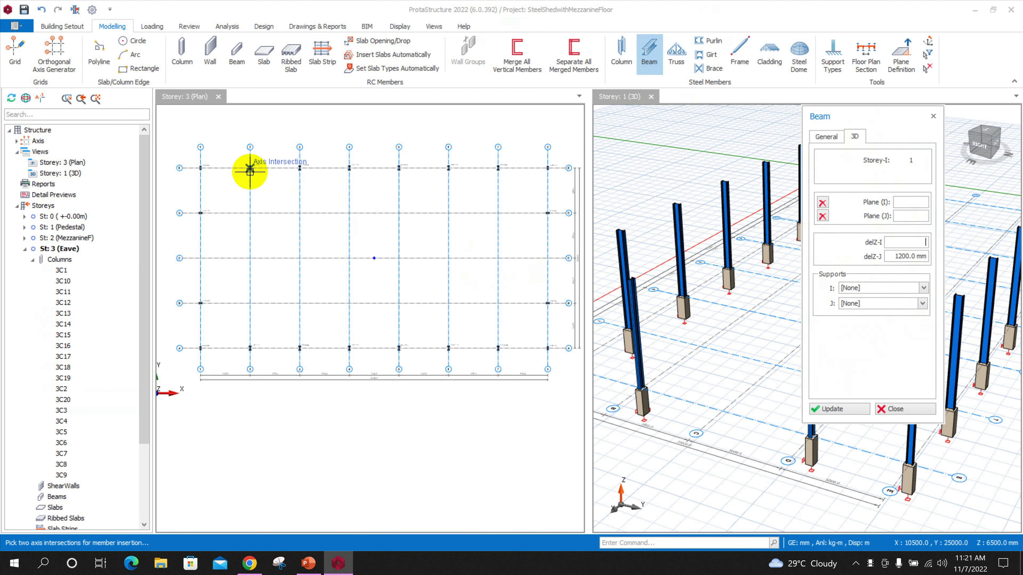
click(250, 172)
click(250, 258)
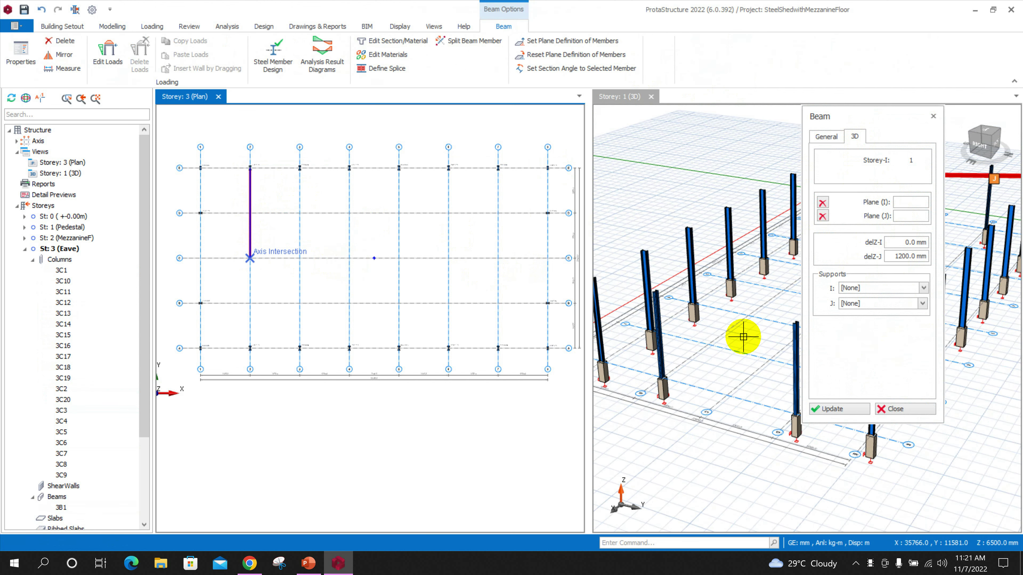
drag(878, 115, 757, 118)
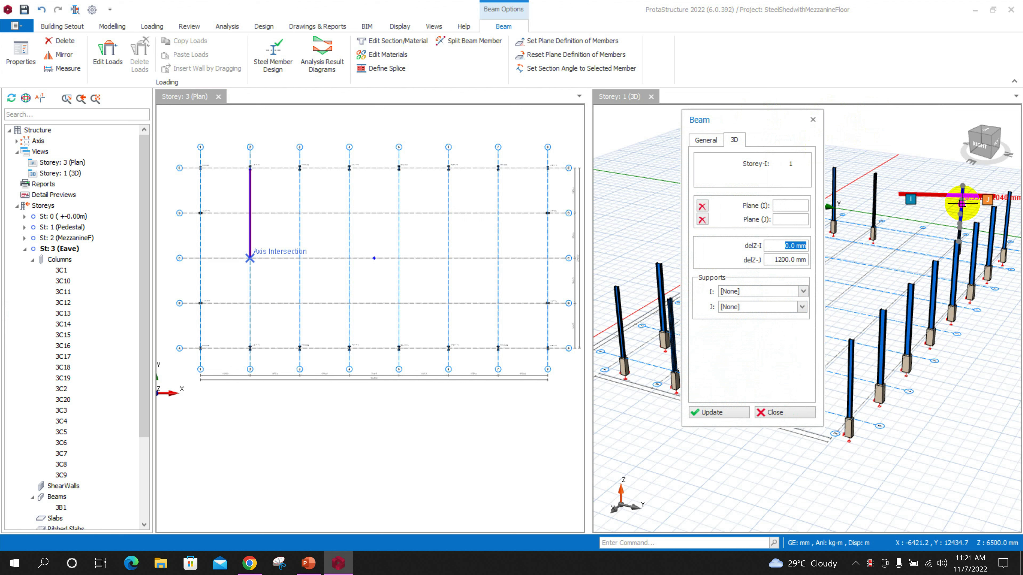
scroll(995, 202, up, 2)
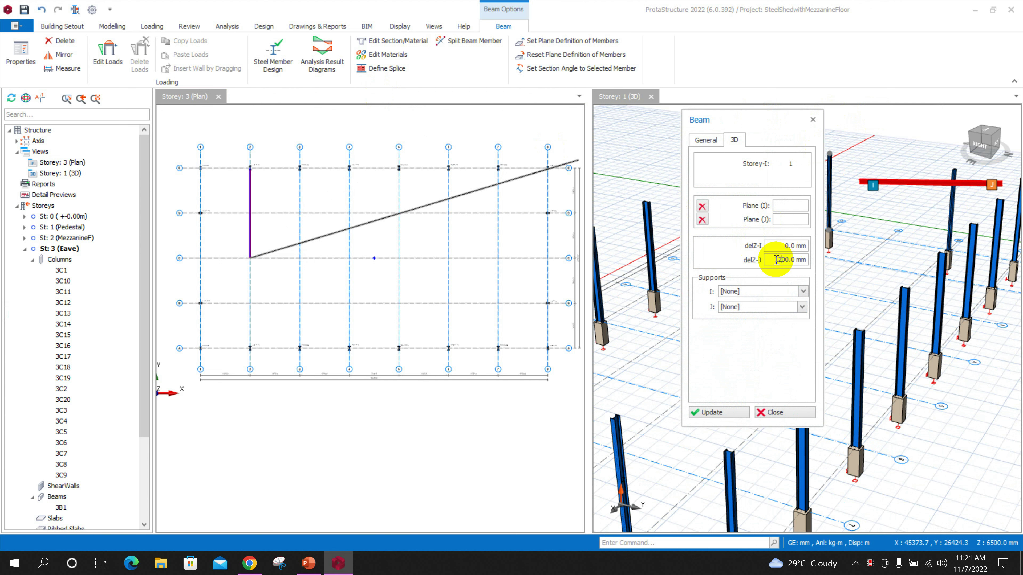
Step: Reverse the slope of the axis 2 roof beam by setting delZ-I to 1200 mm and delZ-J to 0 mm
drag(777, 260, 812, 269)
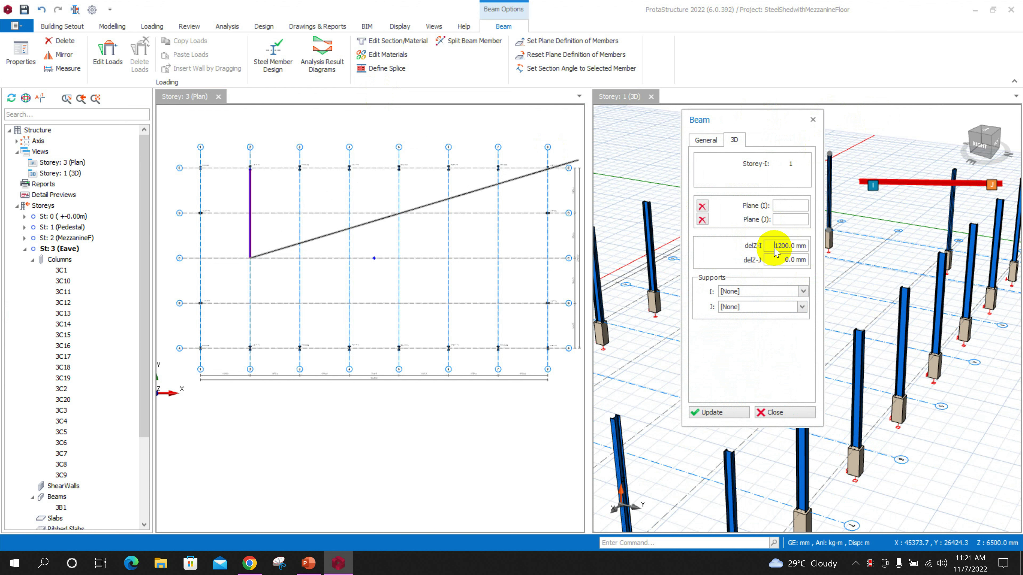
click(713, 412)
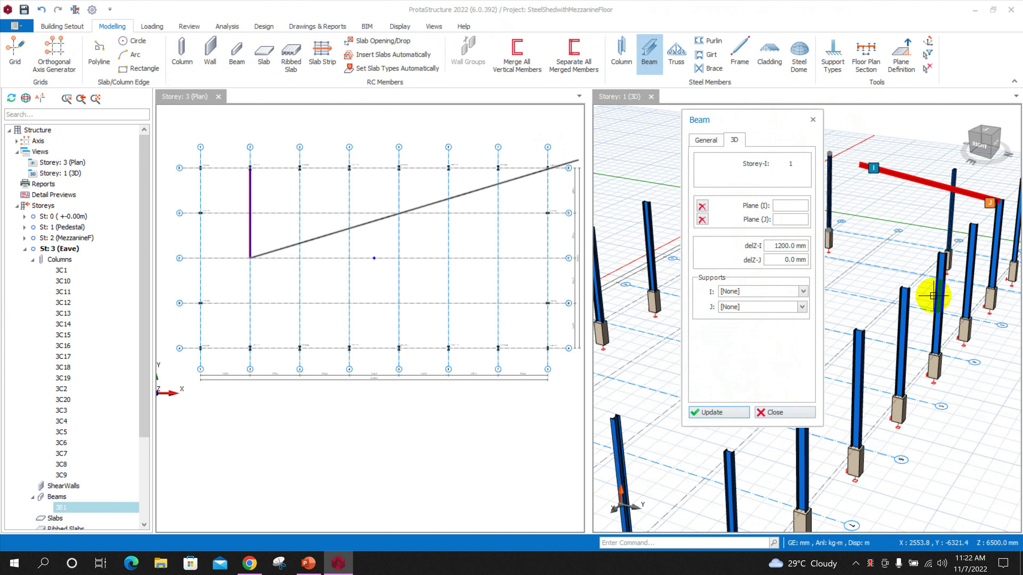
scroll(898, 283, down, 1)
scroll(898, 283, down, 1)
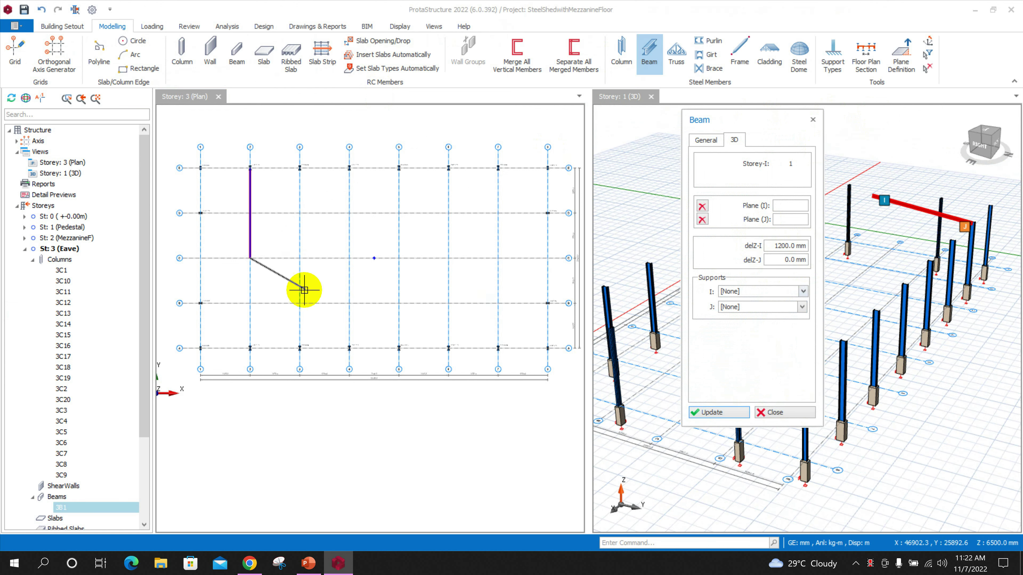
Step: Insert sloping roof beams between axes C and E along axes 3 to 7 on storey 3, using the same end offsets
click(288, 238)
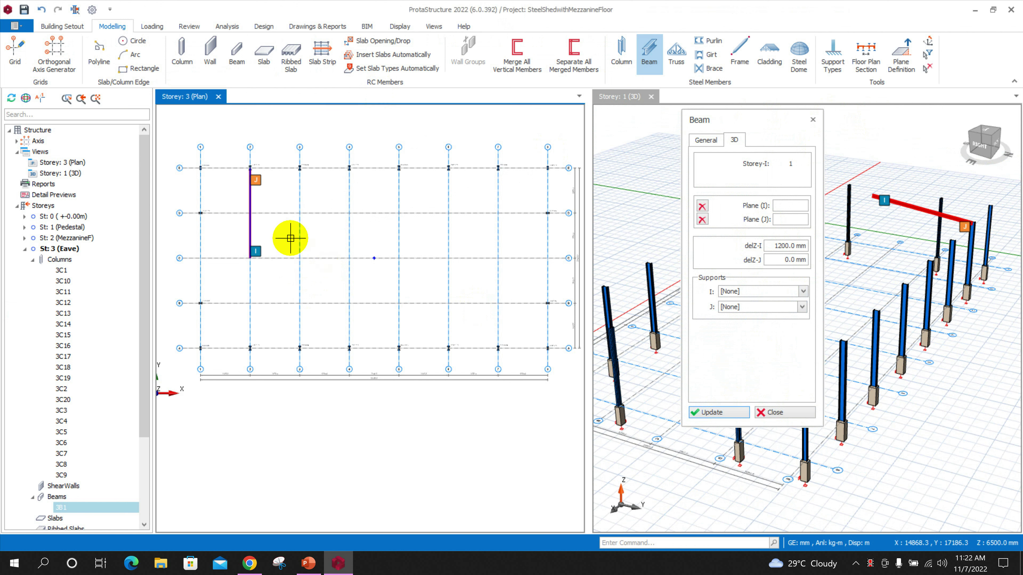
drag(287, 153, 320, 263)
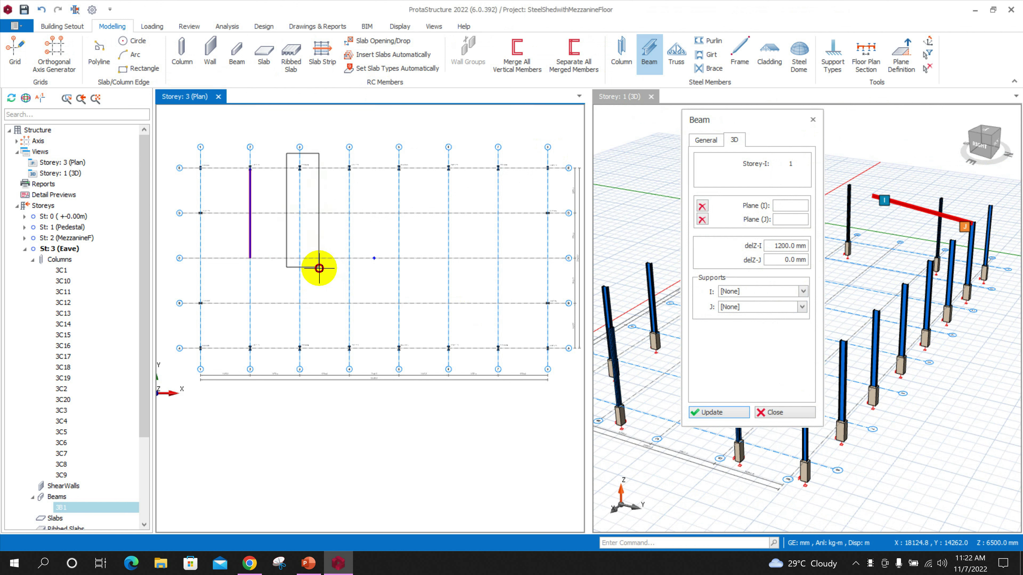
drag(338, 155, 381, 263)
drag(388, 155, 419, 264)
drag(438, 154, 479, 264)
drag(488, 154, 542, 266)
key(Escape)
click(253, 293)
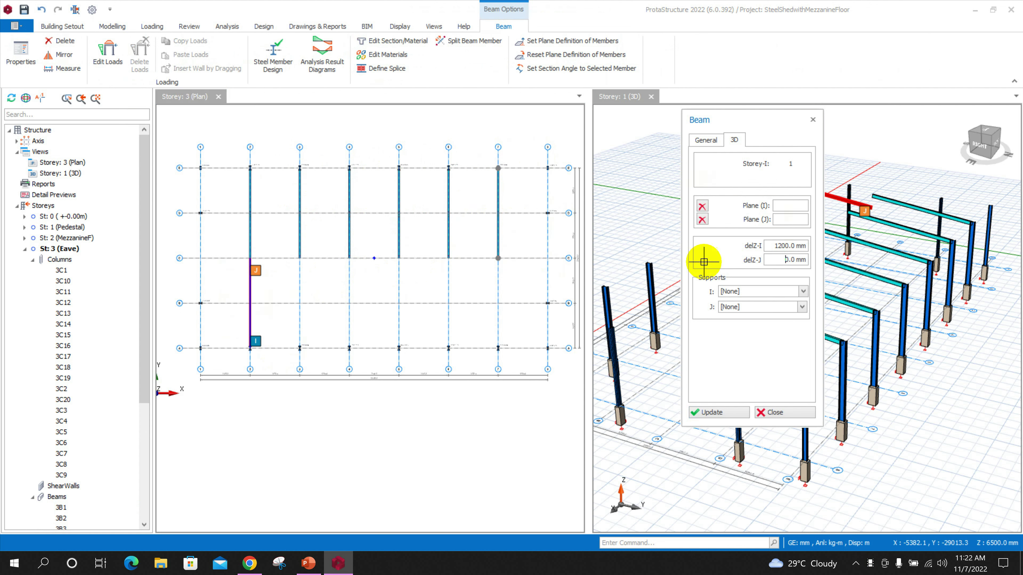
key(Escape)
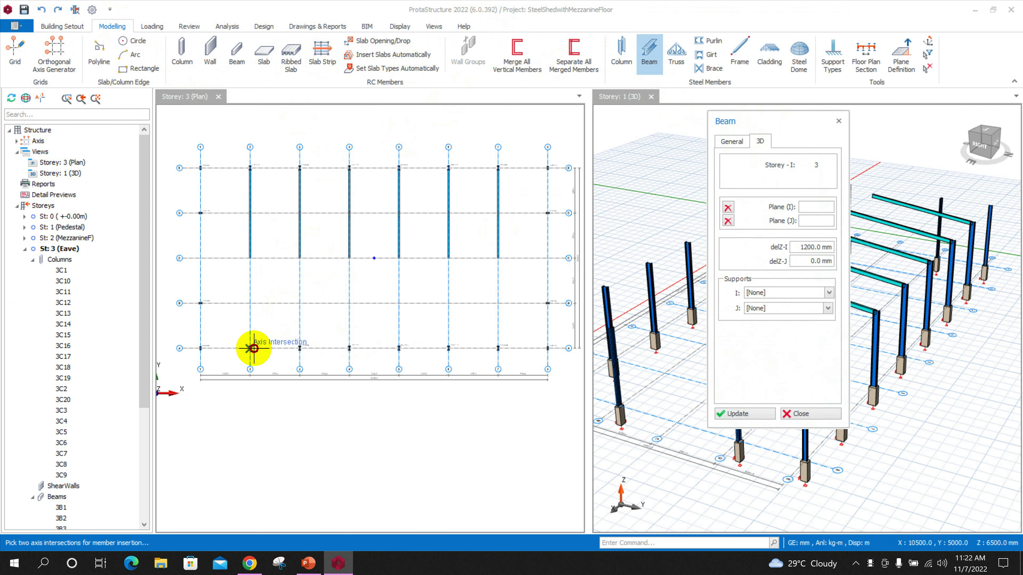
Step: Insert a roof beam along axis 2 from axis A to axis C, with delZ-I 0 mm and delZ-J 1200 mm
click(250, 349)
click(250, 258)
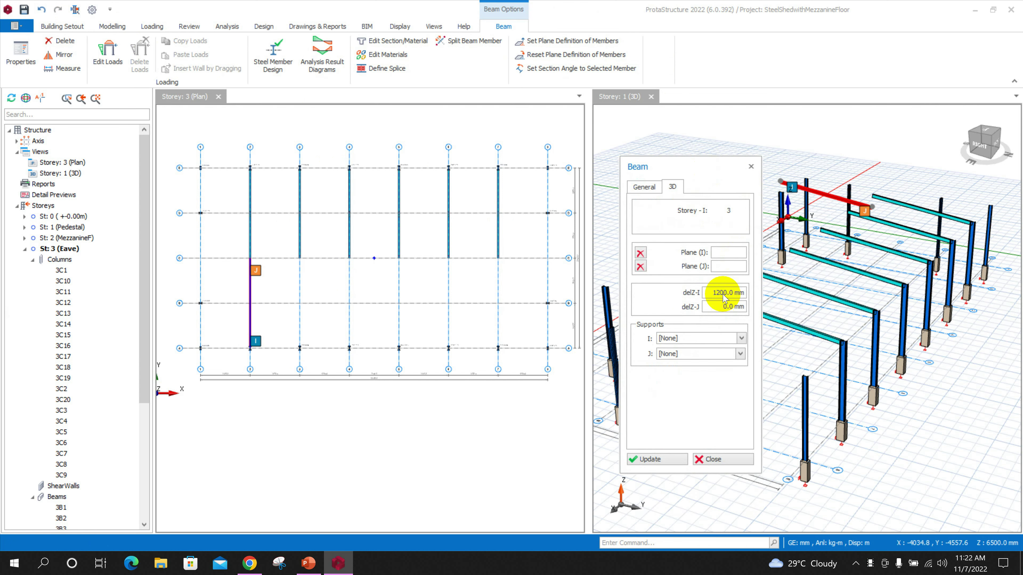
double_click(727, 292)
text(0)
double_click(721, 307)
text(1200)
key(Return)
click(672, 187)
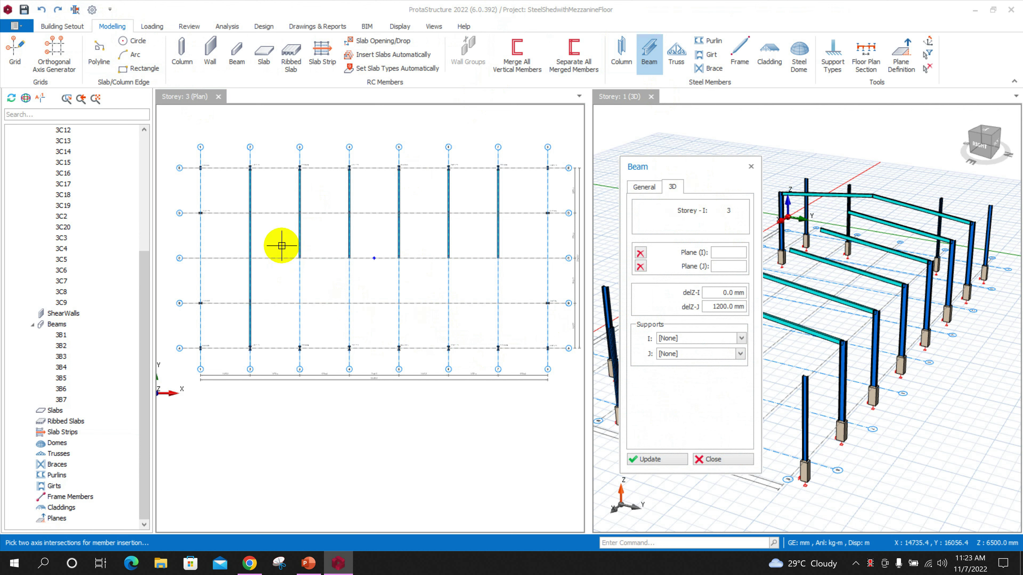
Step: Insert sloping roof beams from axis A to axis C along axes 3, 4, 5, 6 and 7
click(300, 348)
click(300, 258)
click(350, 348)
click(349, 257)
click(398, 349)
click(399, 257)
click(448, 348)
click(449, 258)
click(498, 348)
click(498, 258)
Step: Choose the AISCM W12X45 section for the end-frame roof beams
drag(695, 161, 811, 165)
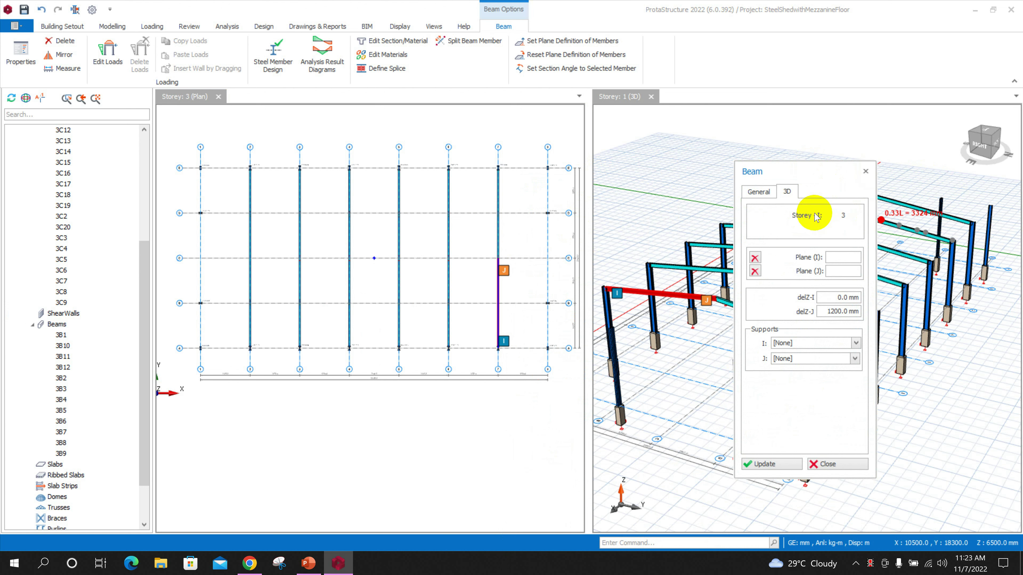
click(758, 192)
click(756, 254)
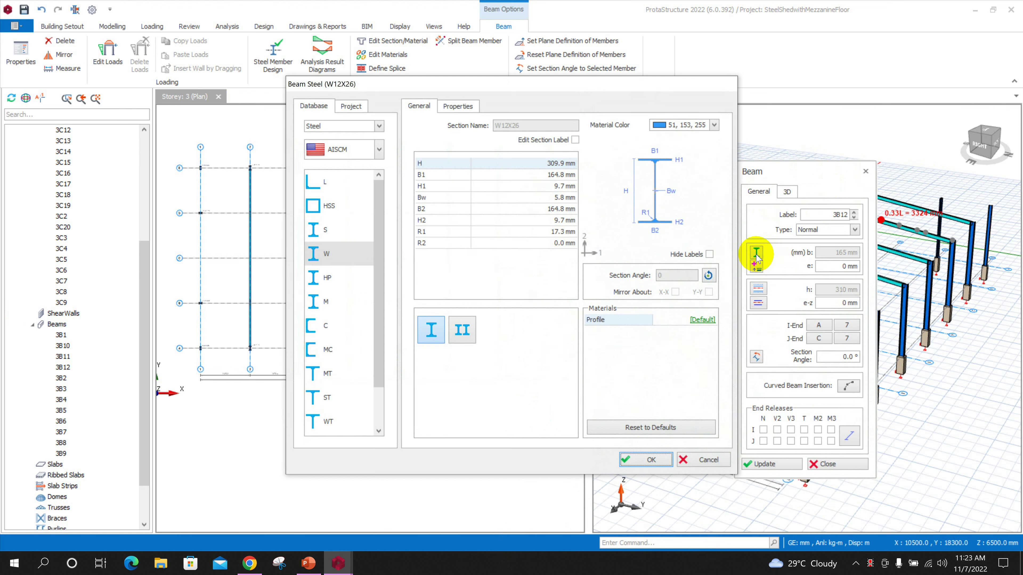
click(357, 263)
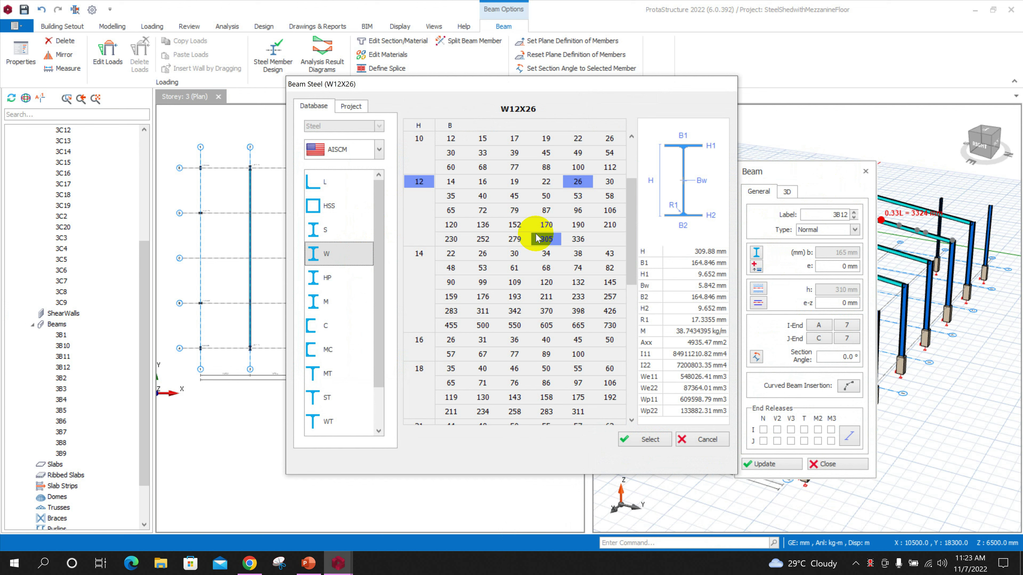
scroll(612, 247, down, 2)
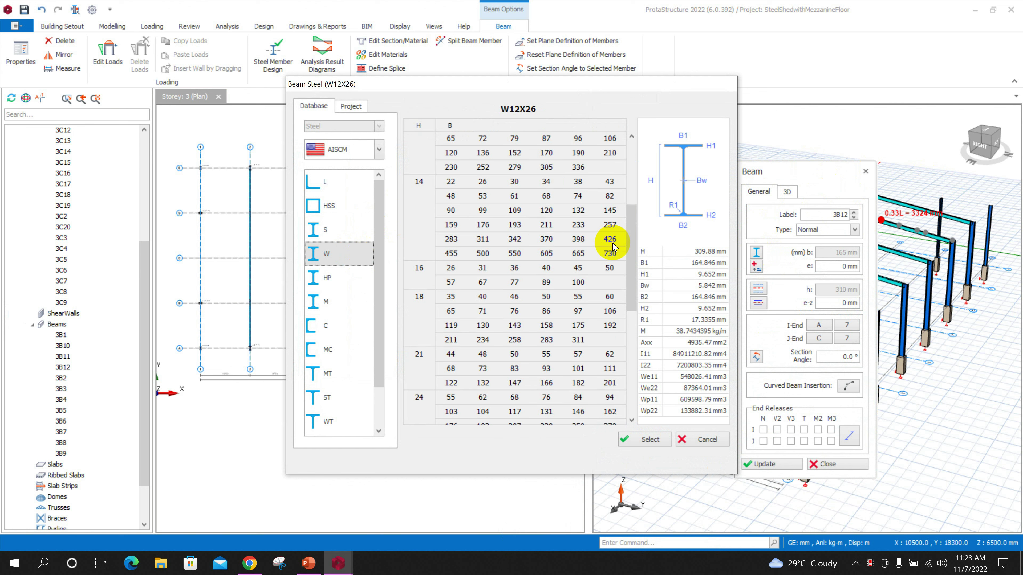
scroll(421, 188, up, 2)
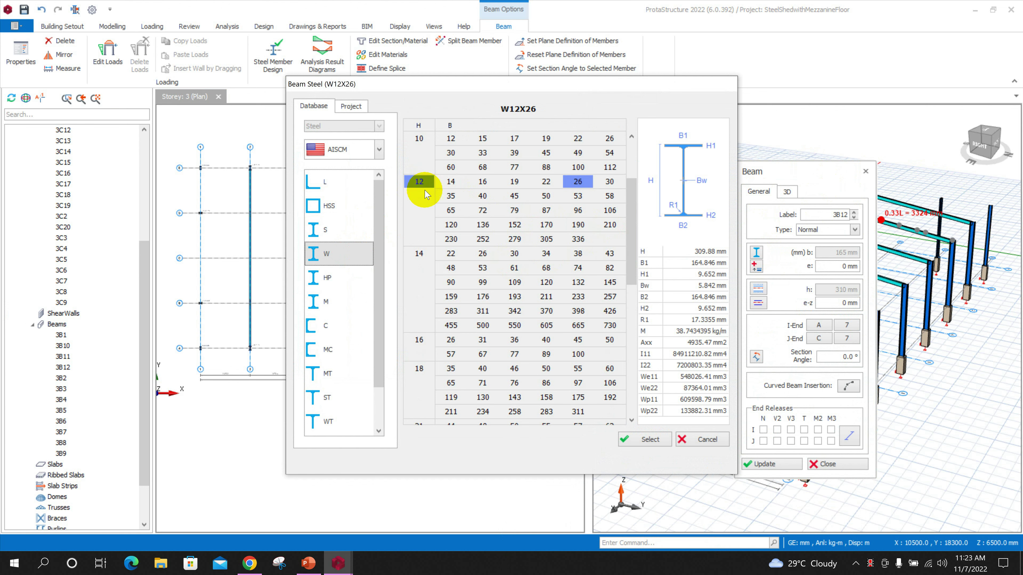
click(421, 186)
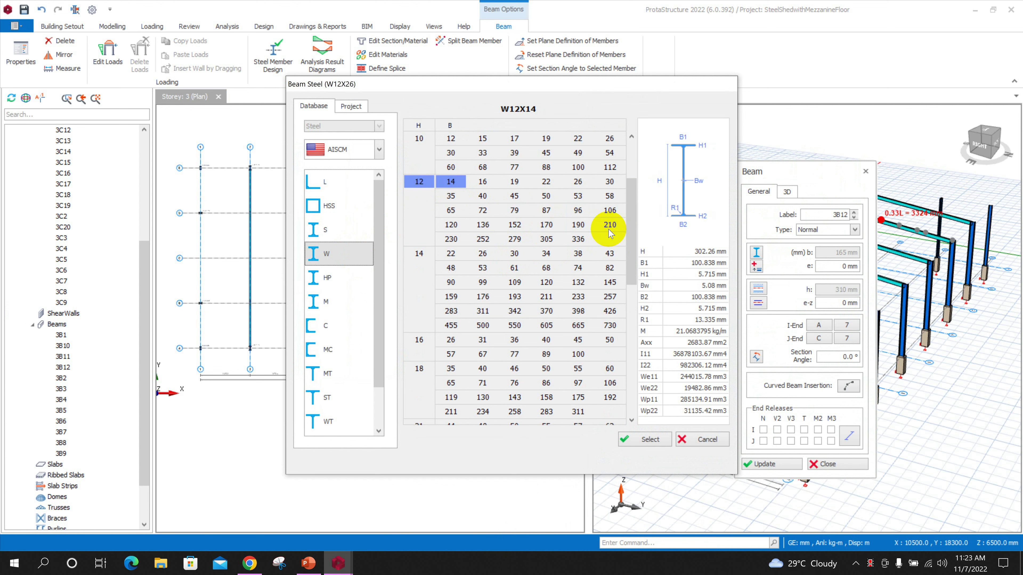
click(514, 197)
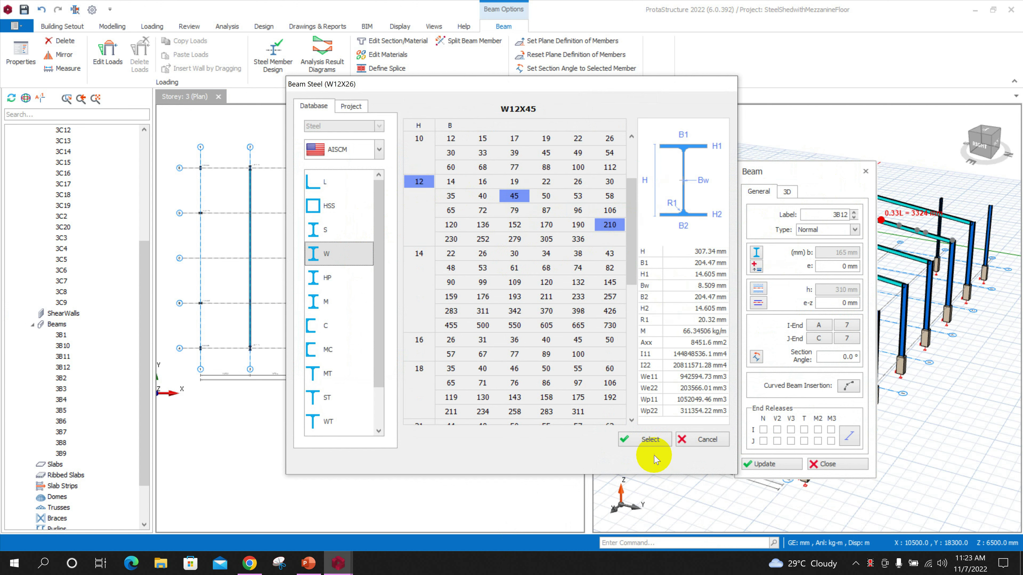
click(655, 443)
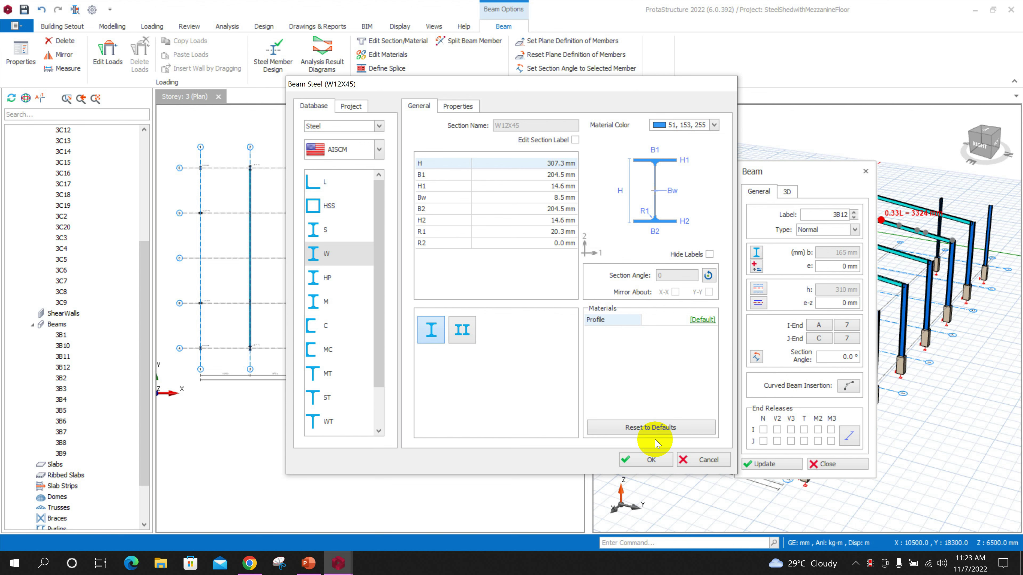
click(640, 457)
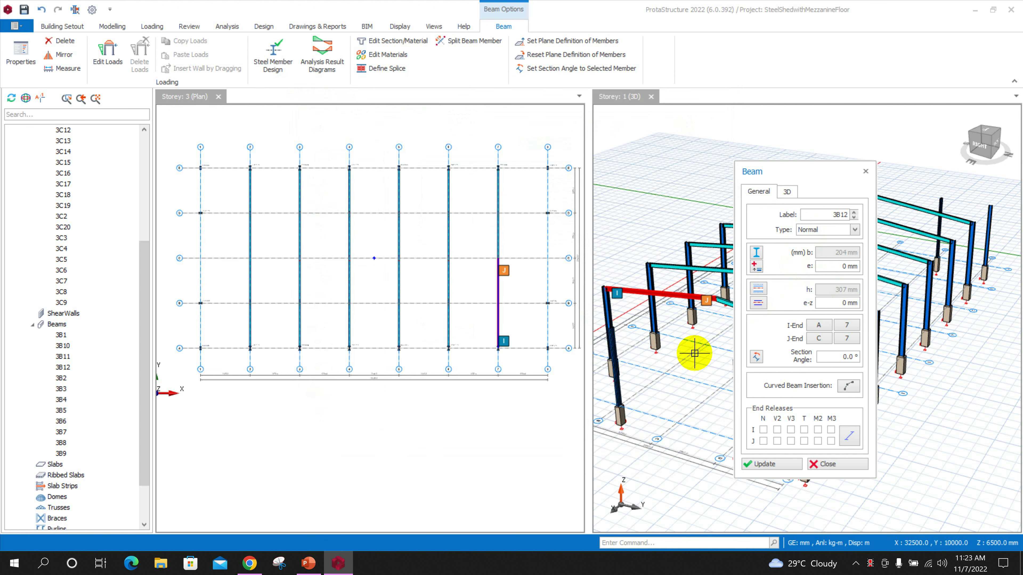
Step: Insert sloping W12X45 beams between axes A and C along axes 1 and 8, without splitting them at the columns
click(192, 257)
drag(192, 258, 213, 357)
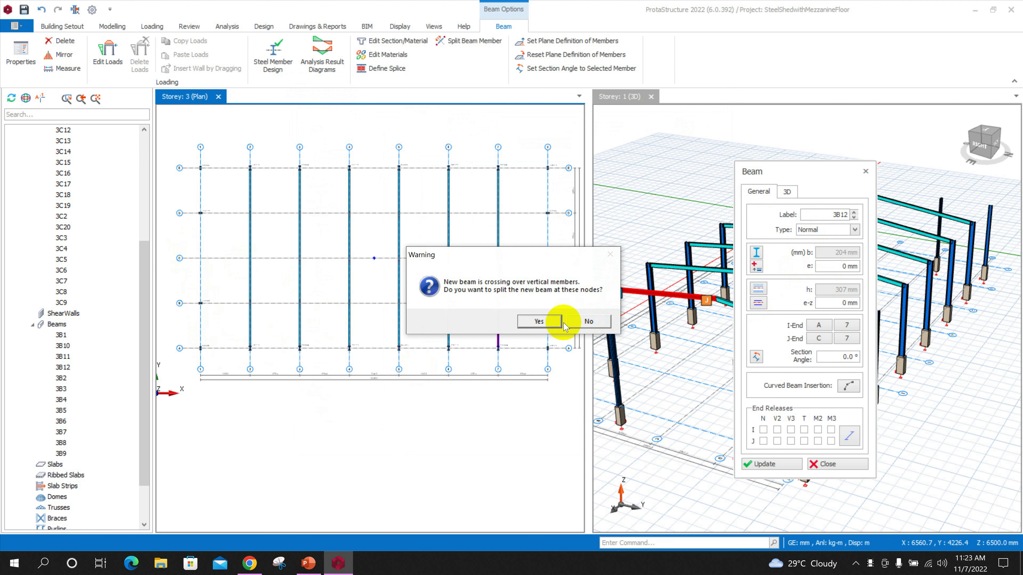
click(584, 320)
scroll(234, 333, down, 2)
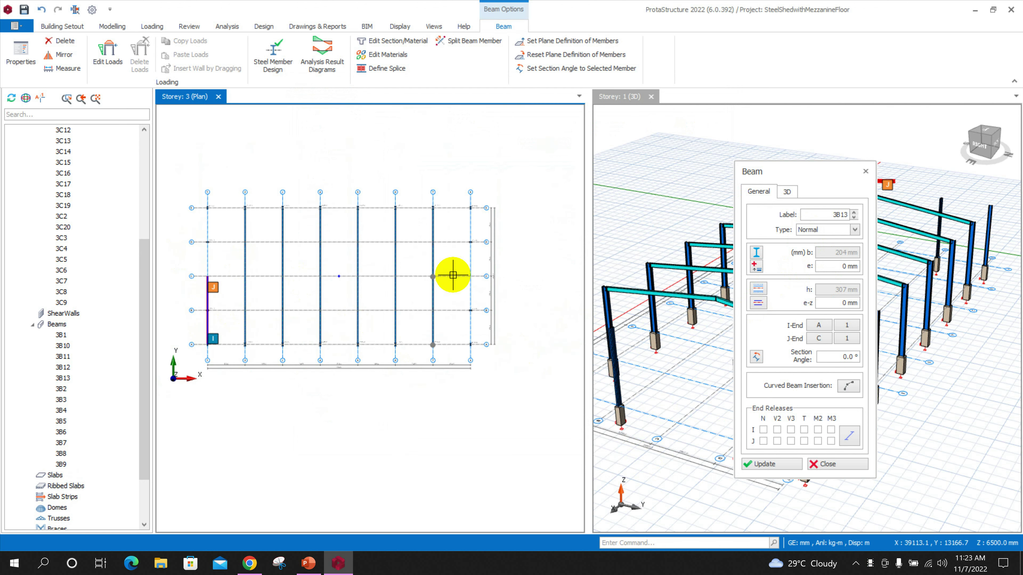
drag(456, 269, 479, 358)
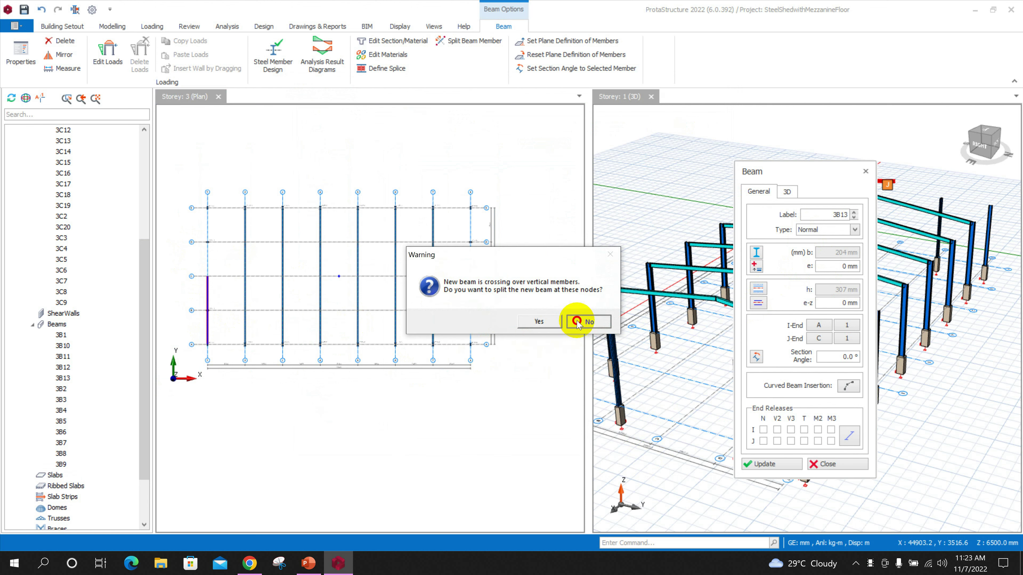
click(588, 321)
Step: Insert unsplit W12X45 beams between axes C and E along axes 1 and 8, with delZ-I 1200 mm and delZ-J 0 mm
drag(818, 176, 778, 180)
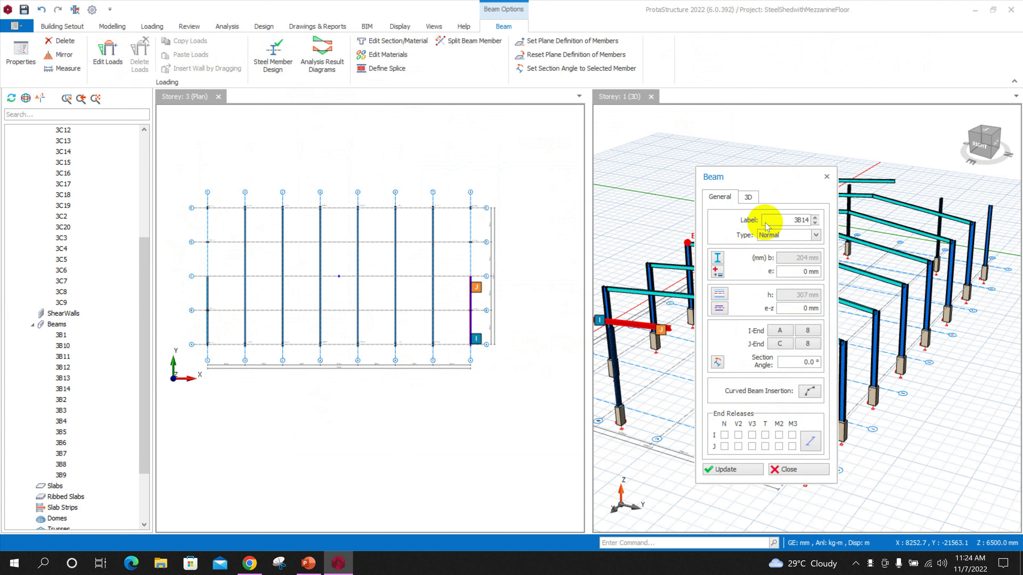
click(748, 196)
drag(791, 314, 830, 316)
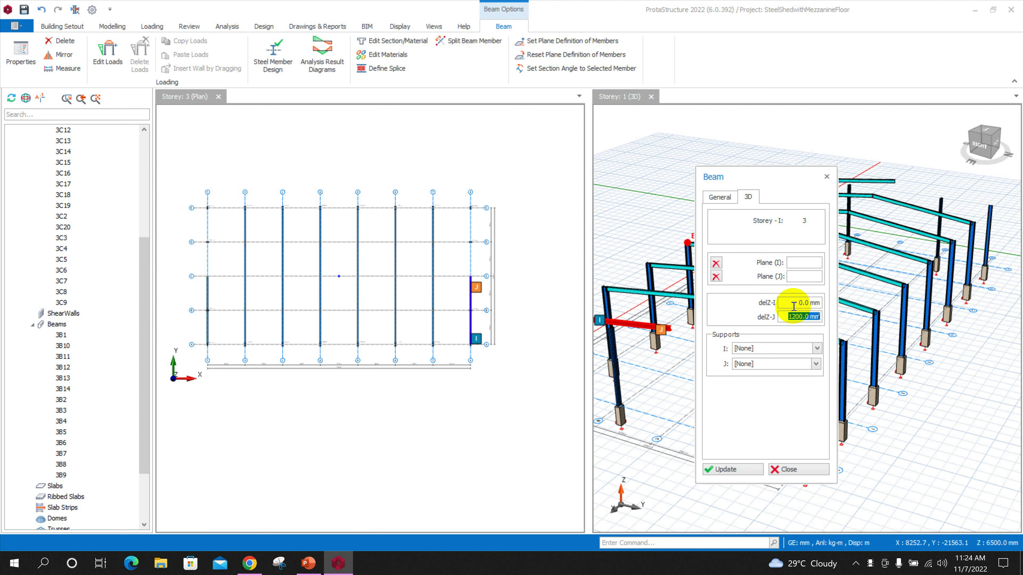
drag(794, 306, 832, 308)
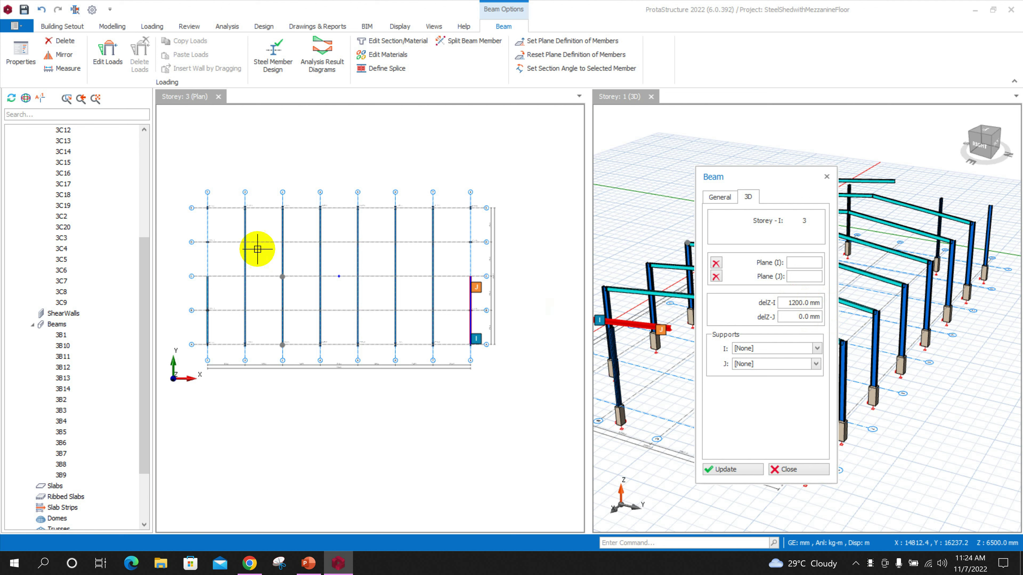
drag(200, 198, 223, 283)
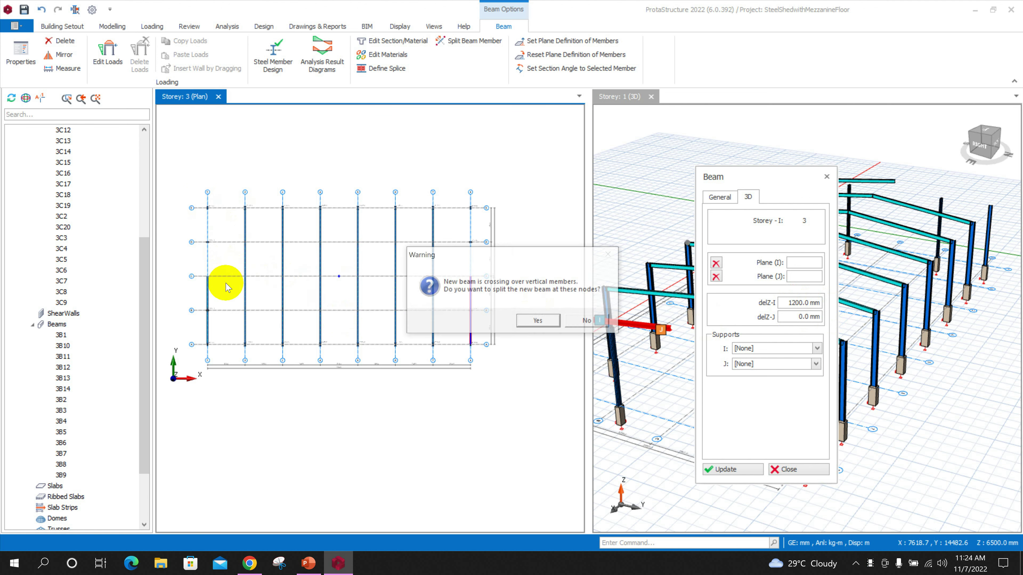
click(589, 325)
drag(446, 194, 480, 285)
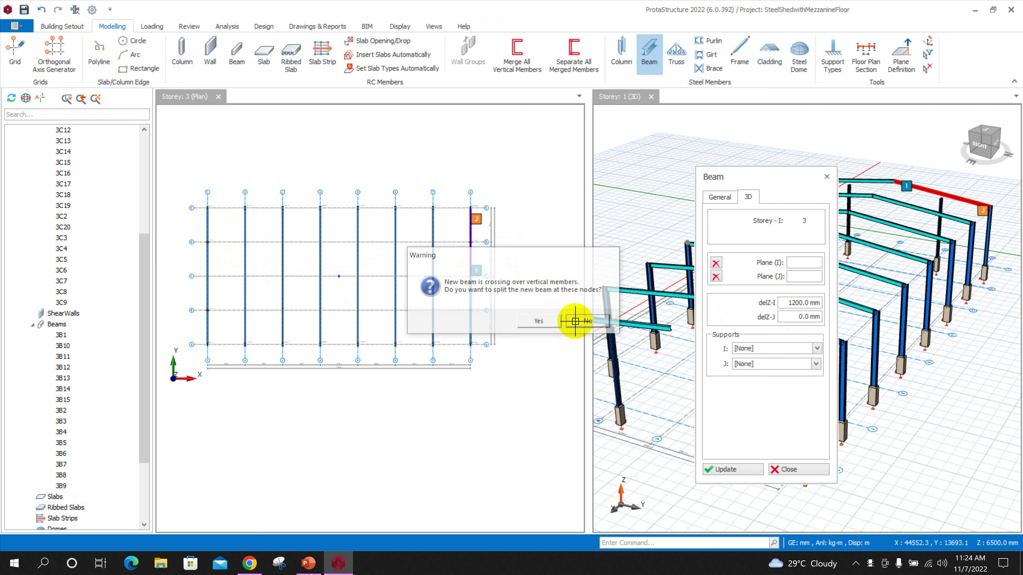
click(586, 324)
click(790, 469)
Step: Inspect the sloping roof frames and their columns from several angles in the 3D view
scroll(937, 393, down, 2)
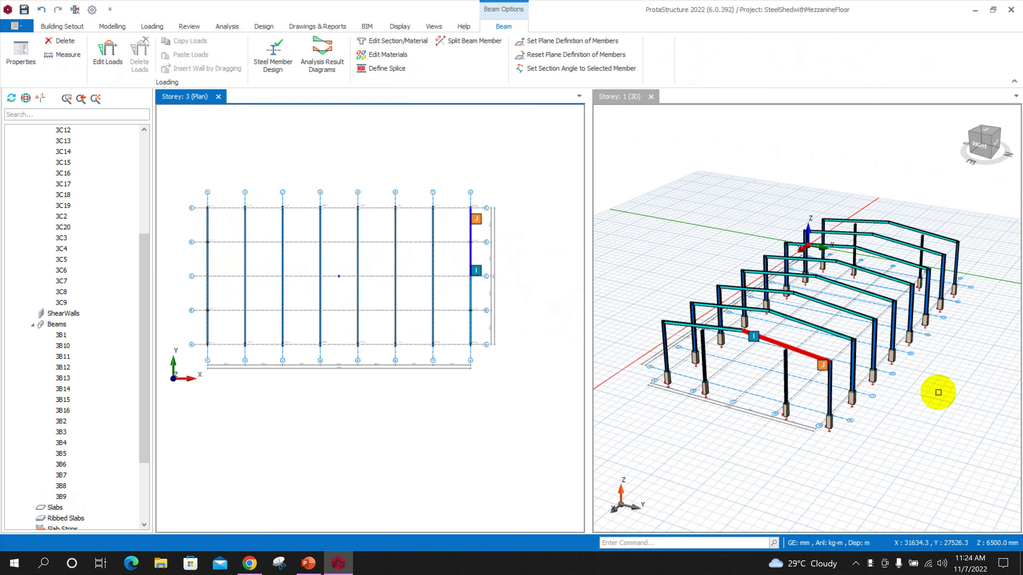
click(939, 395)
middle_drag(938, 395, 886, 411)
scroll(708, 281, up, 3)
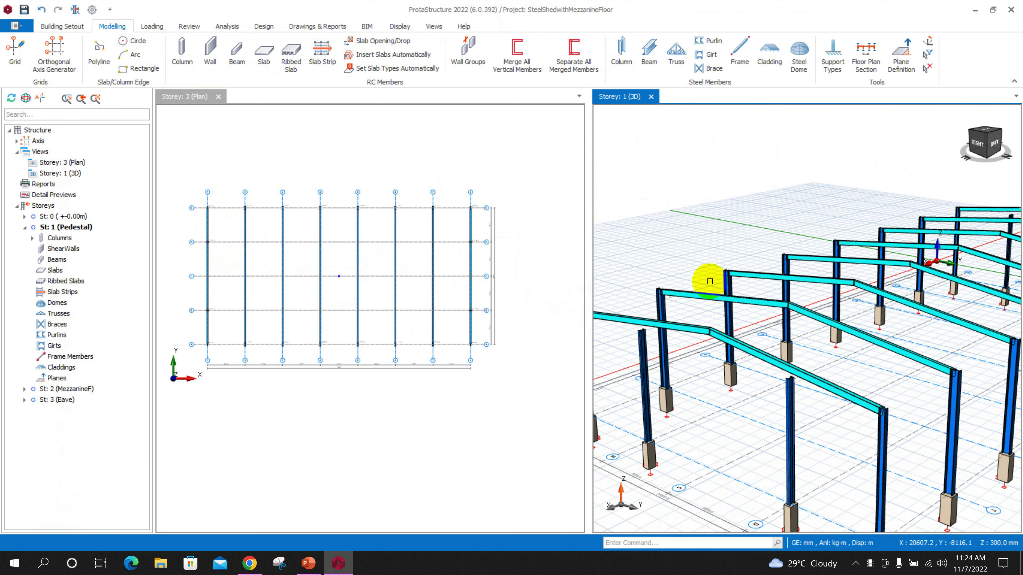
scroll(674, 270, down, 2)
scroll(787, 293, up, 2)
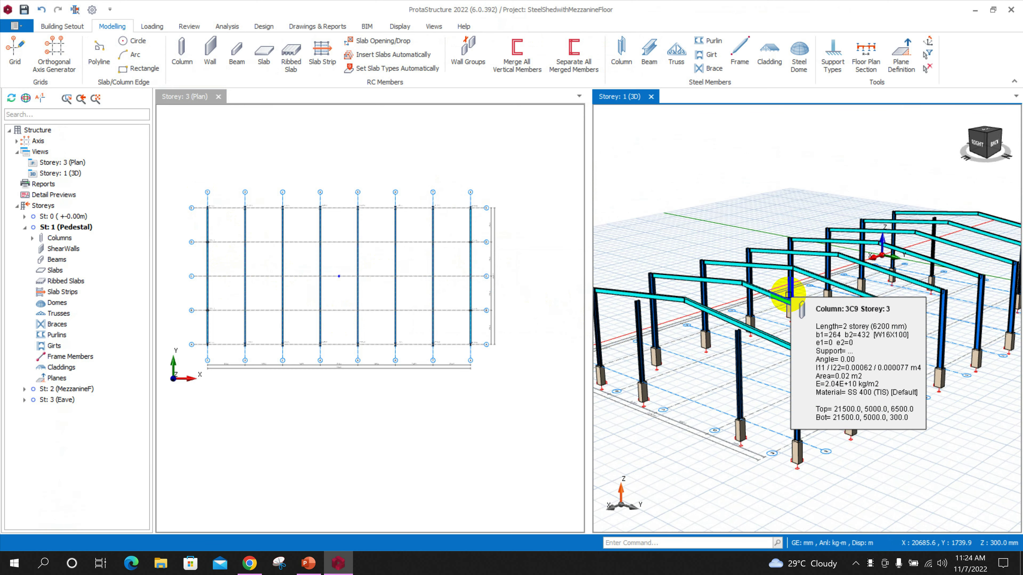
scroll(785, 294, down, 2)
middle_drag(885, 388, 792, 313)
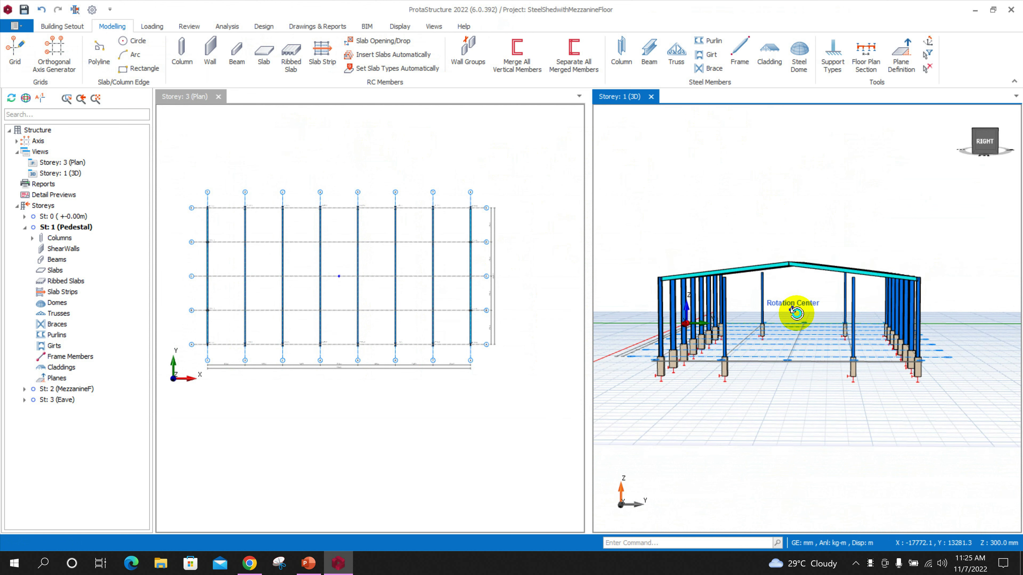
Step: Select the eight roof beams between axes C and E and set their d Z-Left to 1500 mm in the summary table
right_click(794, 314)
click(827, 287)
drag(826, 290, 819, 247)
right_click(838, 268)
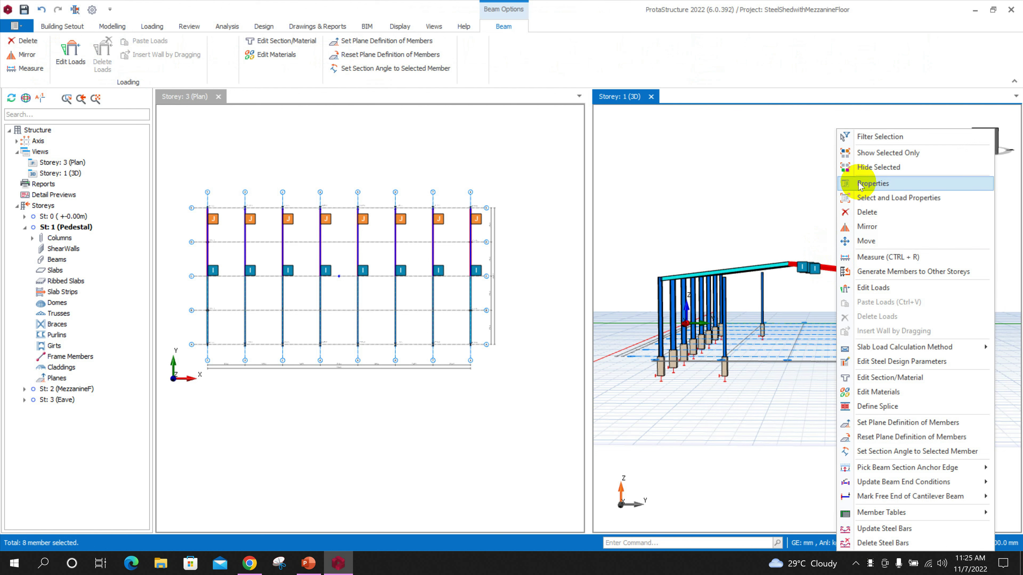
click(873, 183)
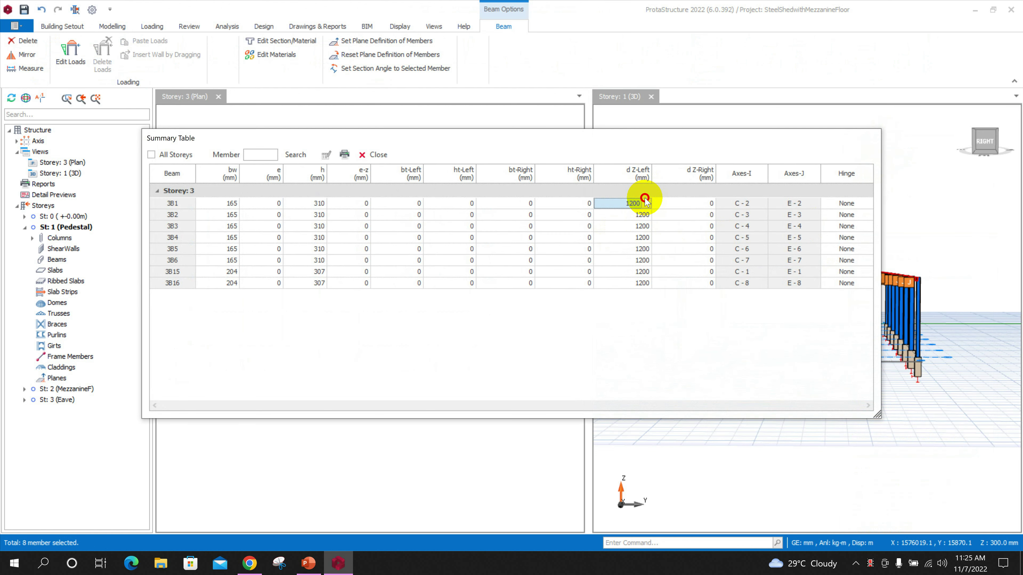
drag(644, 202, 646, 283)
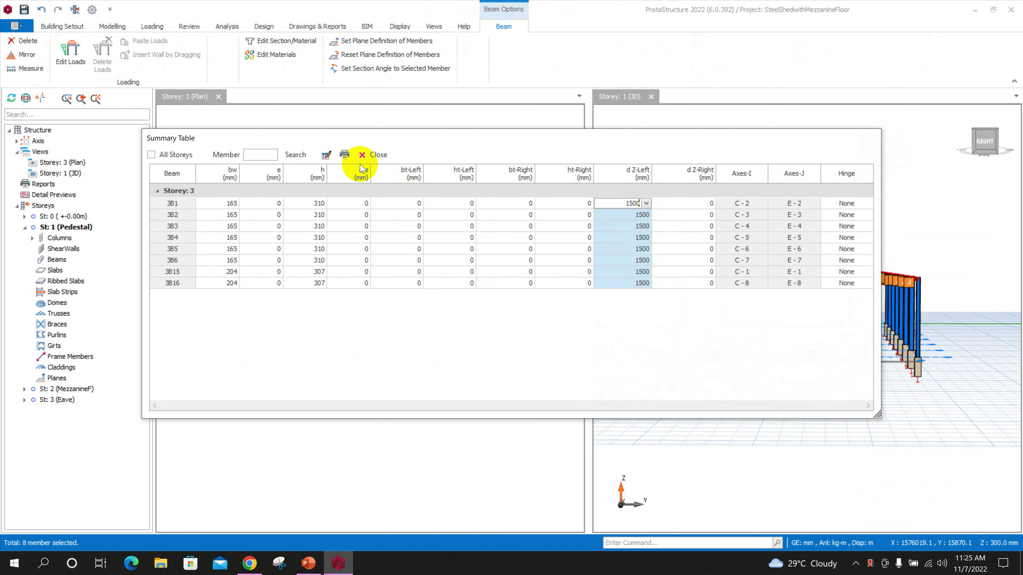
click(374, 155)
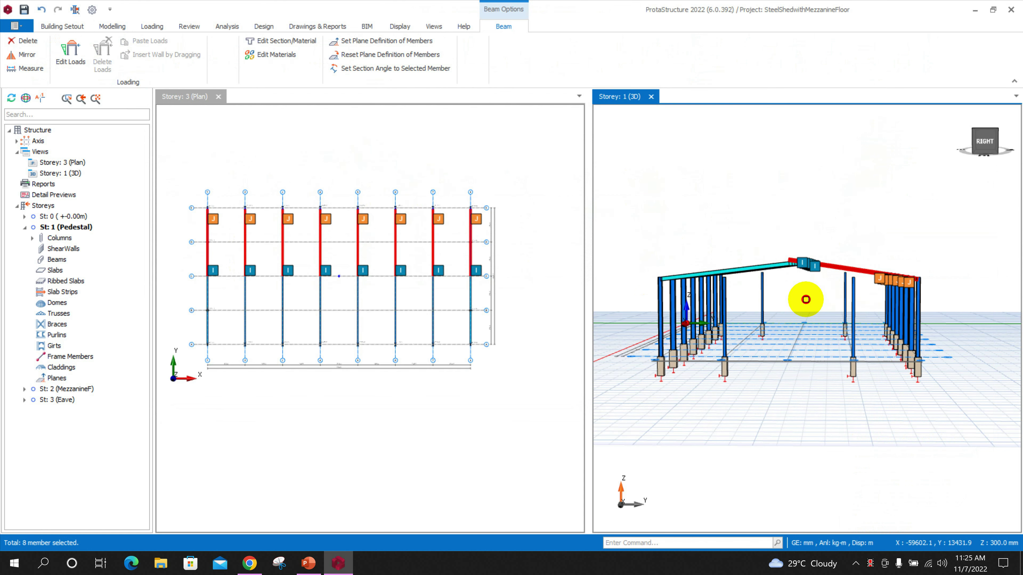
Step: Select the eight roof beams between axes A and C and set their d Z-Right to 1500 mm in the summary table
click(807, 299)
right_drag(807, 299, 783, 291)
click(778, 277)
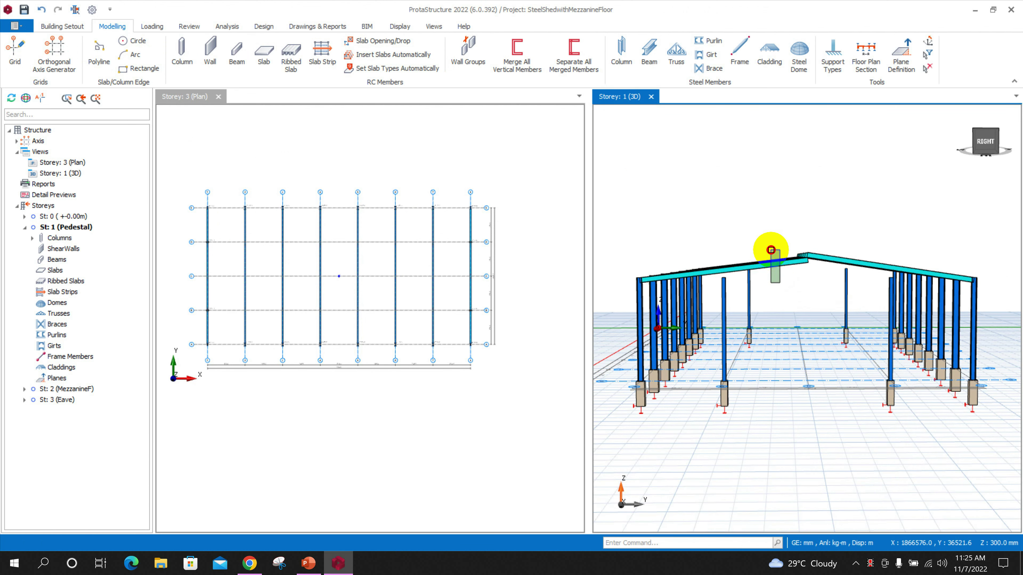
click(772, 261)
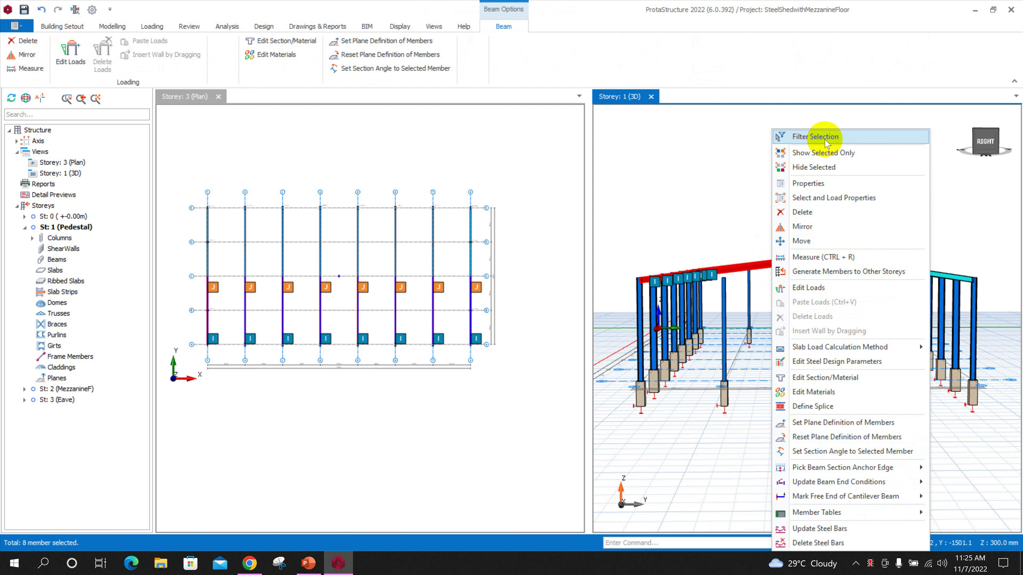
click(809, 183)
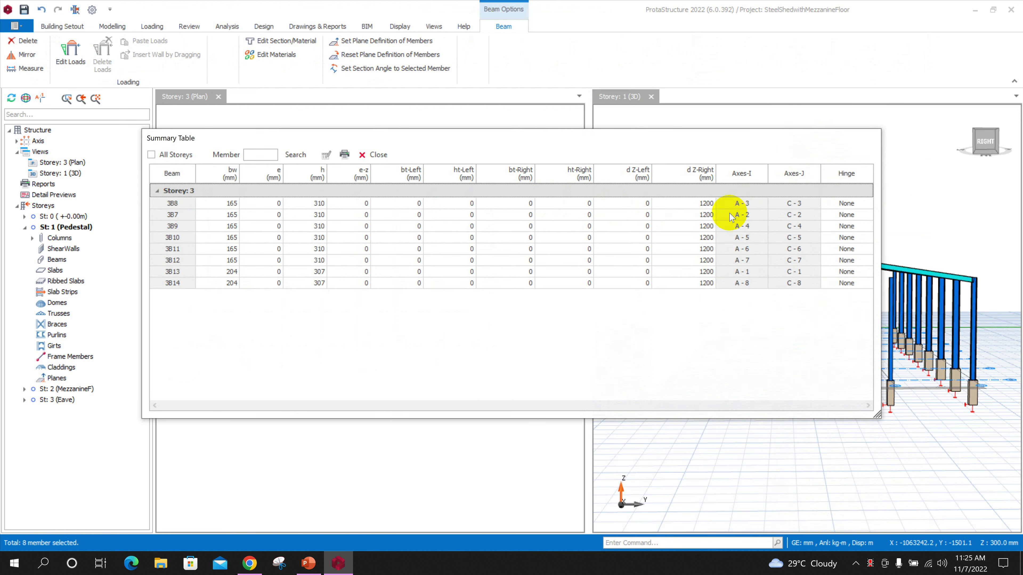
drag(697, 203, 703, 283)
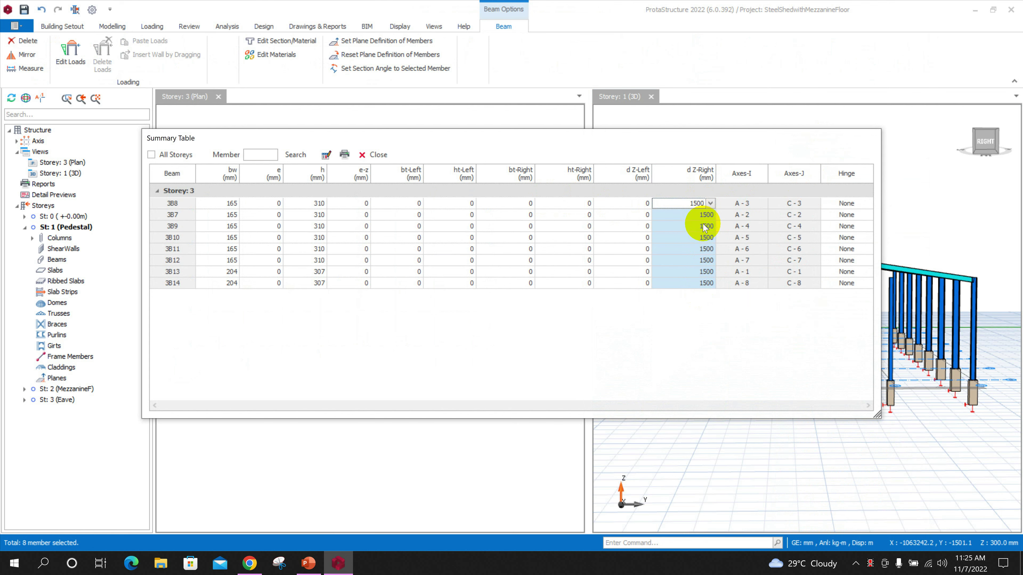
click(375, 154)
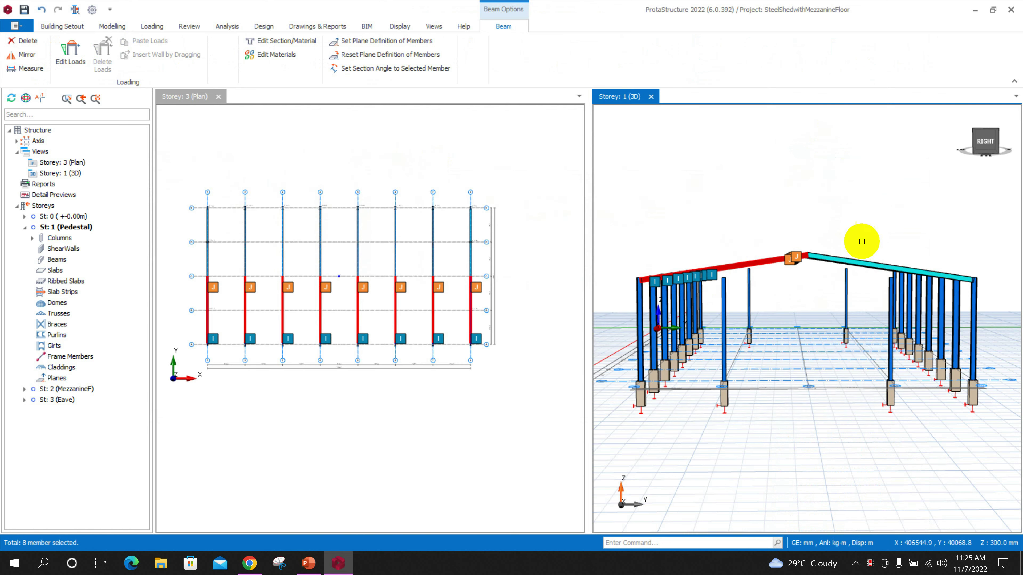
click(862, 241)
mouse_move(867, 197)
middle_down()
mouse_move(845, 214)
mouse_move(856, 211)
mouse_move(828, 297)
mouse_move(850, 296)
middle_up()
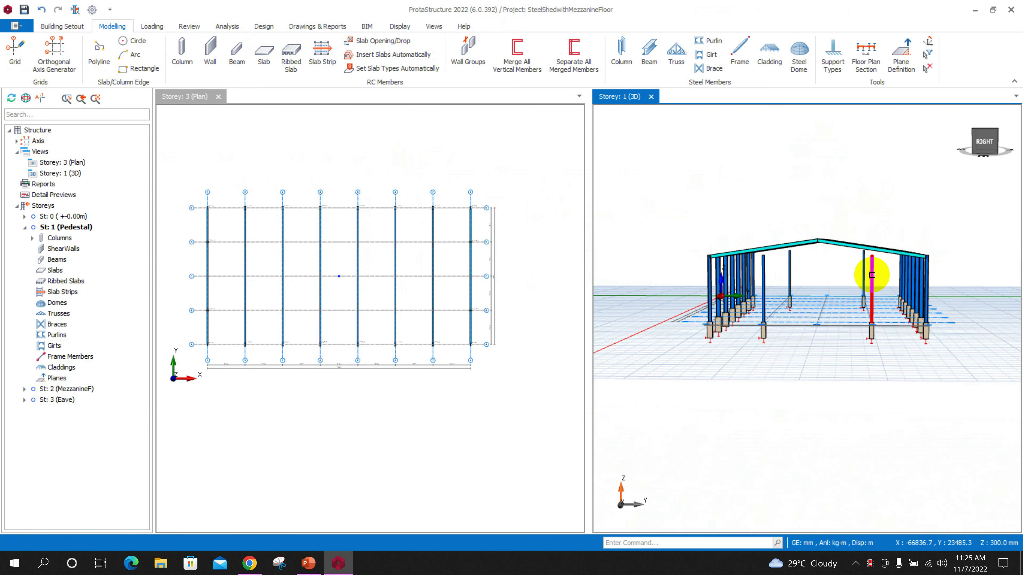
Step: Extend the two intermediate columns on axis 8, at axes B and D, up to the sloping roof beams
scroll(872, 275, up, 5)
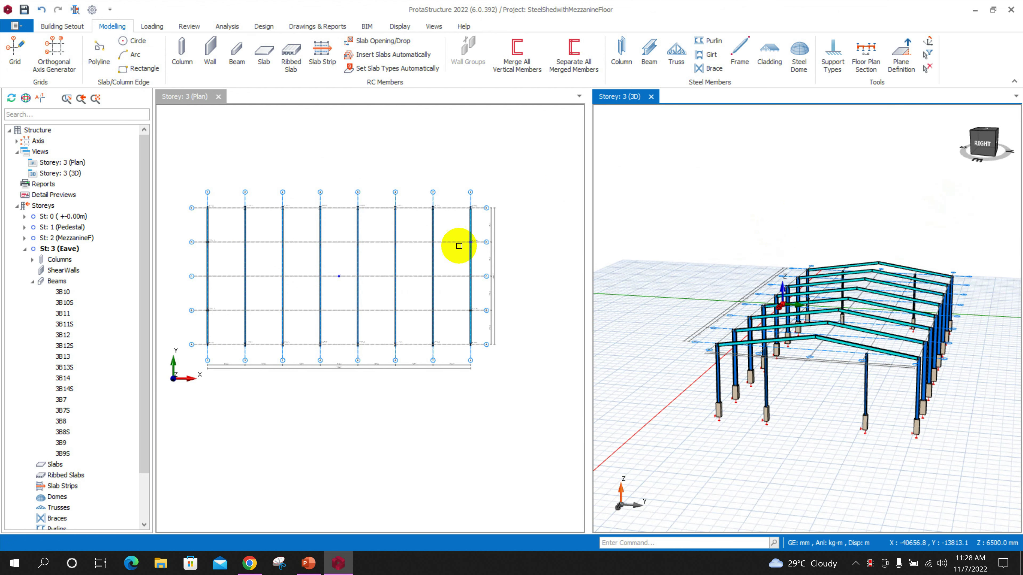
scroll(762, 379, up, 5)
click(771, 395)
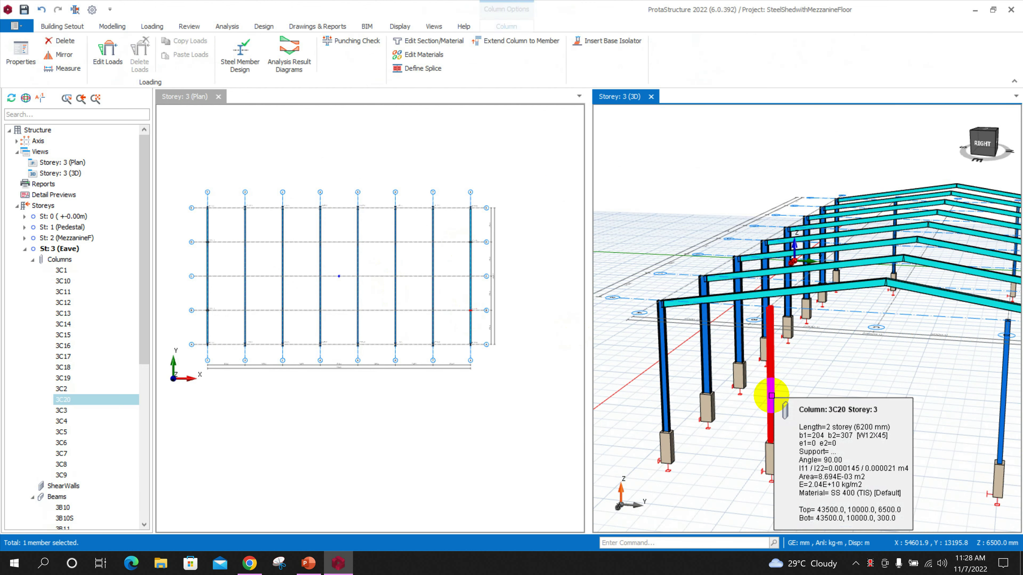
right_click(772, 398)
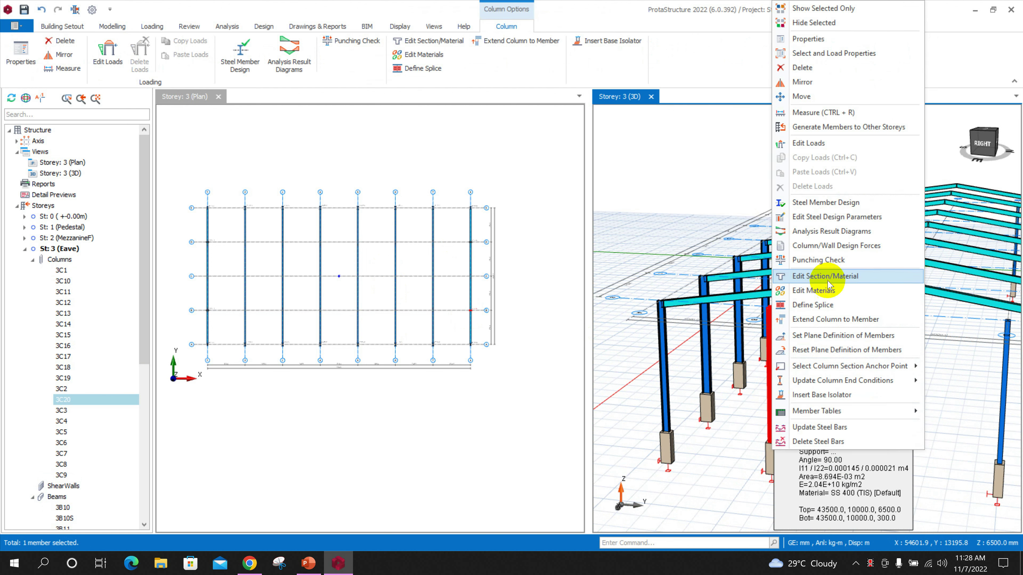
click(839, 322)
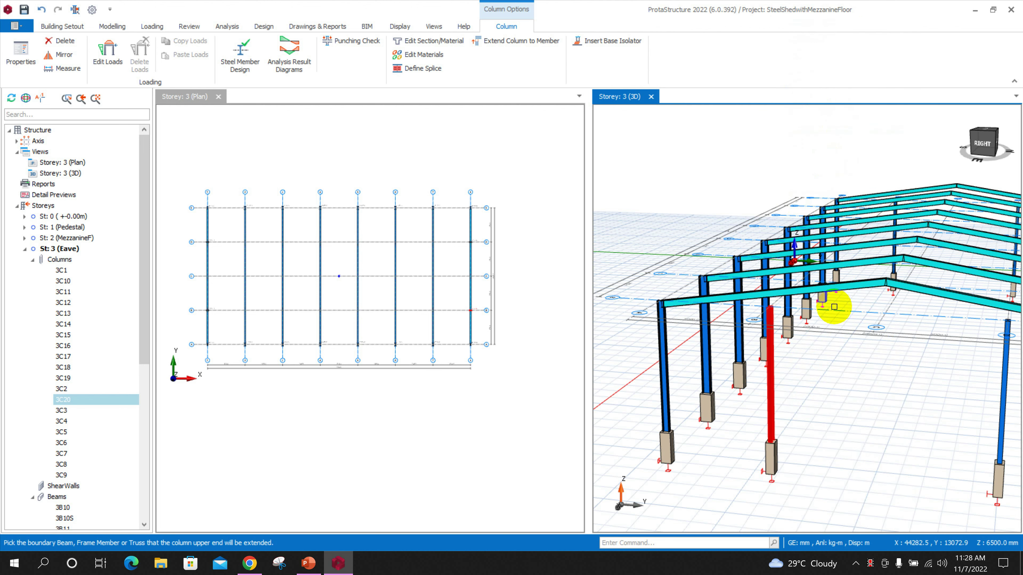
scroll(810, 366, down, 2)
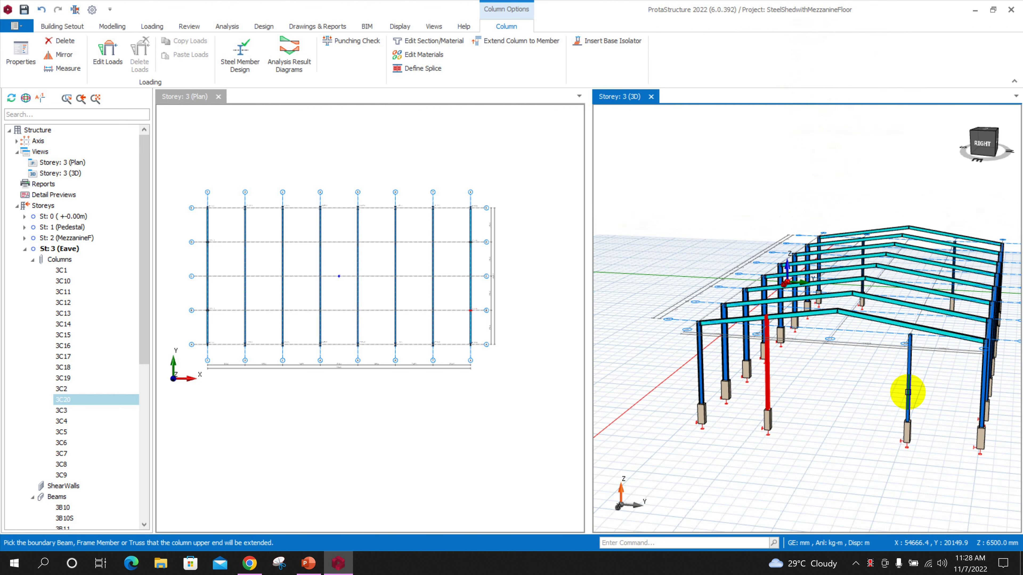
click(911, 383)
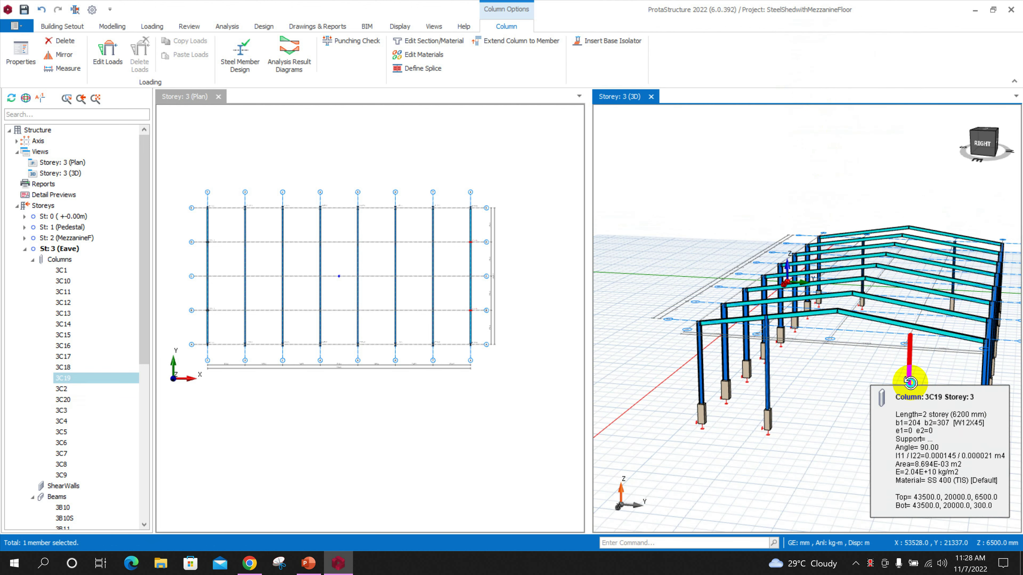
right_click(911, 383)
click(902, 334)
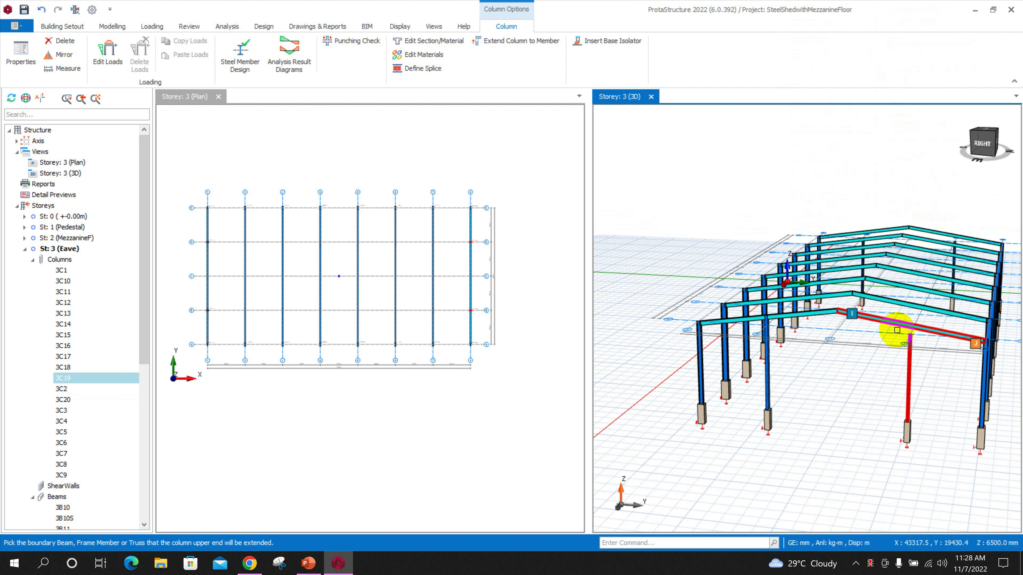
middle_drag(893, 327, 768, 361)
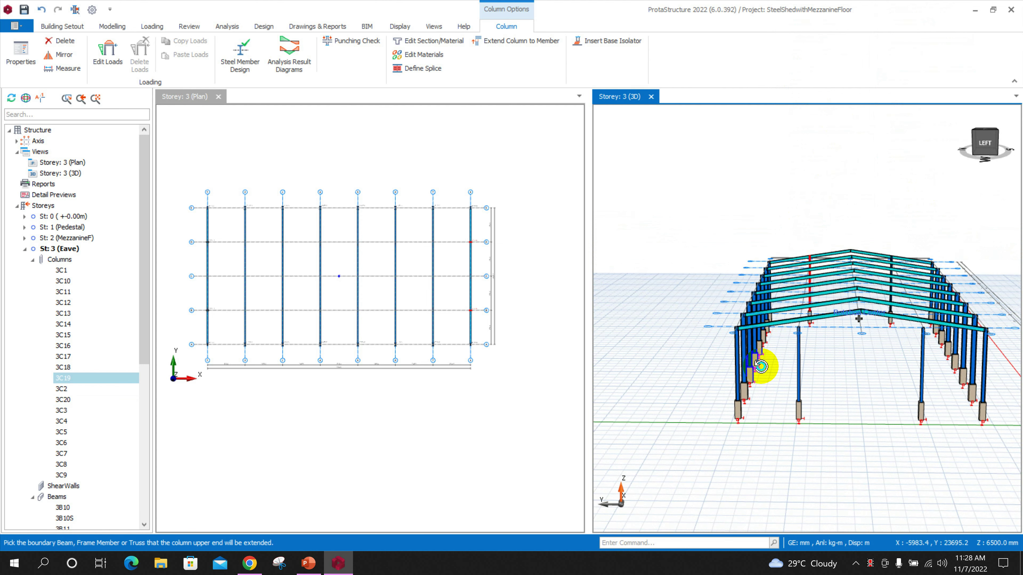
Step: Extend the two intermediate columns on axis 1, at axes D and B, up to the sloping roof beams
click(796, 355)
right_click(797, 355)
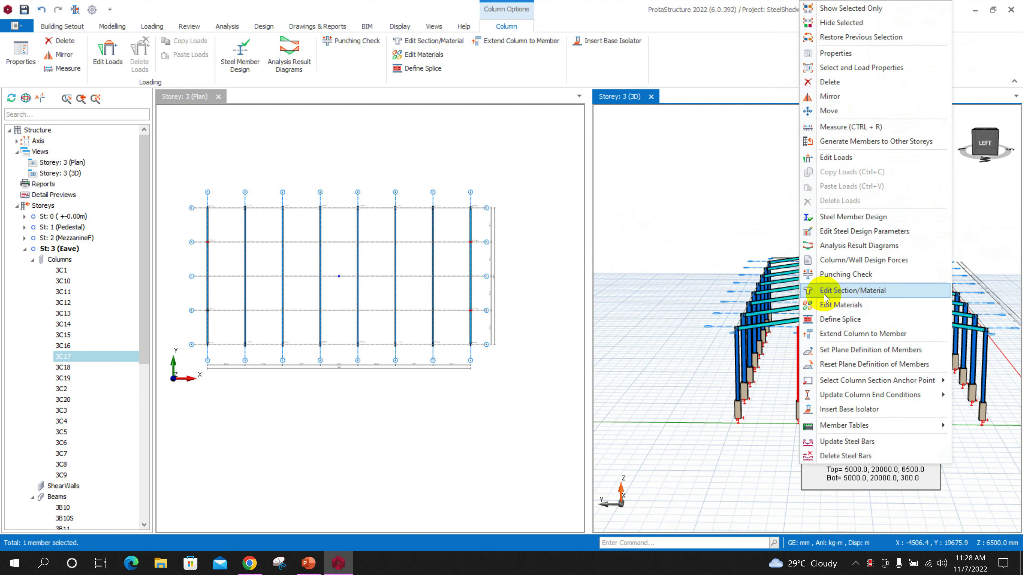
click(830, 333)
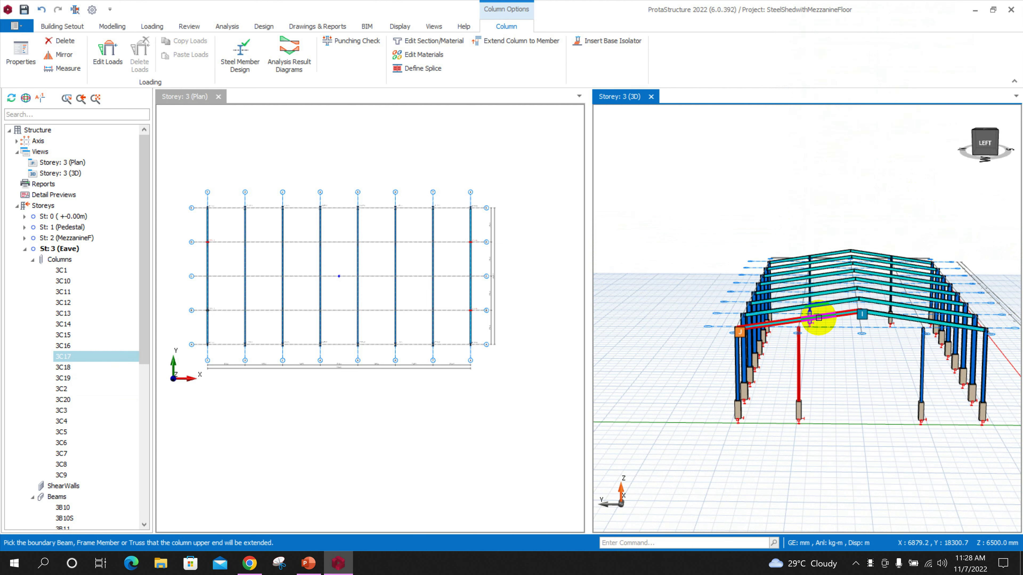
click(820, 324)
click(932, 383)
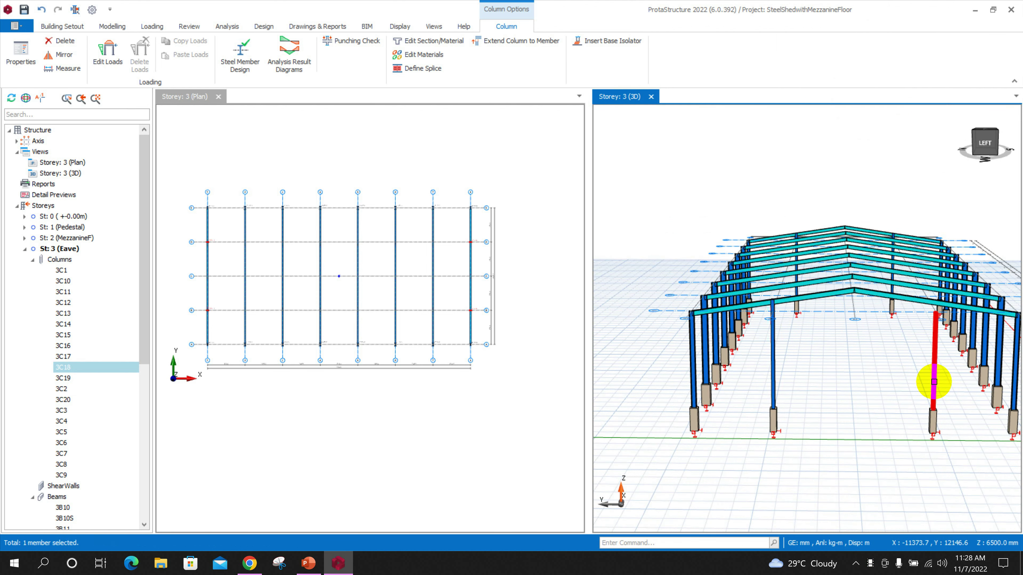
right_click(934, 385)
click(922, 334)
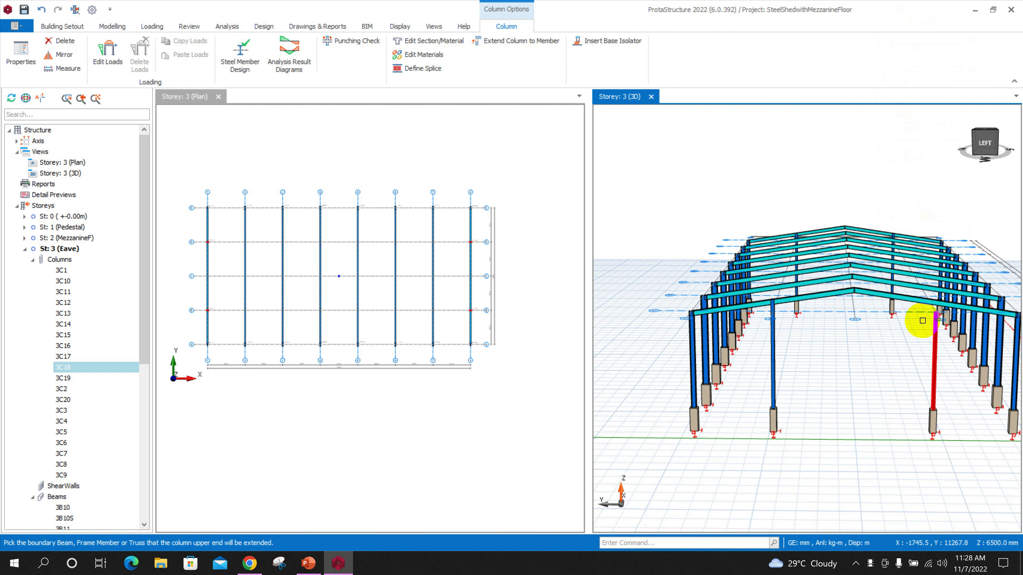
click(917, 310)
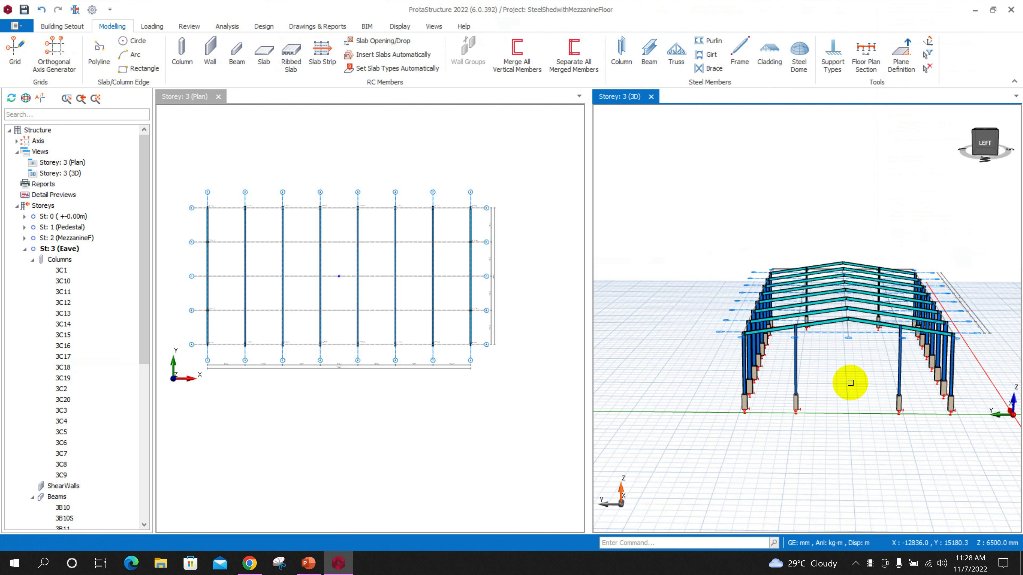
mouse_move(852, 386)
middle_down()
mouse_move(708, 411)
mouse_move(870, 400)
mouse_move(855, 393)
middle_up()
mouse_move(855, 393)
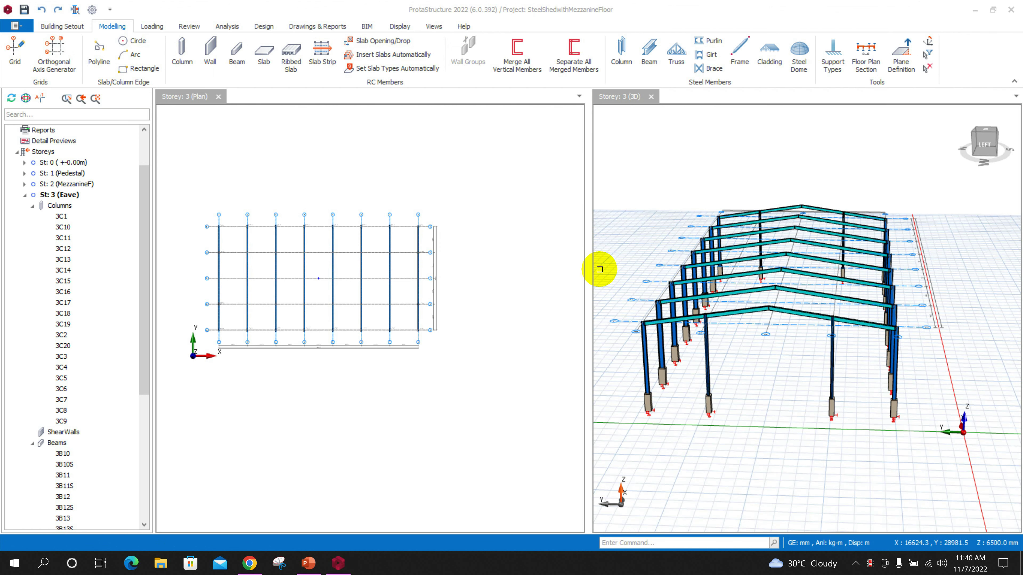
middle_drag(854, 393, 922, 306)
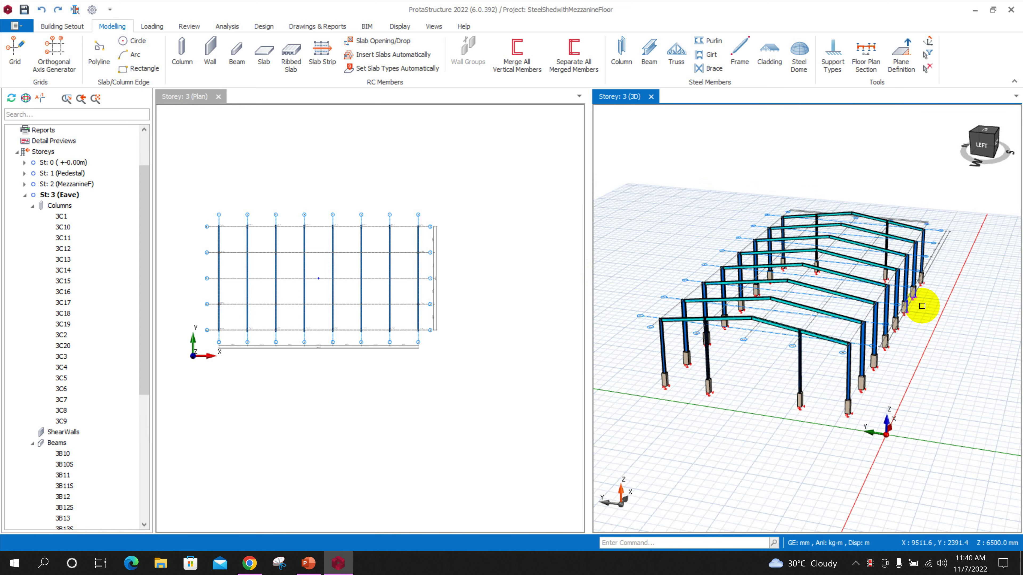
scroll(922, 306, up, 3)
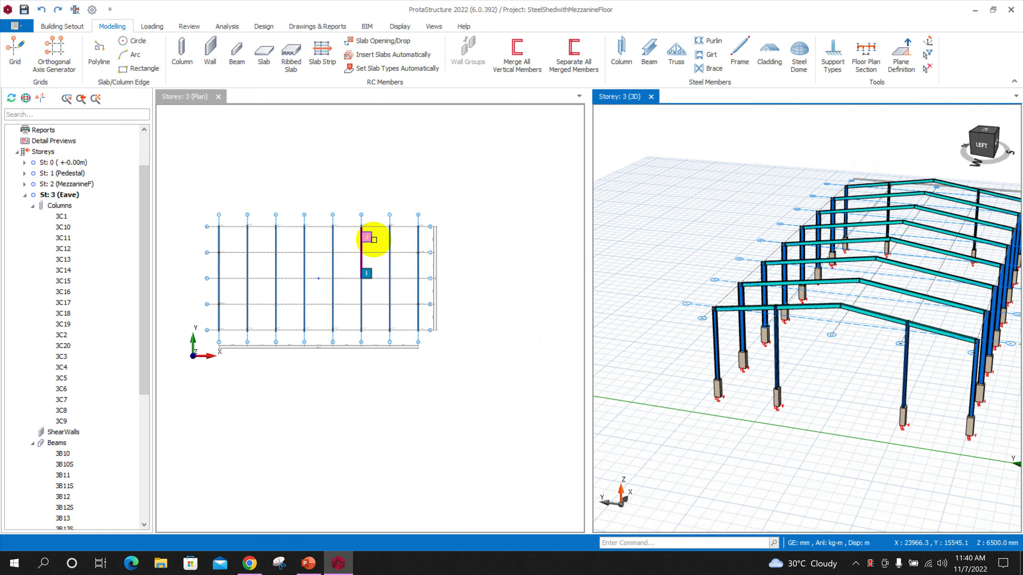
Step: Start a new steel beam on the Eave storey and assign it the W4X13 section from the AISCM W shapes
scroll(373, 240, up, 3)
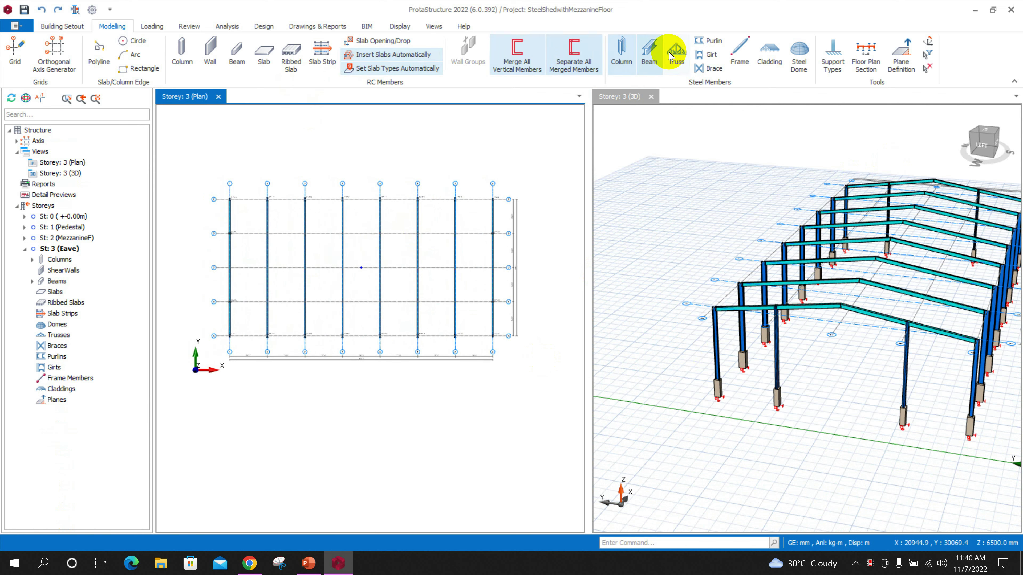
click(649, 52)
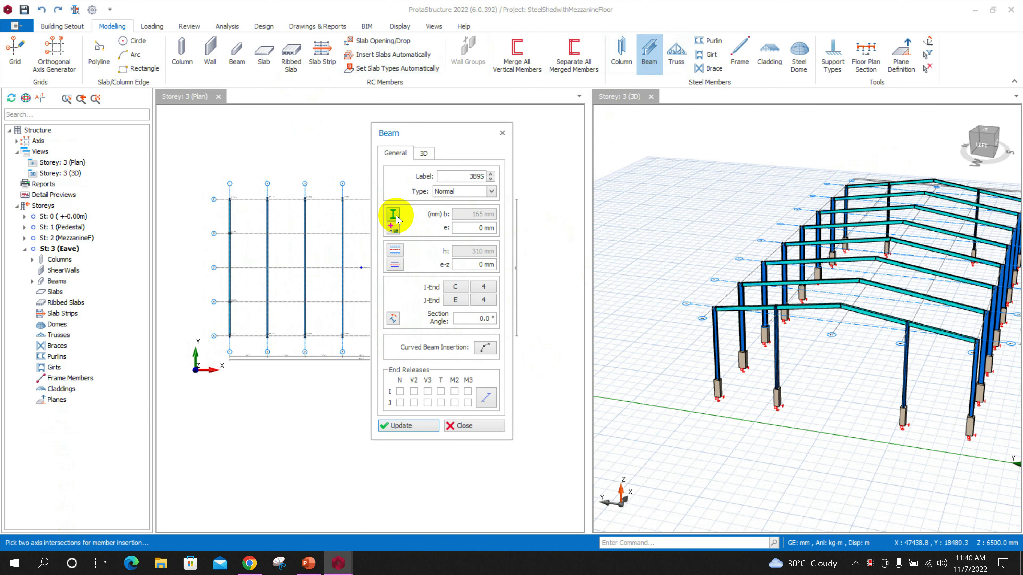
click(393, 214)
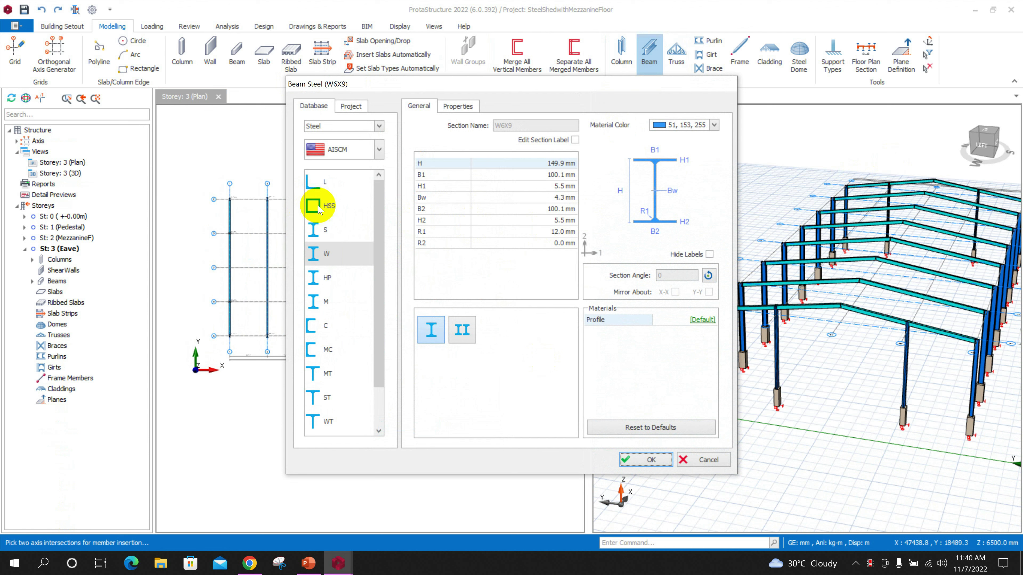
click(338, 253)
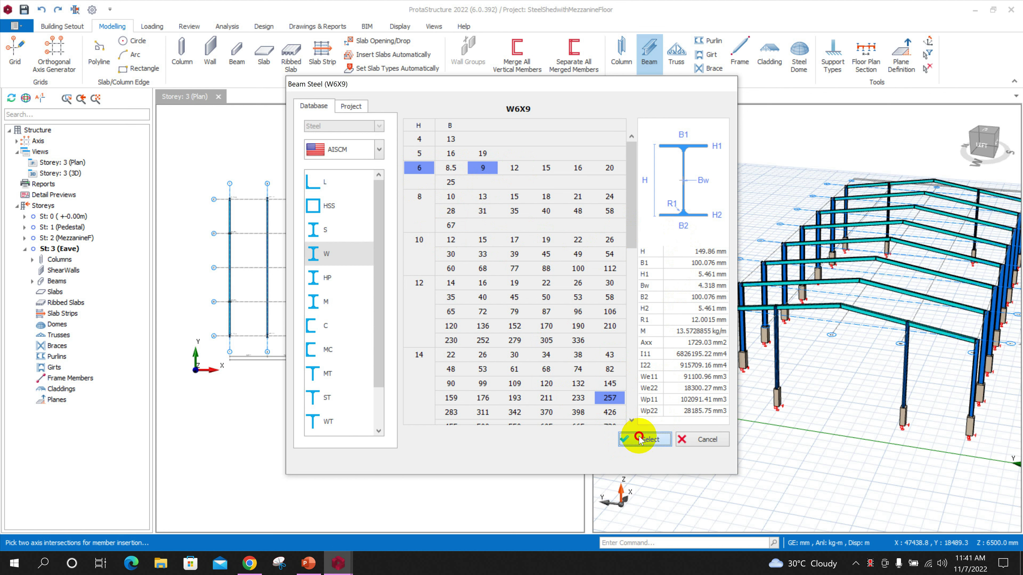
click(675, 351)
click(707, 258)
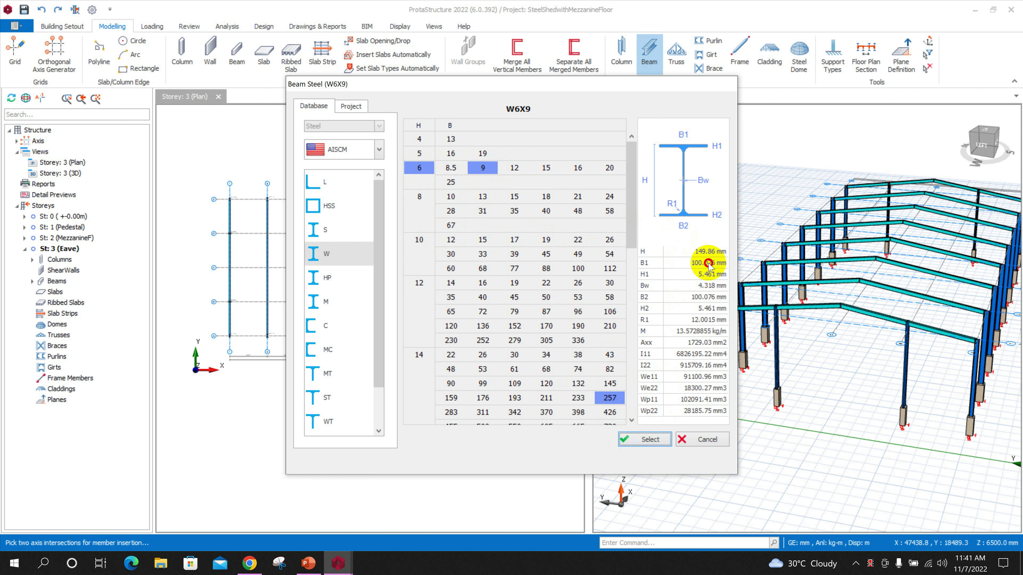
click(676, 228)
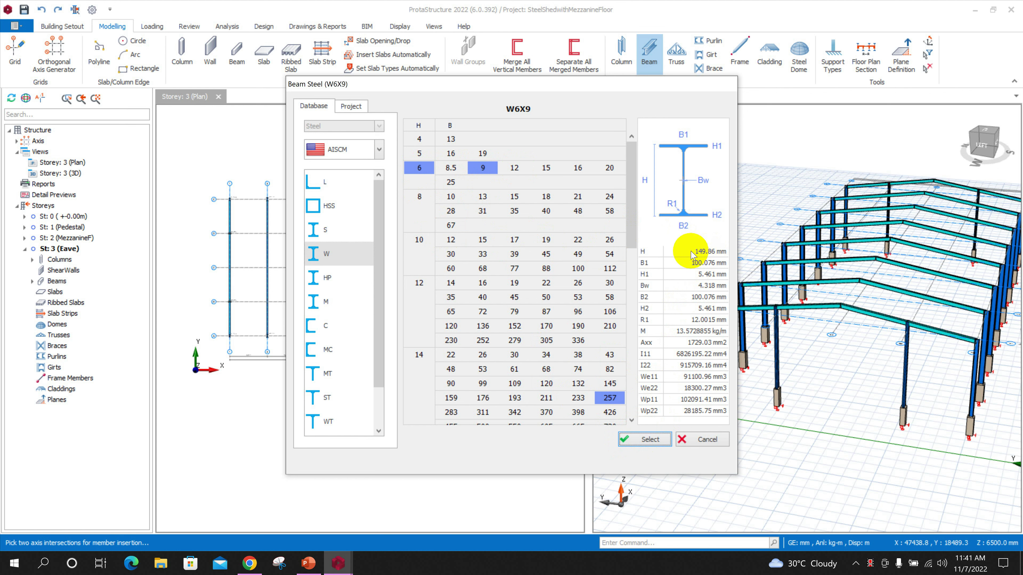
click(437, 155)
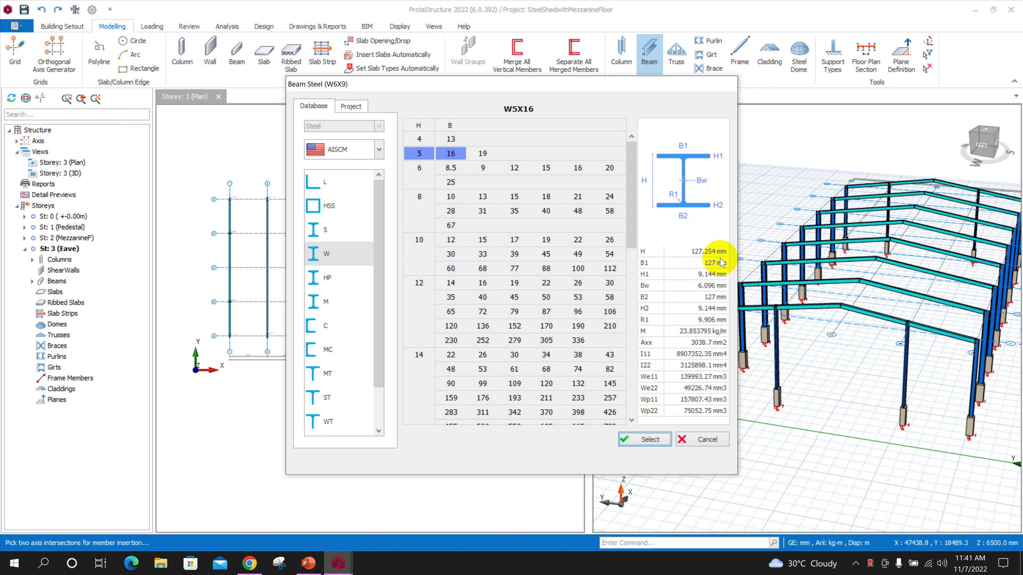
click(426, 140)
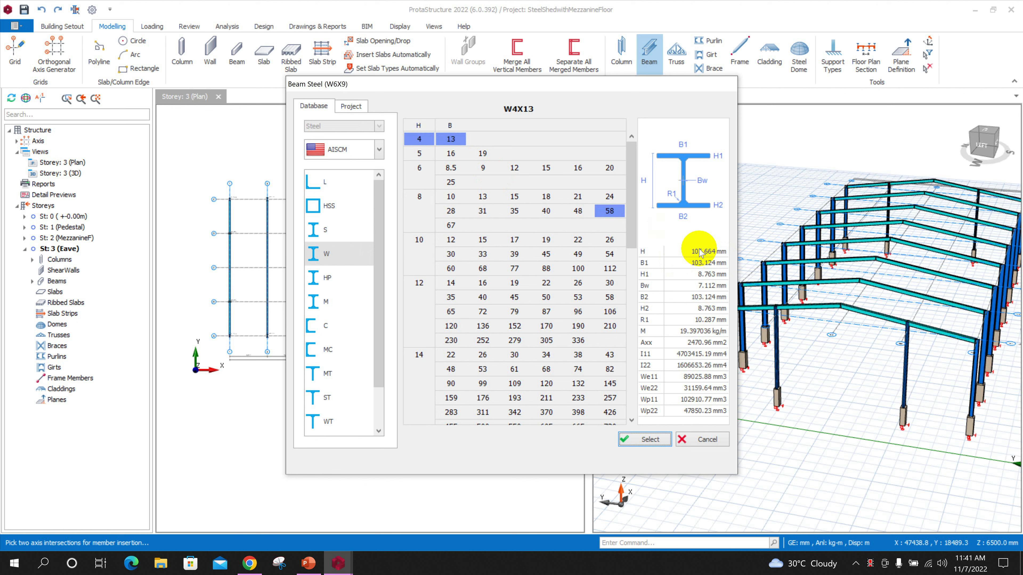
click(643, 439)
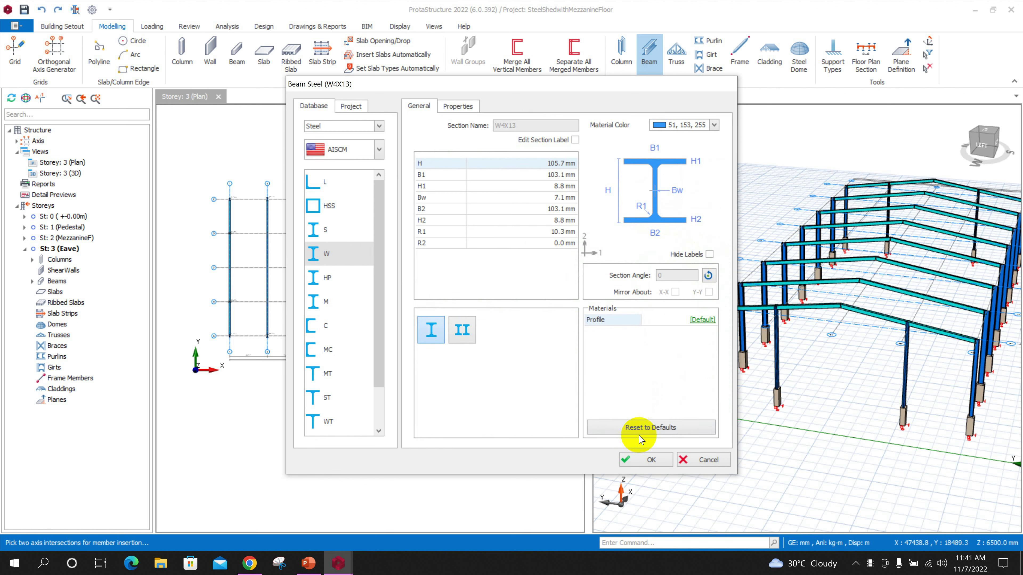
click(645, 460)
Step: Set the new W4X13 beam's delZ-I offset to 0 mm so both ends sit at eave level
drag(441, 133, 857, 159)
click(492, 153)
click(879, 286)
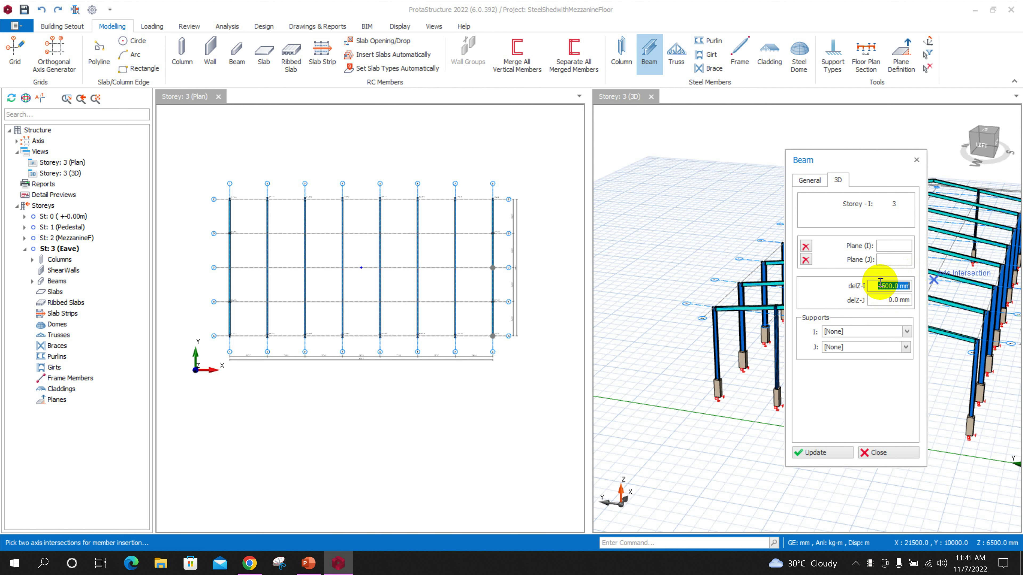
drag(879, 286, 913, 288)
text(0)
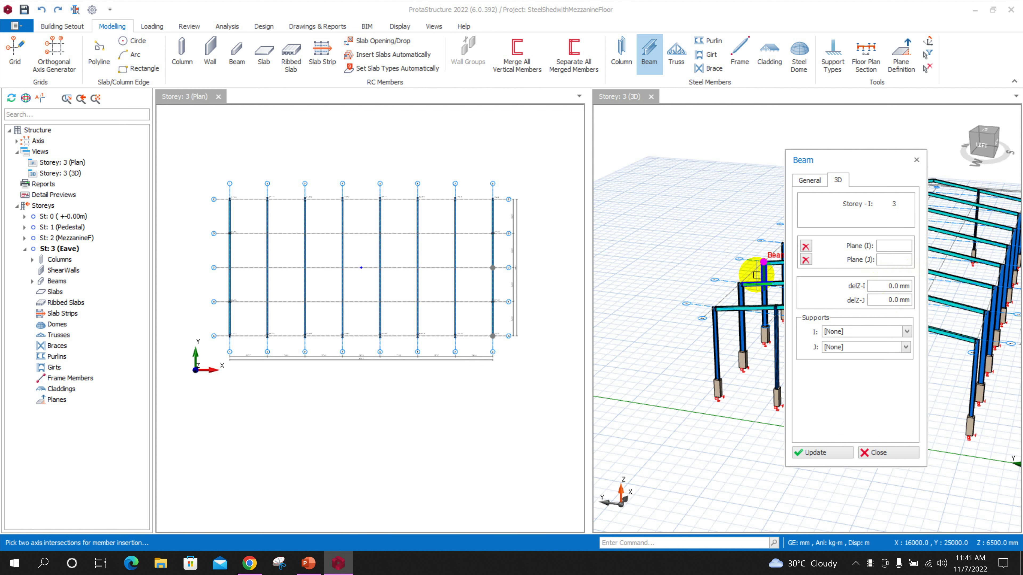
Step: Insert W4X13 eave beams in plan along axis E from axis 1 to axis 8, splitting them at the columns
scroll(226, 193, up, 1)
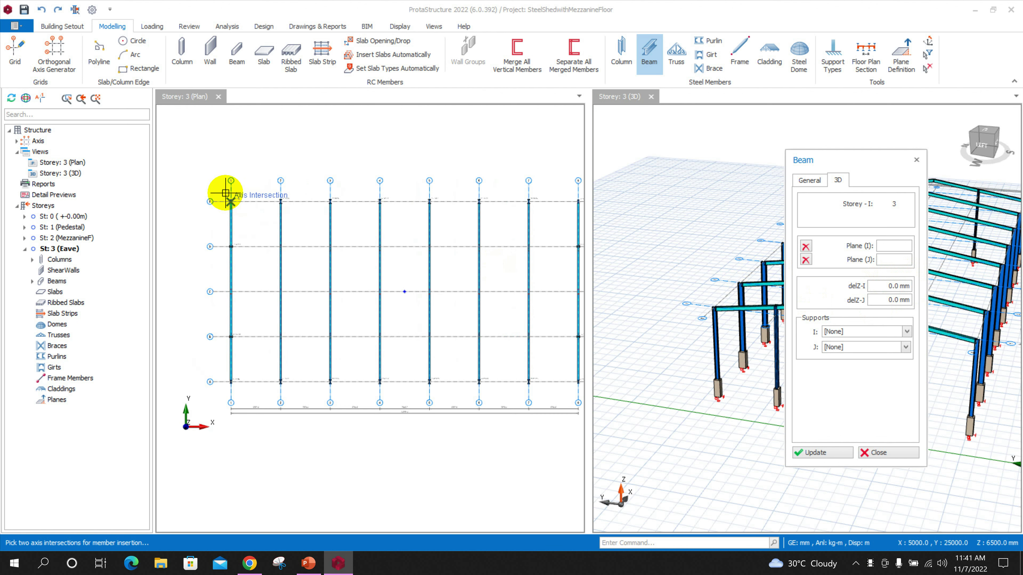
scroll(210, 218, down, 2)
scroll(212, 204, up, 2)
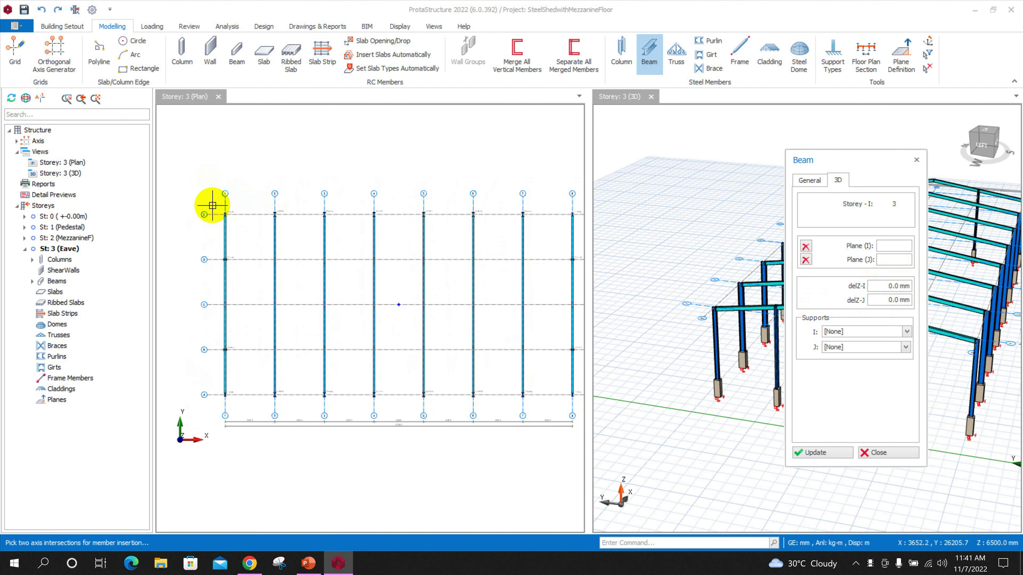
drag(213, 205, 531, 231)
scroll(463, 243, down, 1)
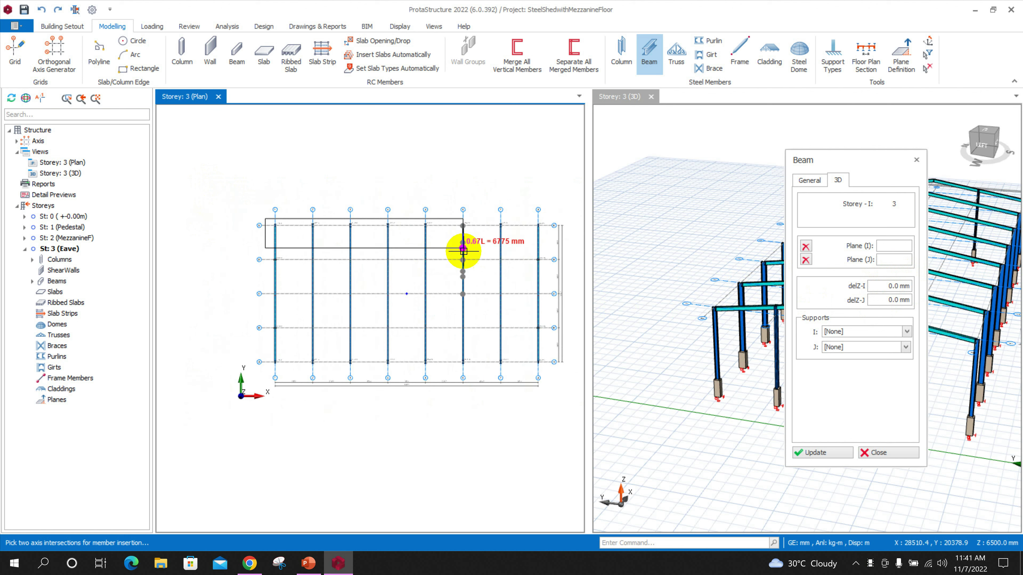
click(541, 230)
click(538, 322)
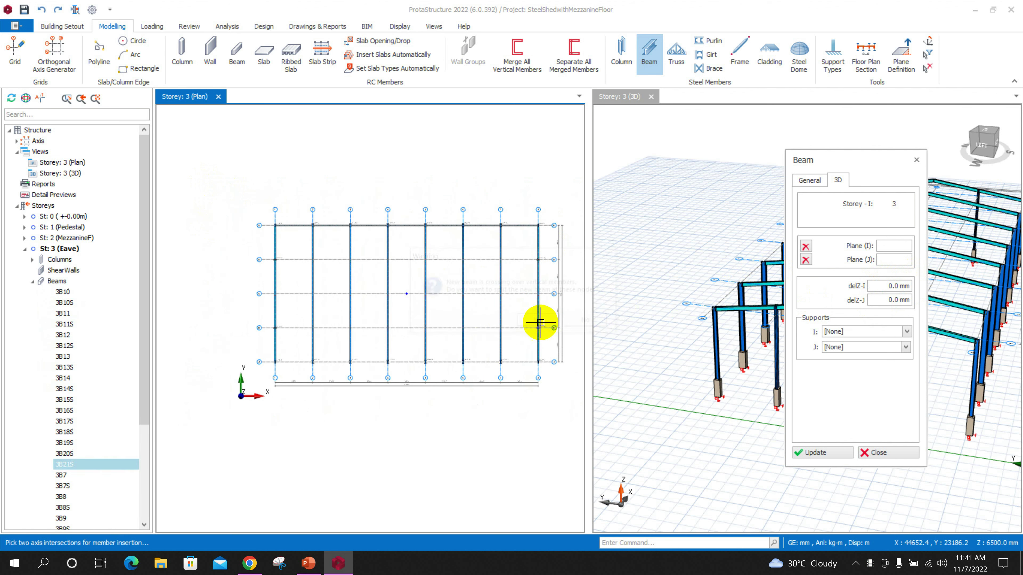
Step: Insert W4X13 eave beams along axis A from axis 1 to axis 8, splitting them at the columns
click(275, 361)
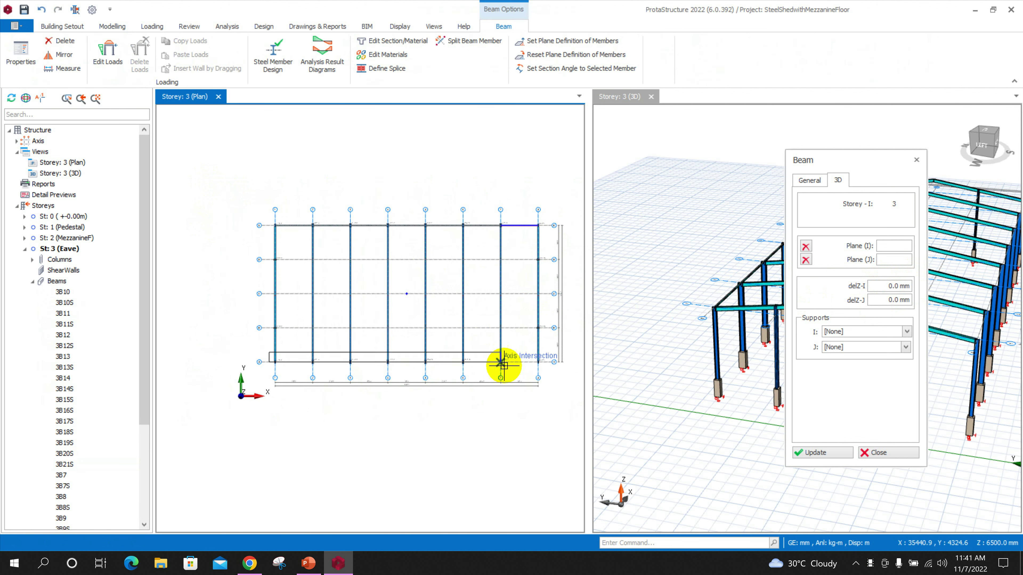
click(541, 365)
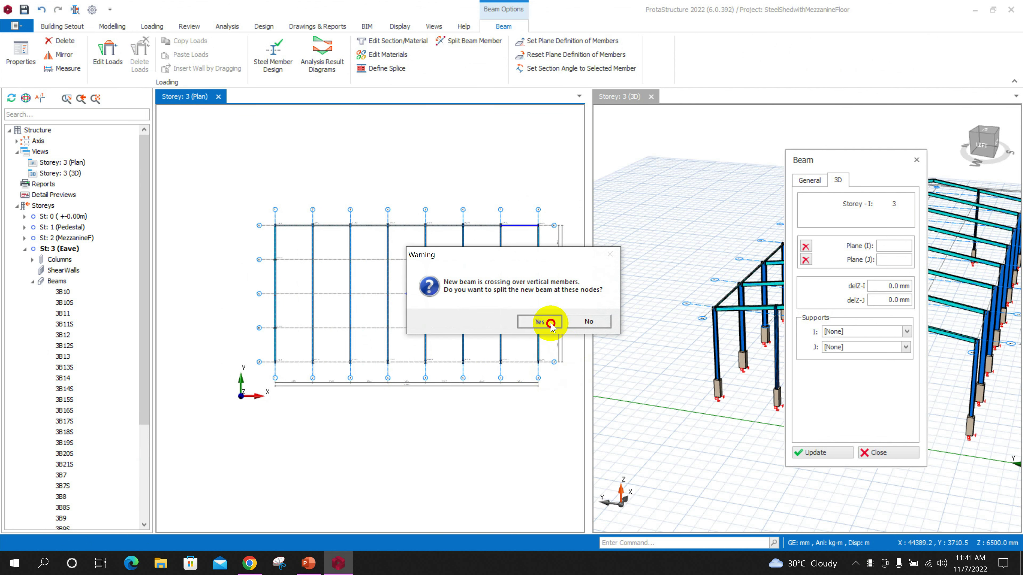
click(542, 321)
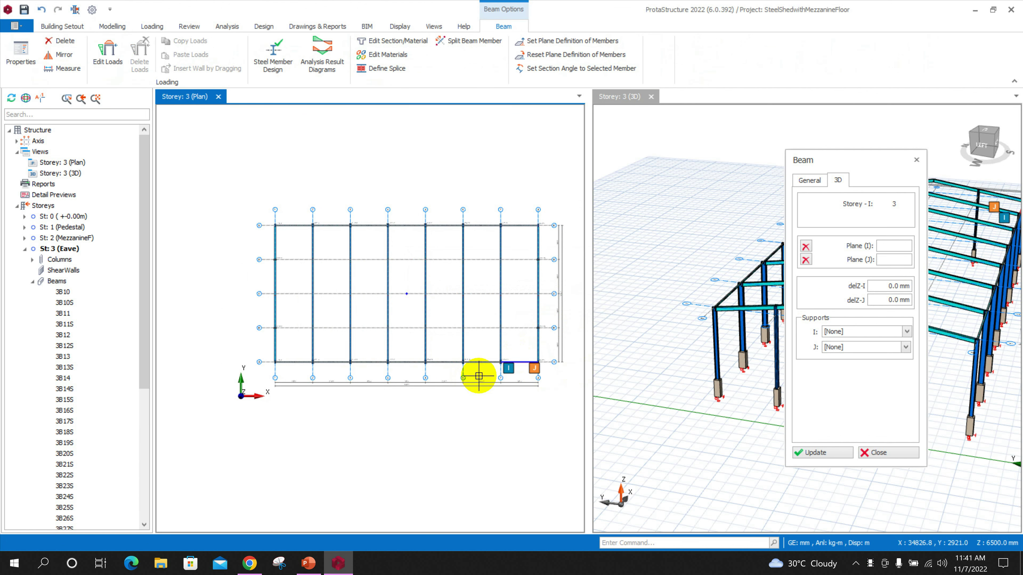
Step: Insert ridge beams along axis C from axis 1 to axis 8 with delZ-I and delZ-J of 1500 mm, split at the supporting spans
click(267, 283)
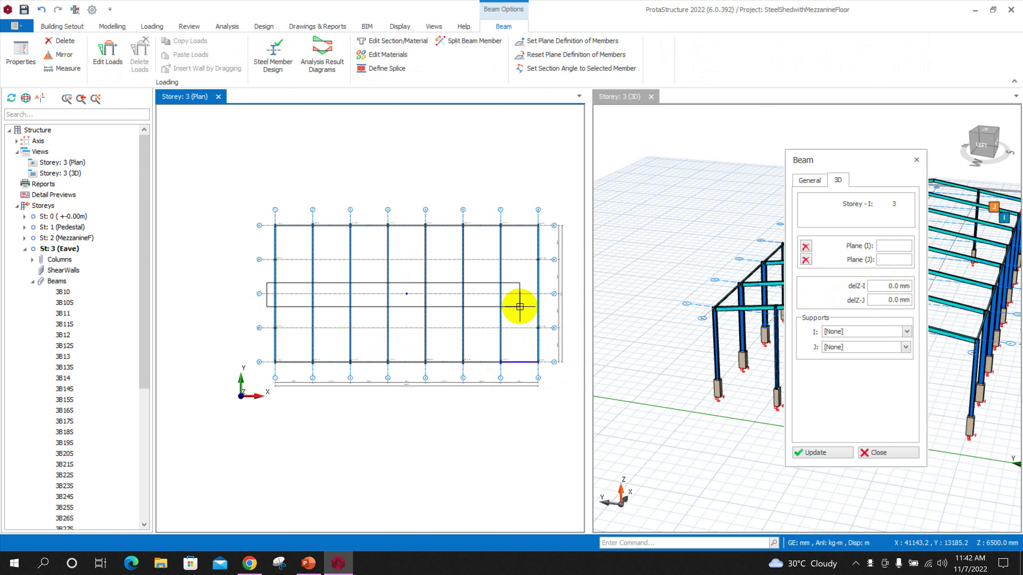
drag(817, 160, 699, 155)
click(765, 284)
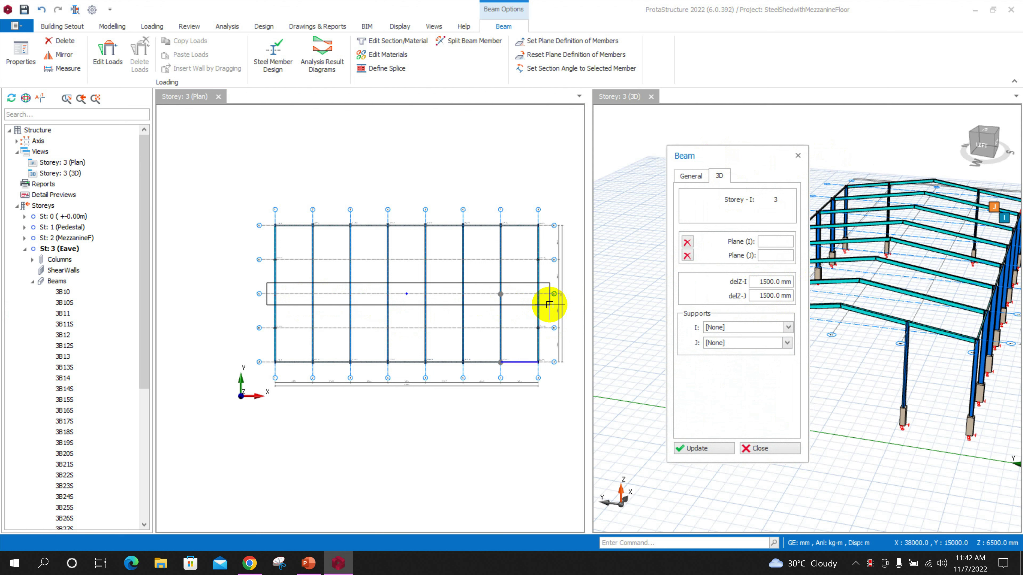
click(548, 303)
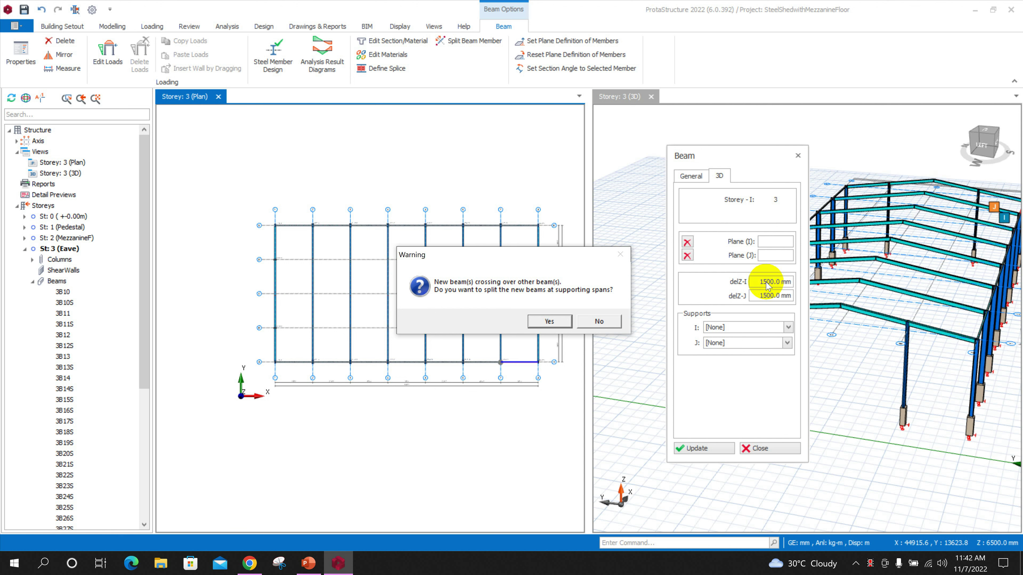
click(557, 322)
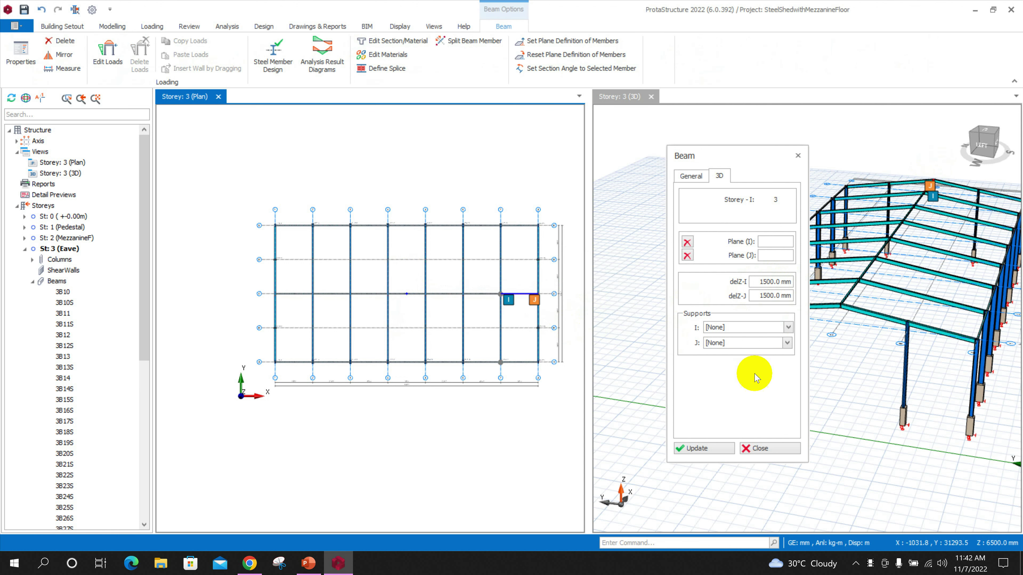
click(784, 449)
Step: Make MezzanineF the current storey in the 3D view and look at the frame from the gable end
click(893, 381)
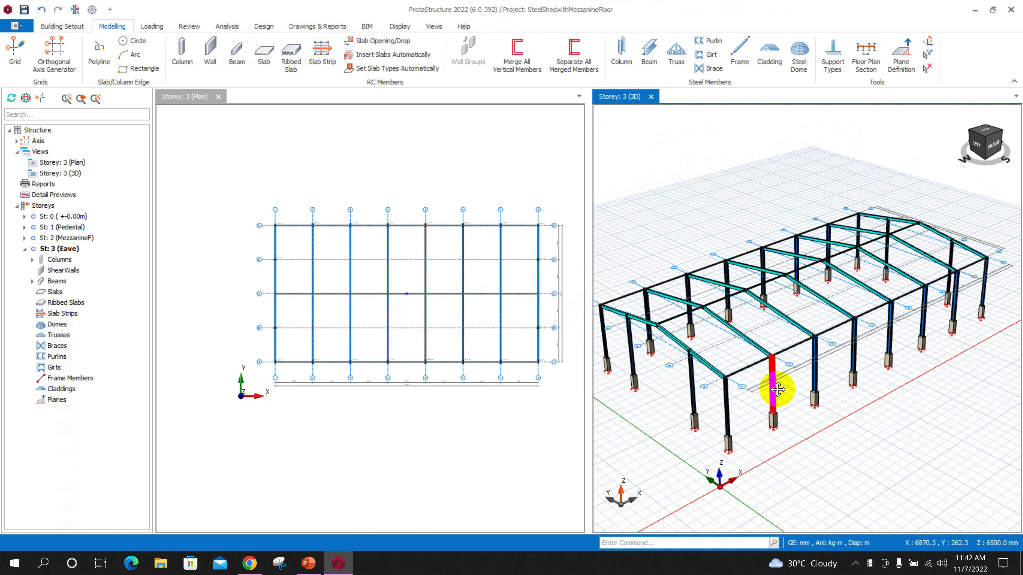
scroll(804, 381, up, 2)
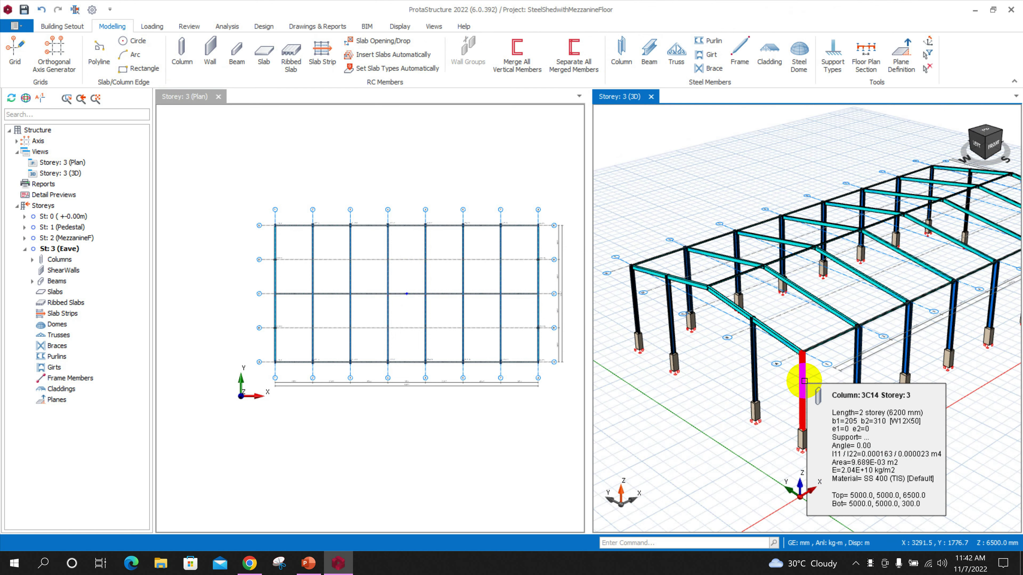
scroll(781, 357, down, 2)
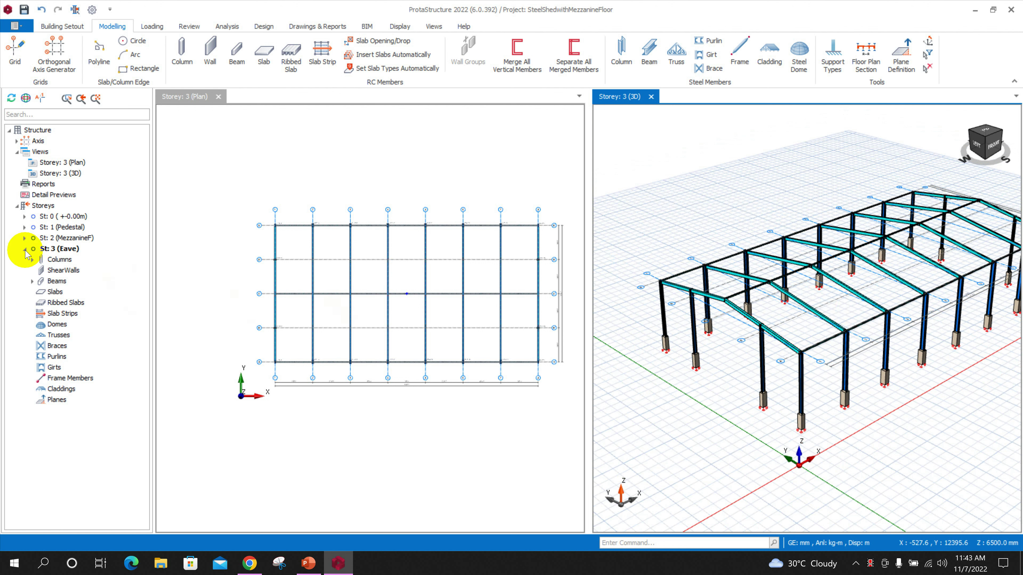
double_click(26, 238)
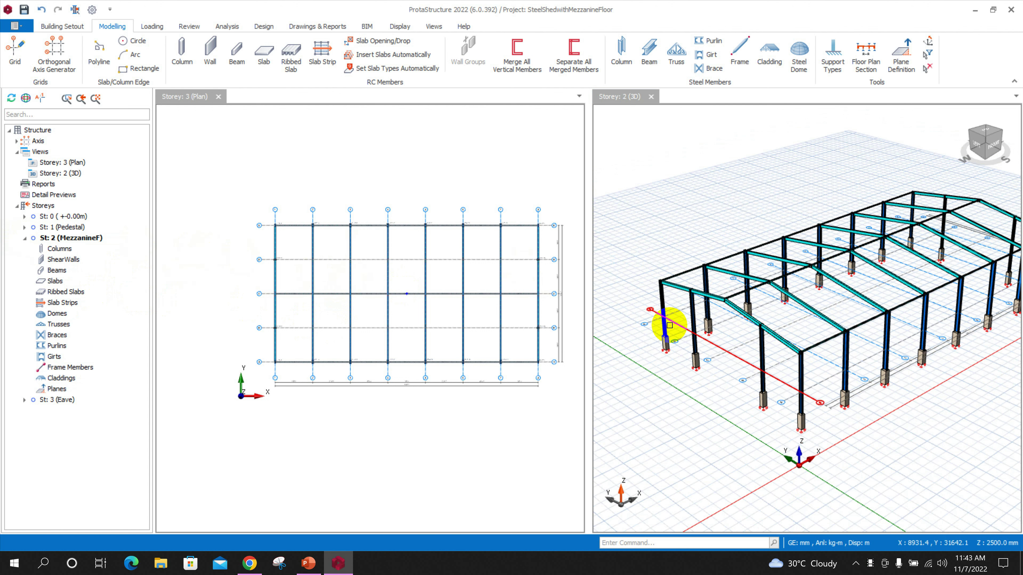
scroll(662, 326, up, 1)
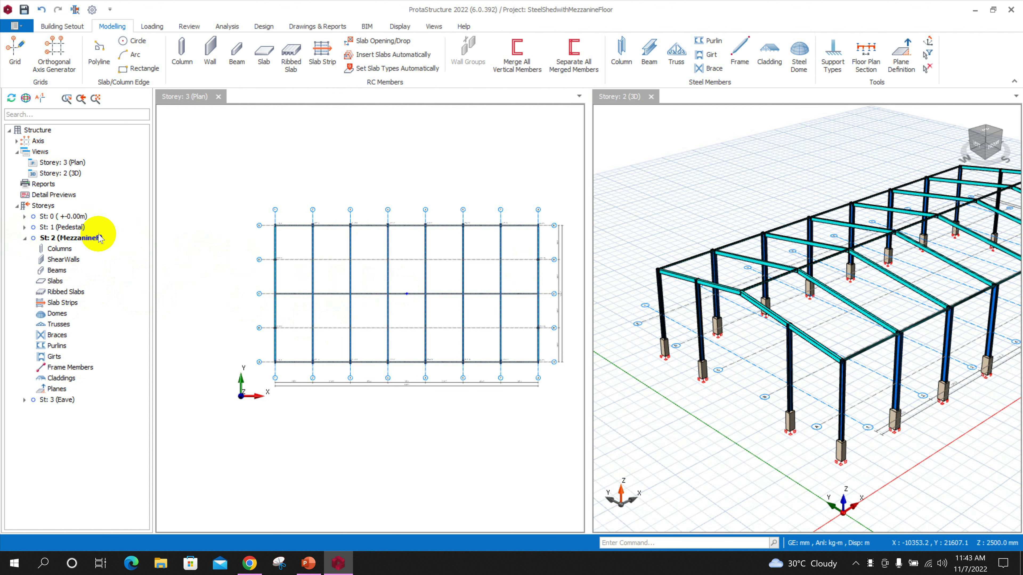
scroll(840, 369, up, 1)
middle_drag(822, 364, 974, 340)
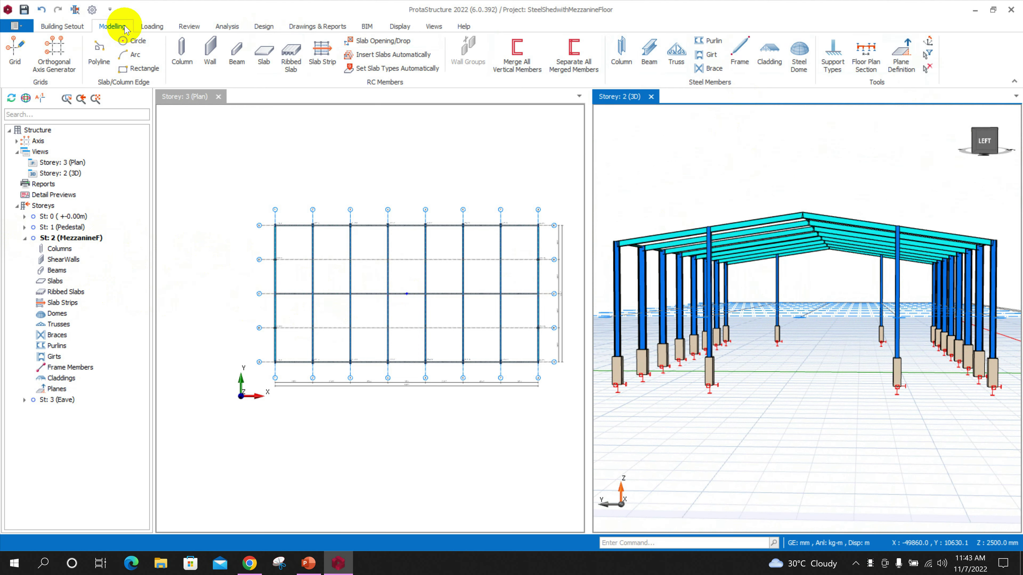
Step: Edit the storeys so MezzanineF has a height of 2500 mm and Eave has a level of 6500 mm
click(77, 26)
click(874, 60)
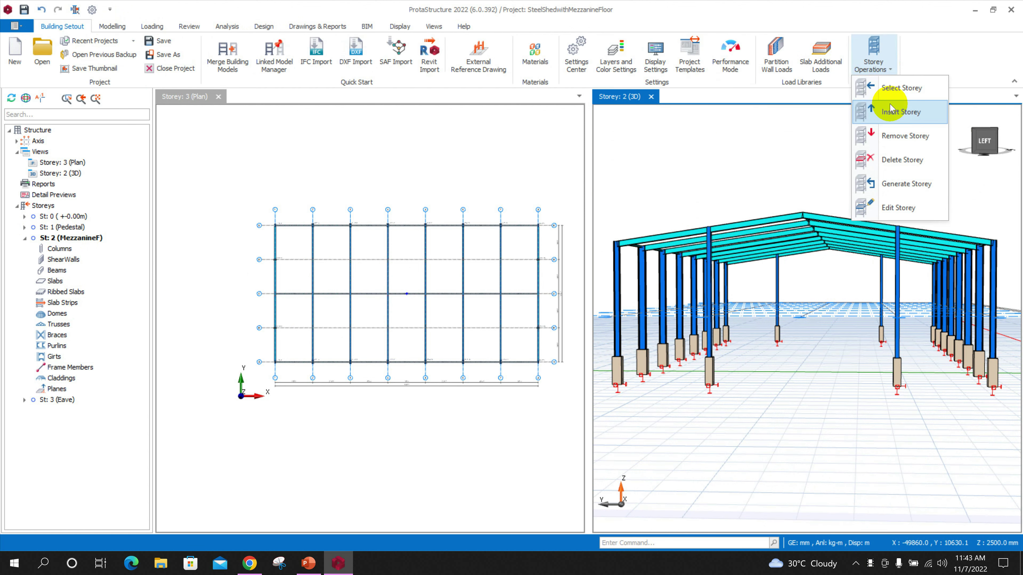
click(898, 208)
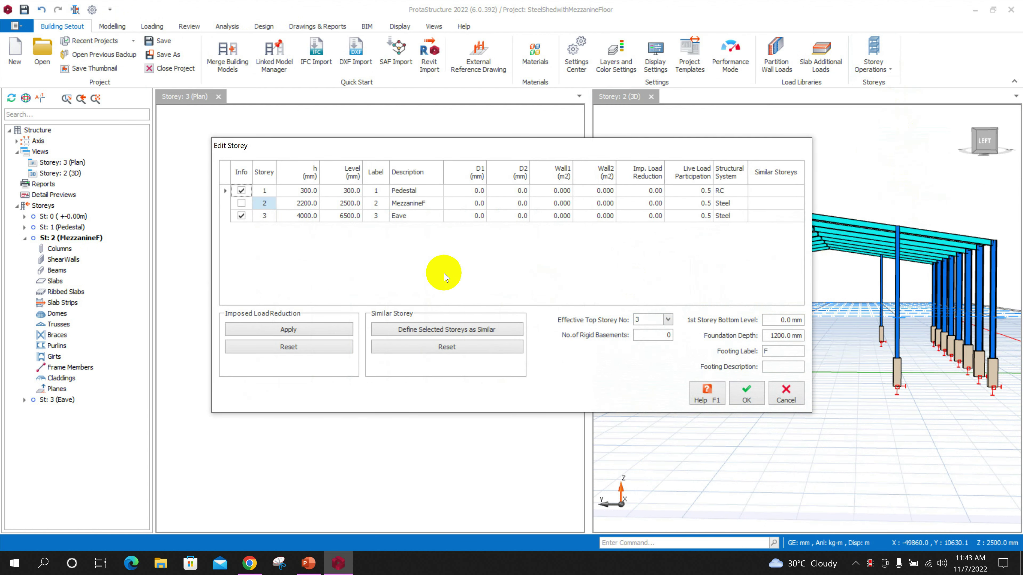
click(302, 205)
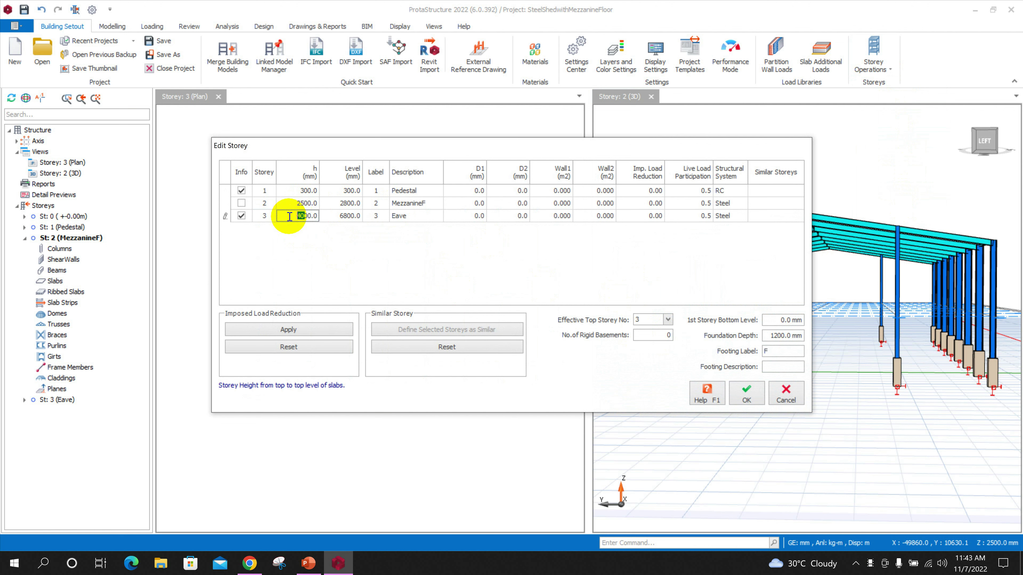
click(336, 217)
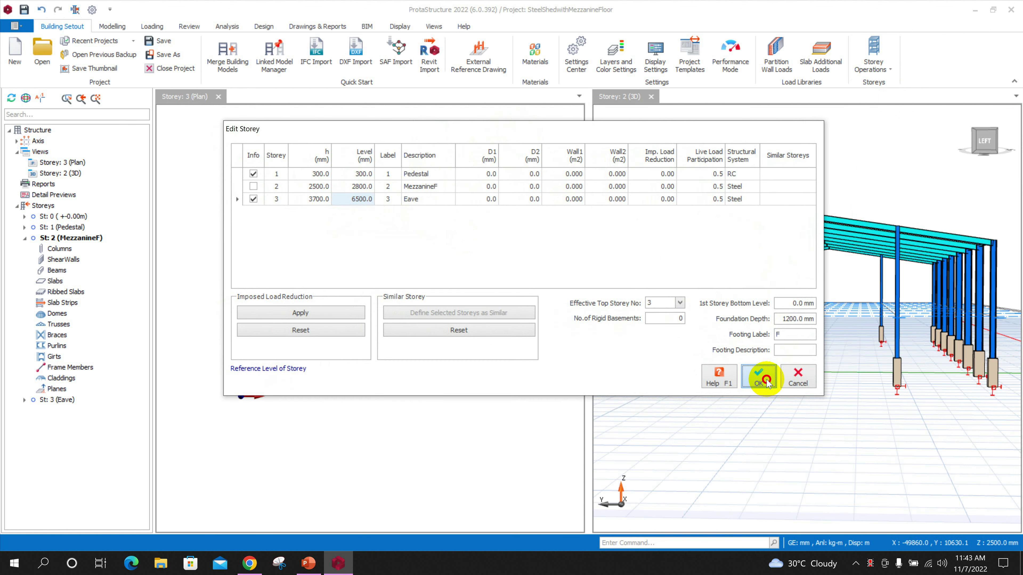
click(759, 376)
click(554, 321)
drag(806, 365, 827, 406)
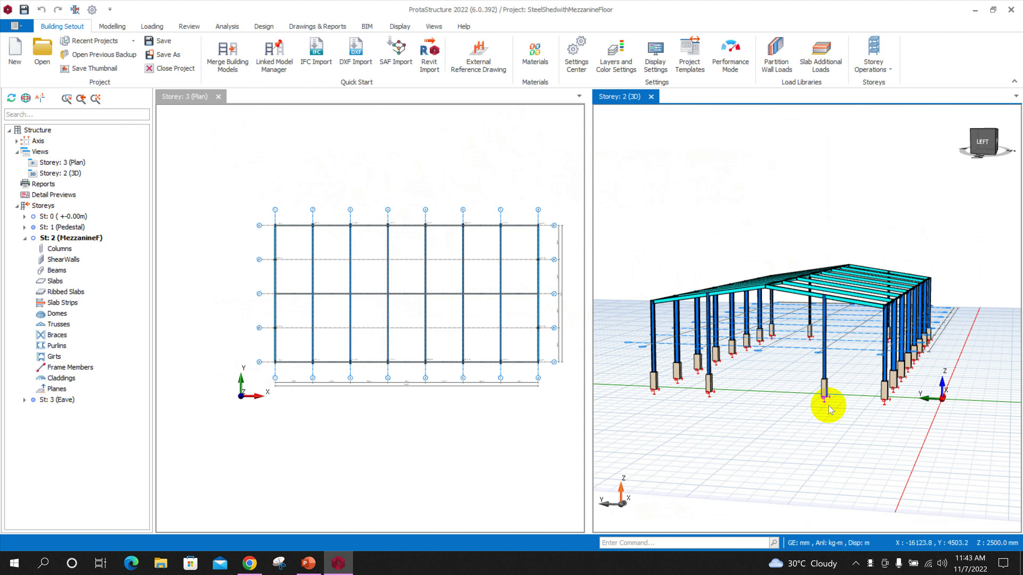
Step: Switch the plan view to the MezzanineF storey
click(380, 298)
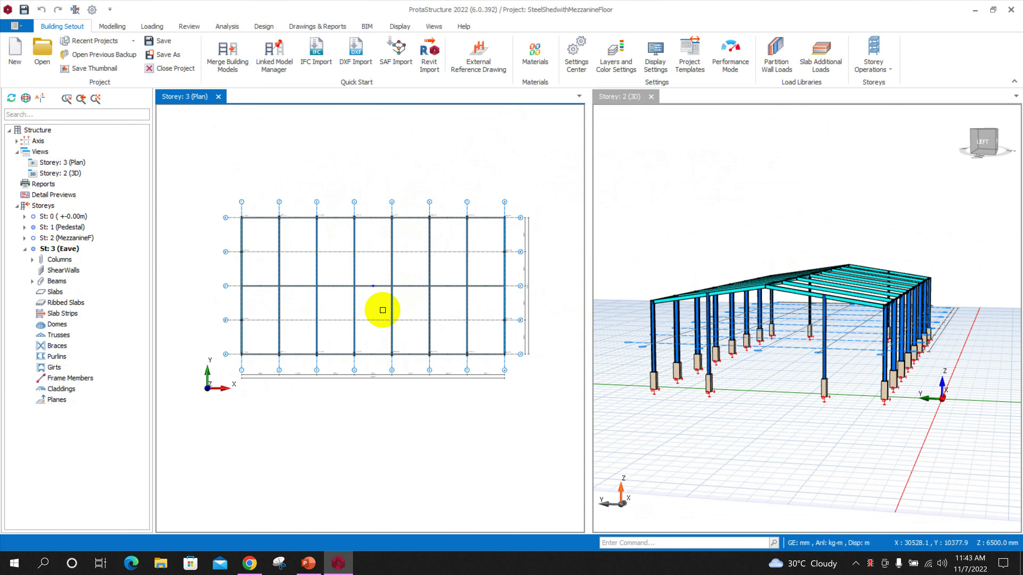
click(72, 237)
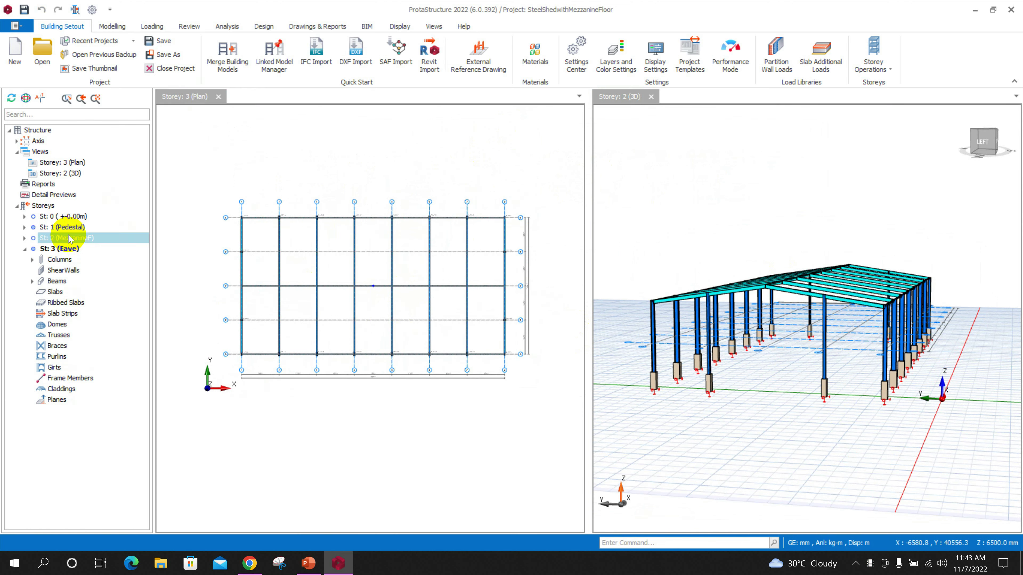
double_click(86, 238)
Step: Start a new steel column with a length of 1 storey and assign it the W6X25 section from the AISCM W shapes
click(113, 26)
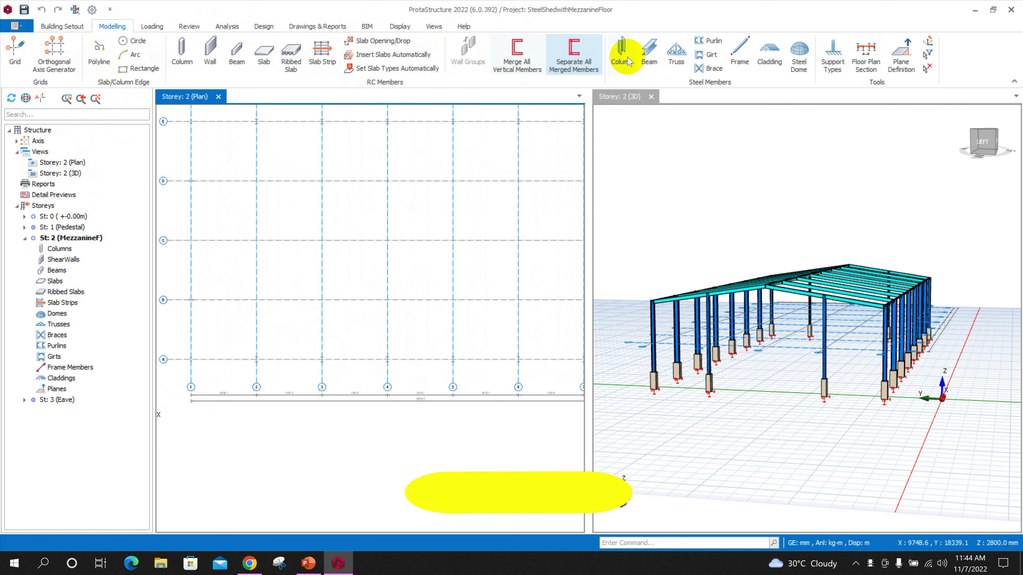
click(621, 55)
double_click(766, 214)
text(4)
text(1)
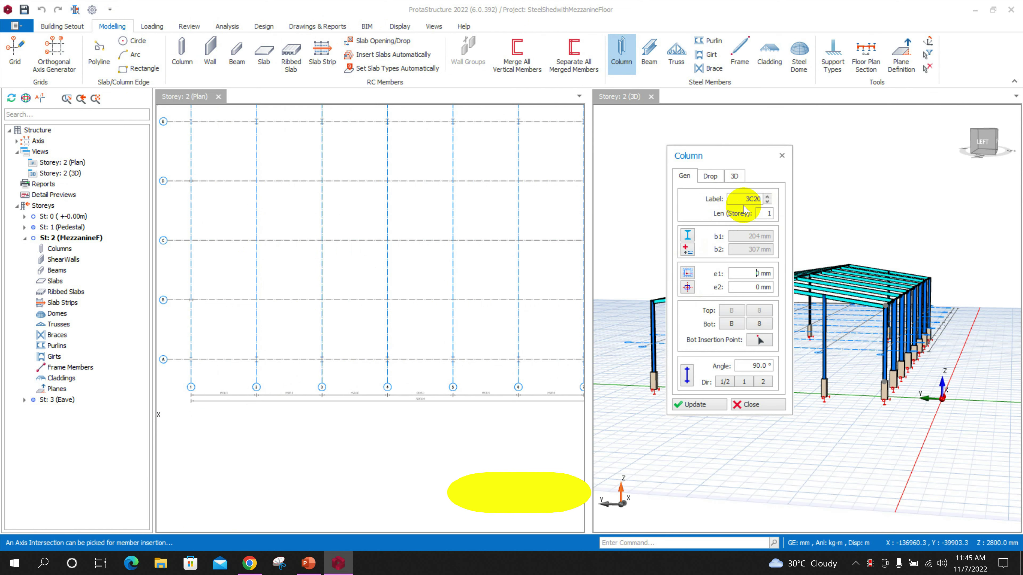
click(687, 235)
click(421, 169)
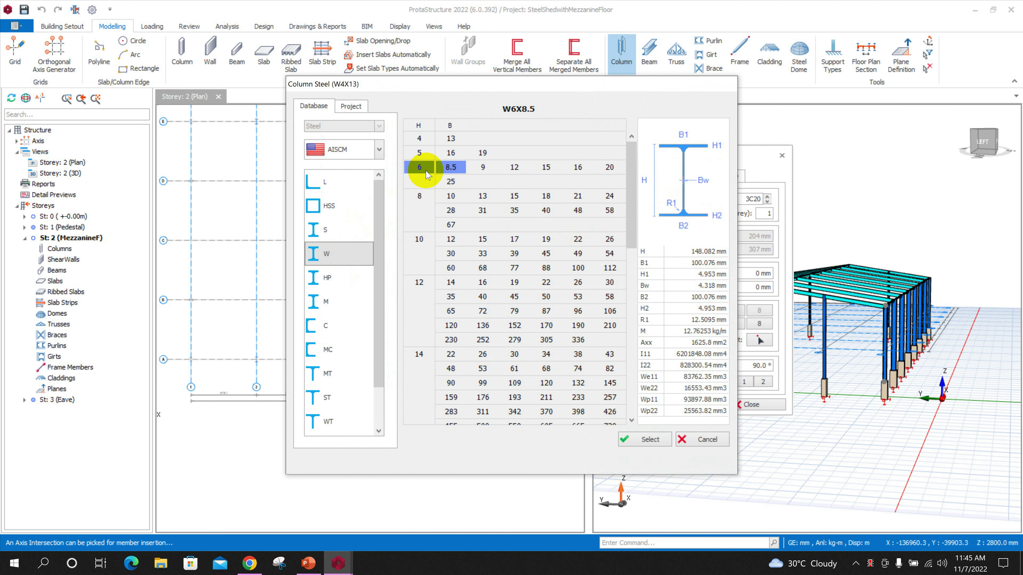
click(451, 182)
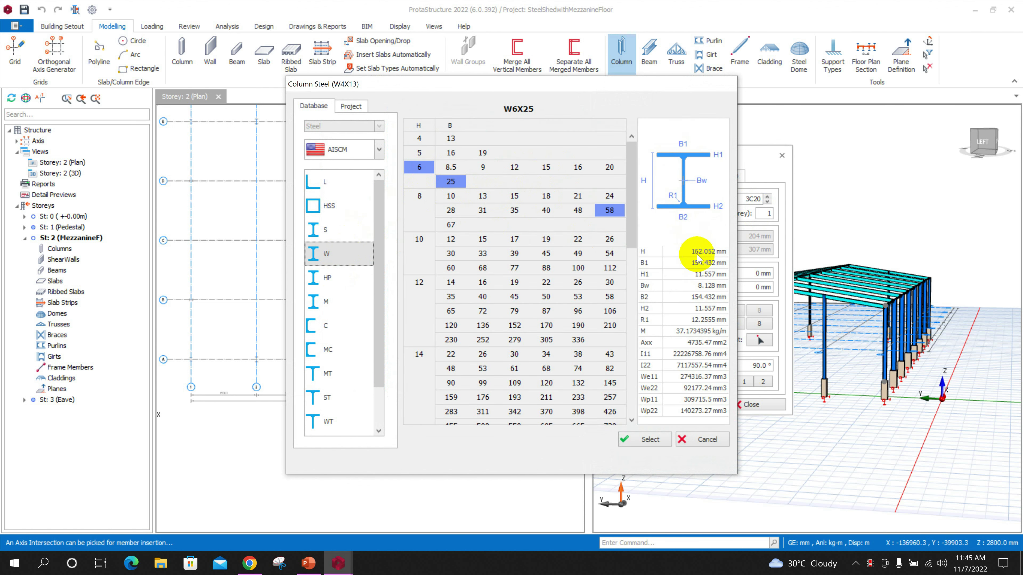
click(648, 439)
click(647, 460)
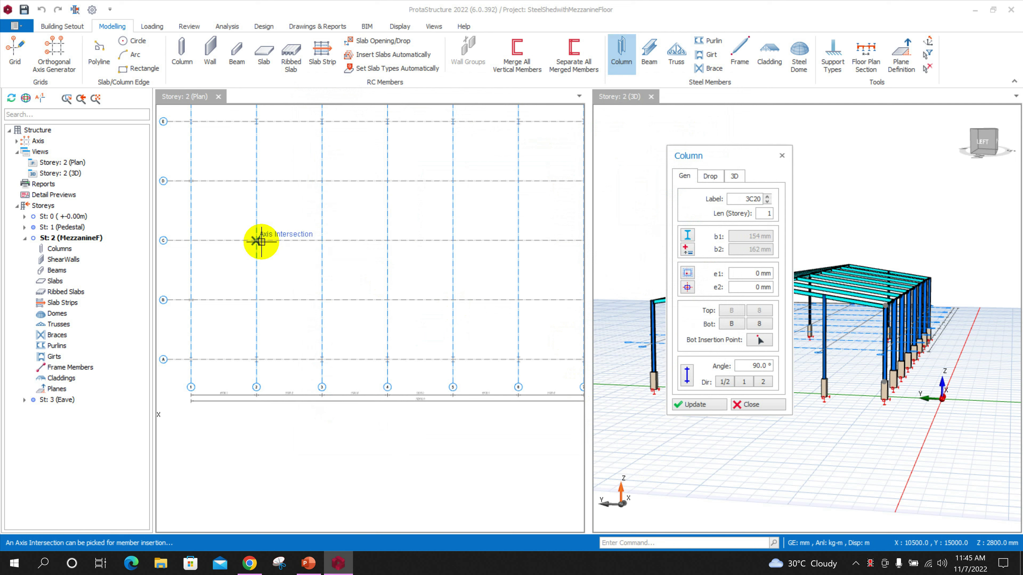
Step: Place six W6X25 mezzanine columns at the intersections of axes 3, 4 and 5 with axes B and C
scroll(330, 313, up, 2)
drag(317, 245, 383, 260)
scroll(383, 260, up, 1)
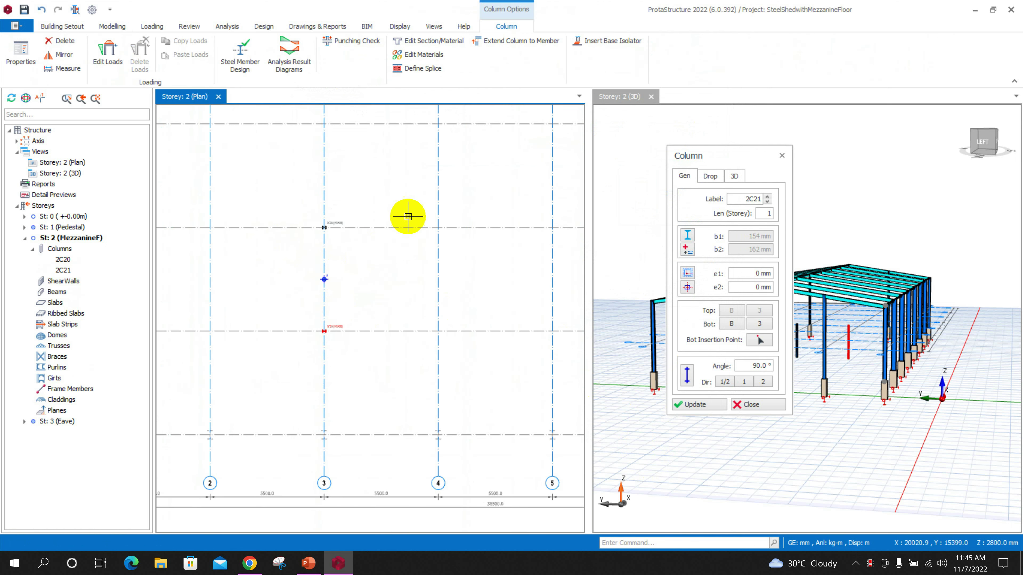
drag(499, 214, 562, 342)
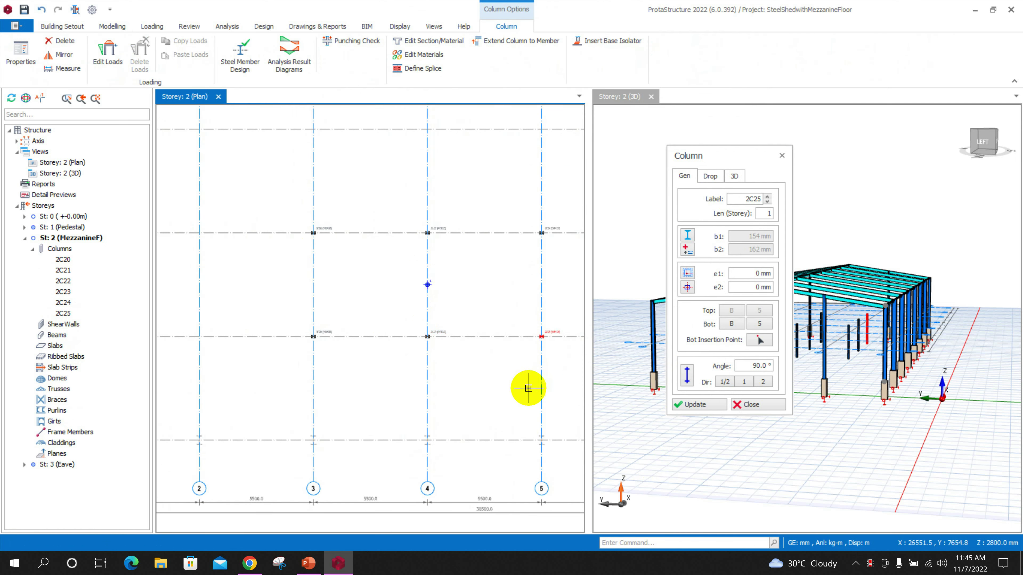
scroll(488, 368, down, 1)
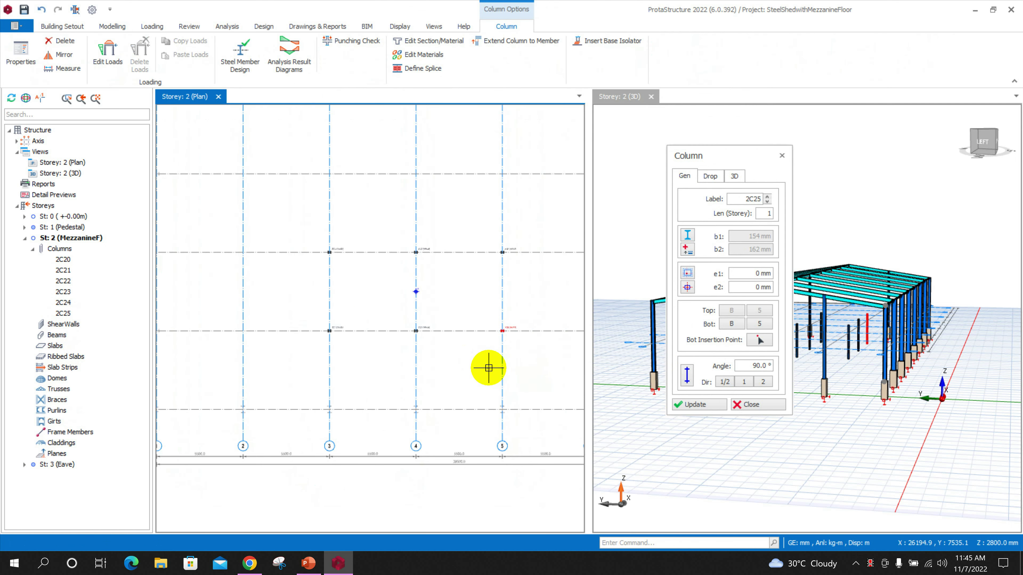
Step: Start a new steel beam with the W6X25 section and set its delZ offsets to 0 mm at both ends
click(739, 404)
click(649, 52)
click(714, 251)
click(362, 257)
click(485, 170)
click(646, 460)
click(720, 176)
click(776, 282)
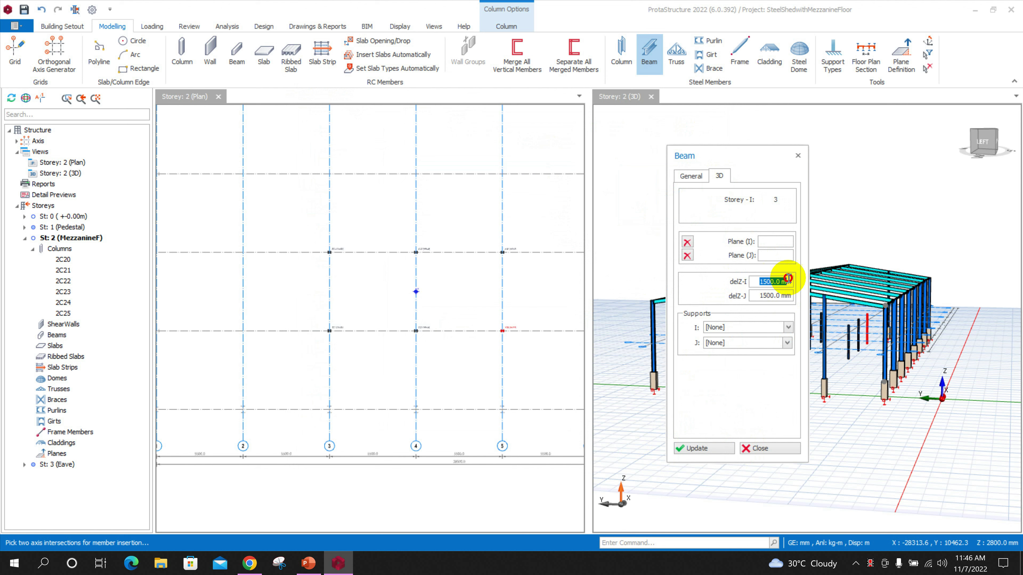
text(0)
Step: Create the mezzanine beams on all grid lines between axes 3 to 5 and A to C at once
drag(300, 236, 366, 418)
click(544, 320)
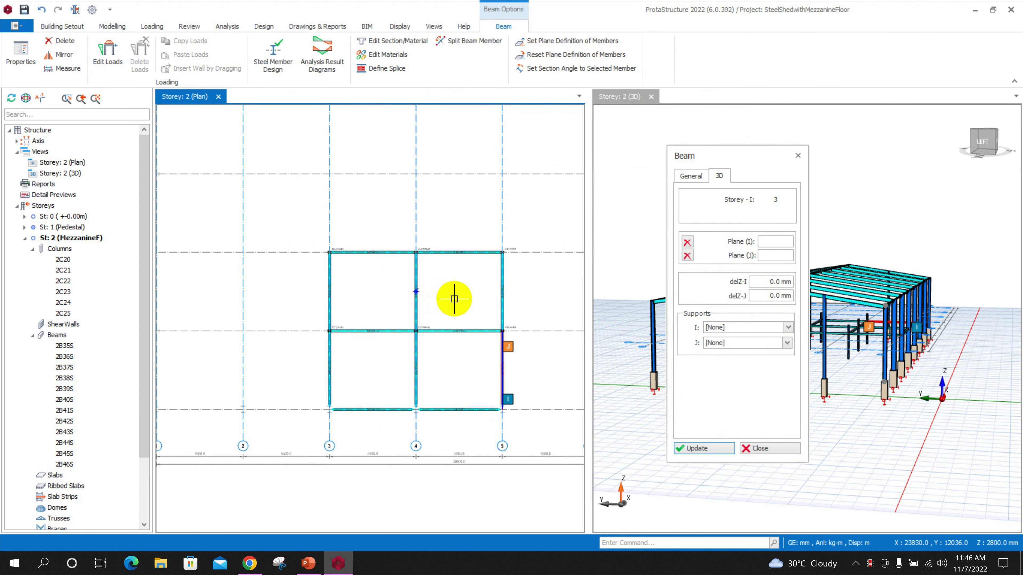
click(770, 448)
Step: Remove the top del z offset of the mezzanine column at the intersection of axes C and 3
scroll(833, 363, up, 8)
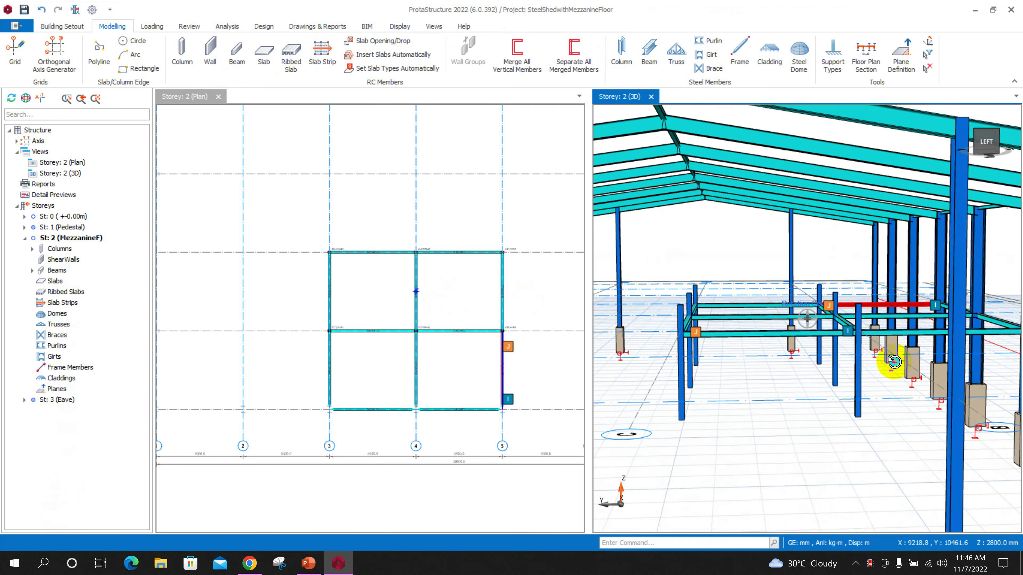
right_click(865, 357)
click(804, 358)
click(902, 318)
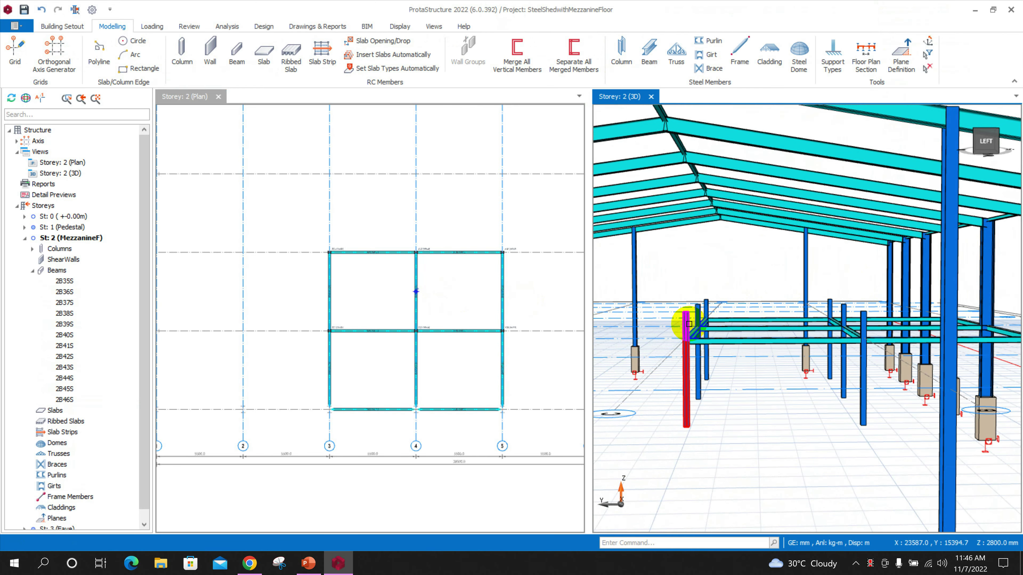
double_click(628, 320)
click(720, 176)
click(735, 175)
drag(743, 242, 784, 242)
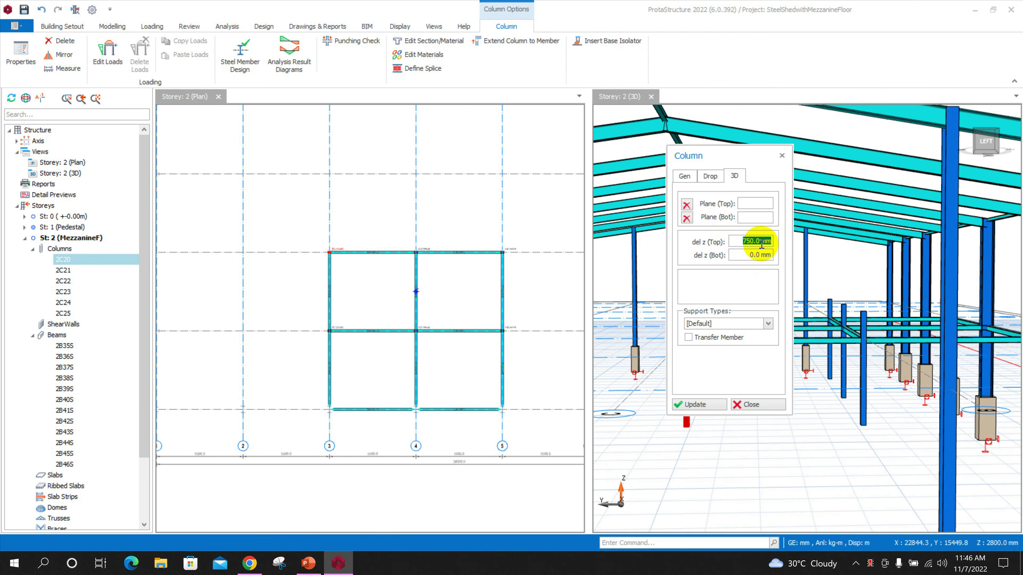
click(701, 404)
Step: Select the other five mezzanine columns and remove their top dZ offsets together in the column table
scroll(804, 393, down, 3)
click(802, 318)
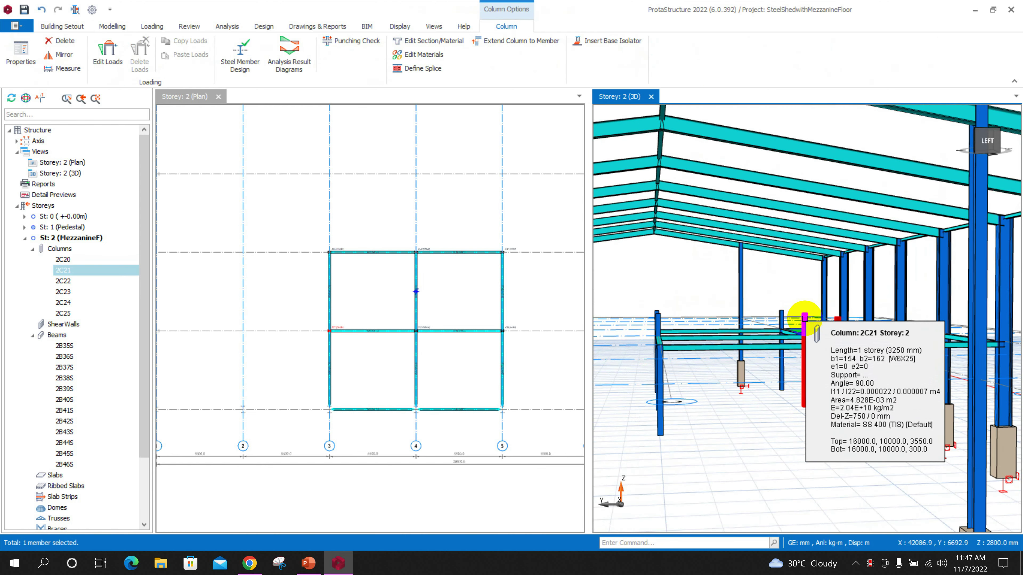
click(662, 315)
click(655, 304)
click(660, 311)
scroll(678, 331, up, 3)
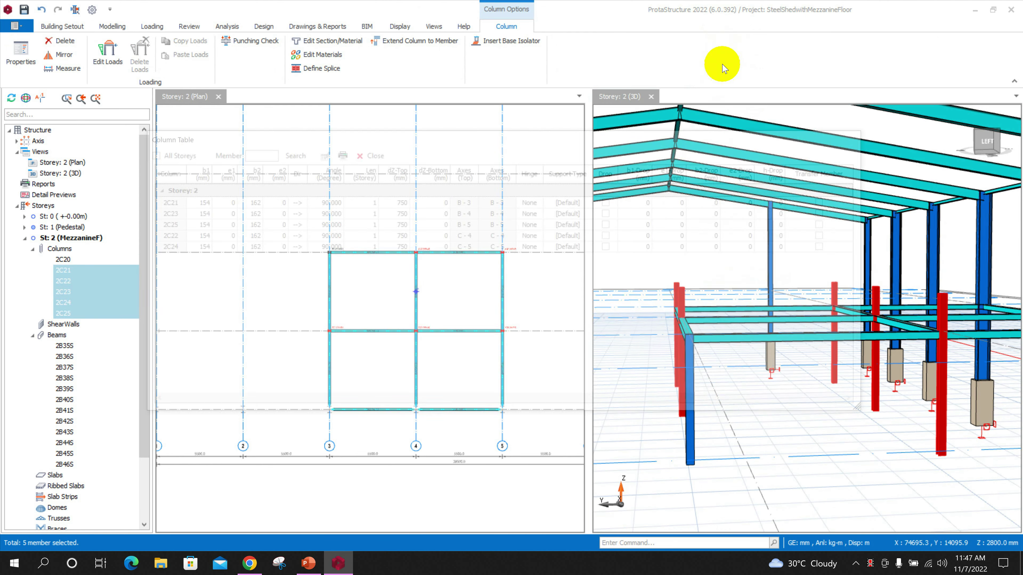
key(Escape)
click(781, 407)
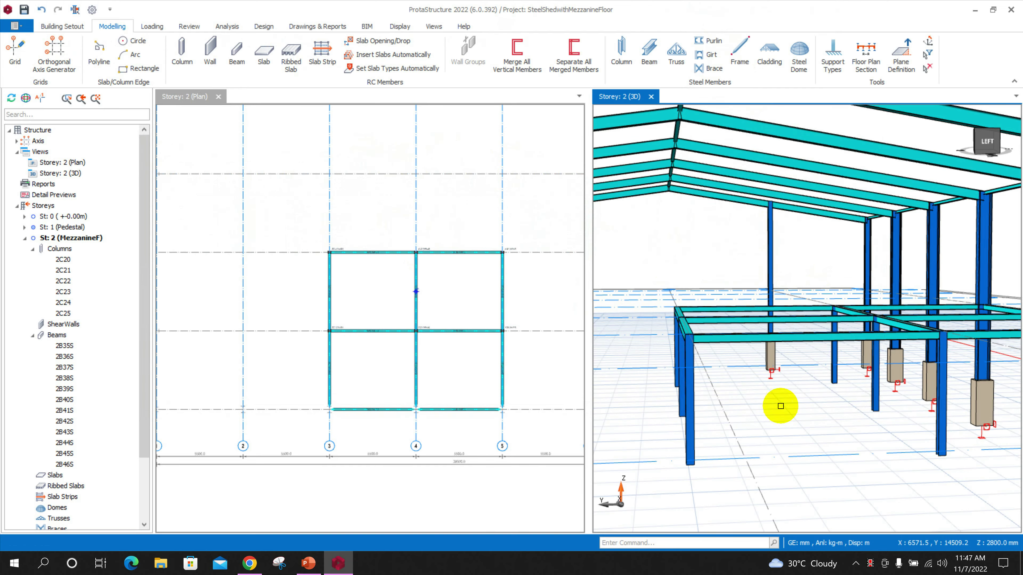
scroll(902, 423, down, 3)
scroll(788, 413, up, 3)
scroll(783, 413, down, 2)
click(705, 396)
middle_drag(783, 413, 672, 385)
Step: Start a new steel beam with the AISCM S3X7.5 section and M2 and M3 releases at both ends
scroll(381, 293, down, 3)
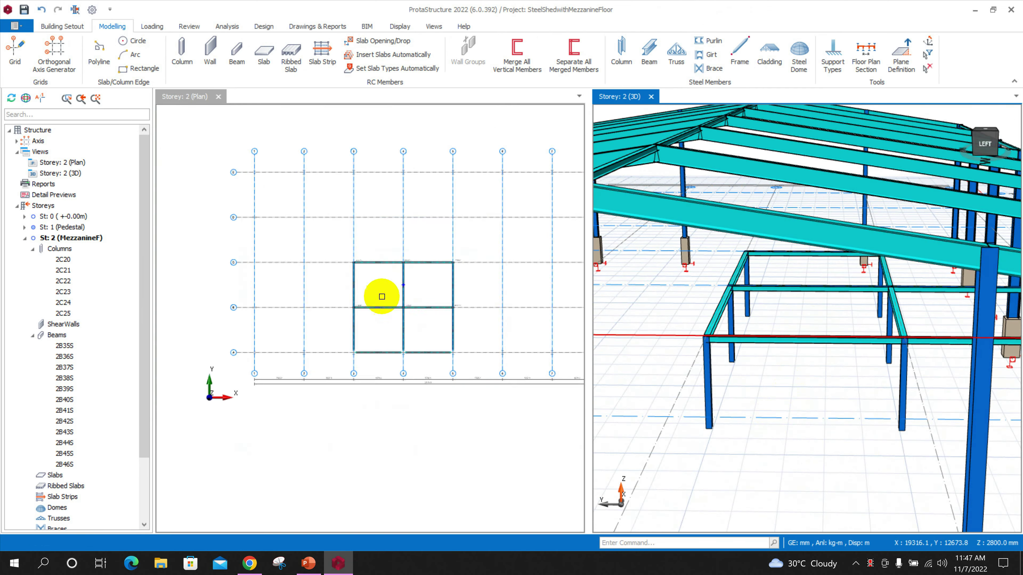
scroll(381, 293, up, 4)
click(649, 52)
click(689, 246)
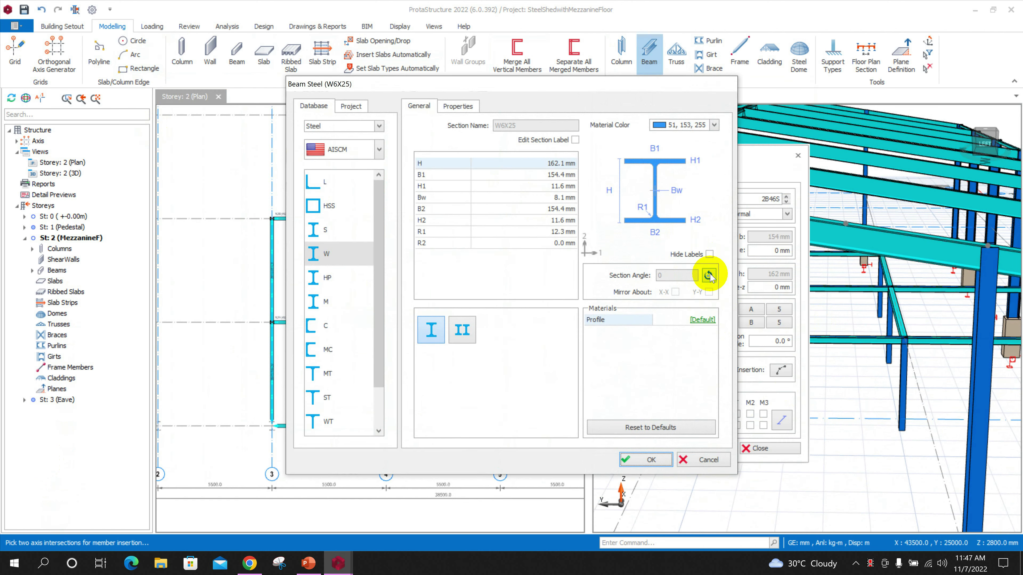
click(334, 253)
click(419, 139)
click(346, 226)
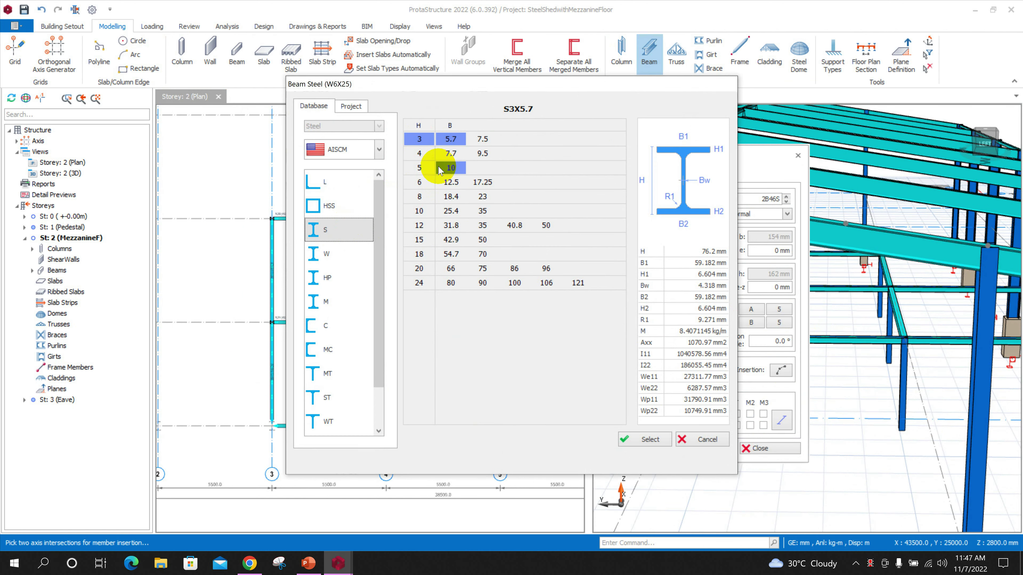
click(482, 139)
click(660, 441)
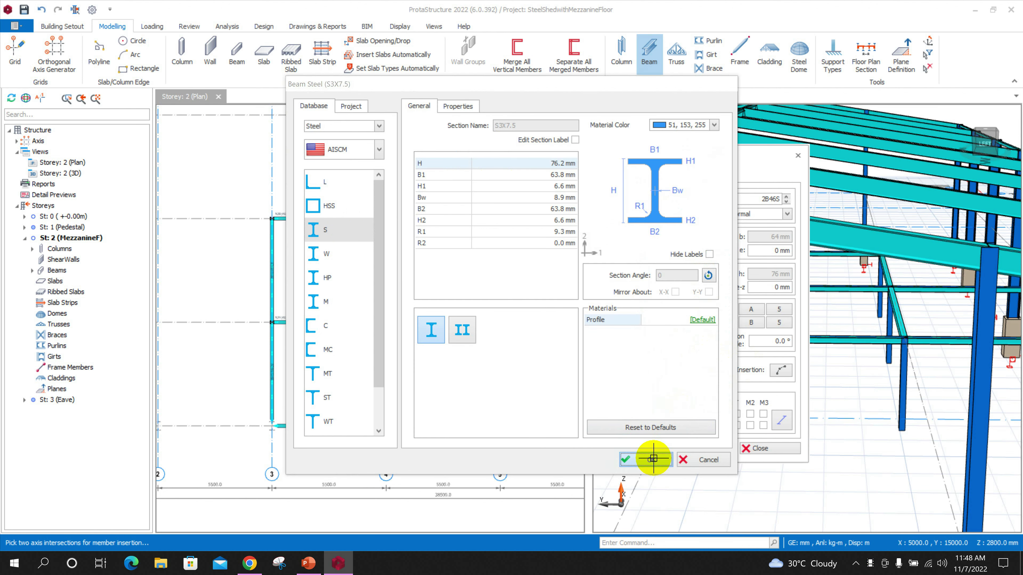
click(652, 458)
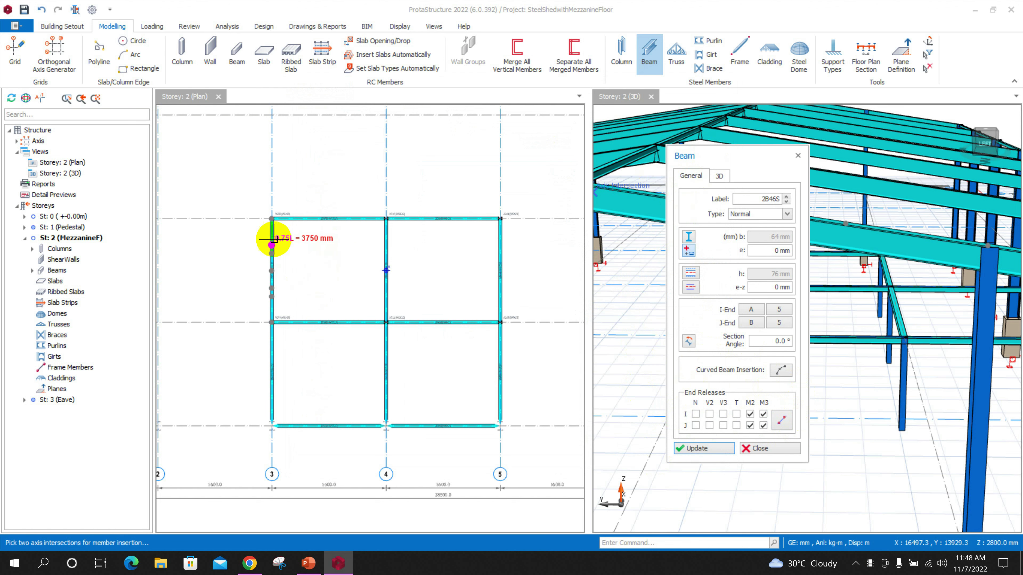
Step: Place a secondary beam from axis 3 to axis 5 at 0.75L (3750 mm) between axes B and C, splitting it at the supporting beams
scroll(270, 238, up, 2)
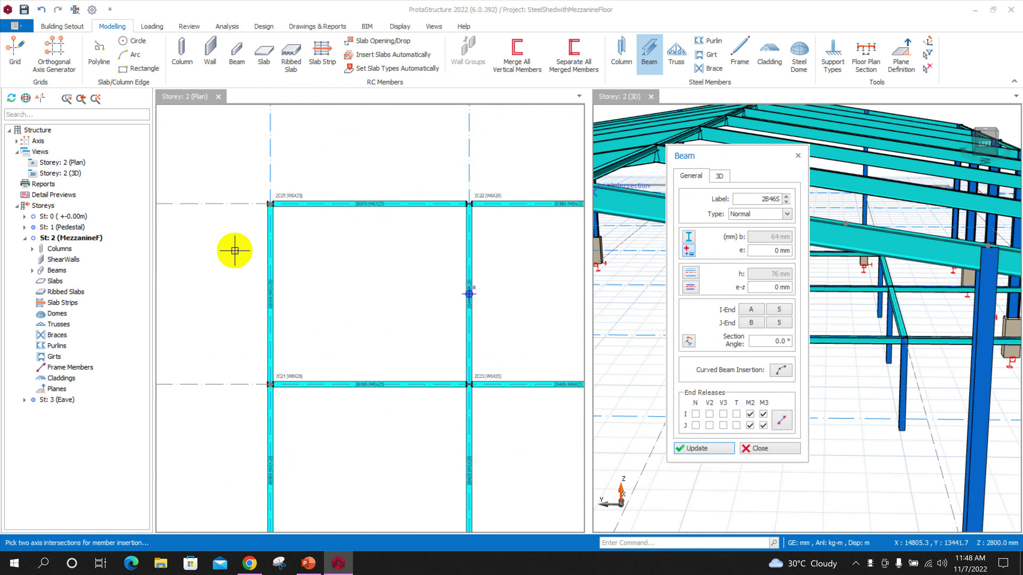
click(275, 246)
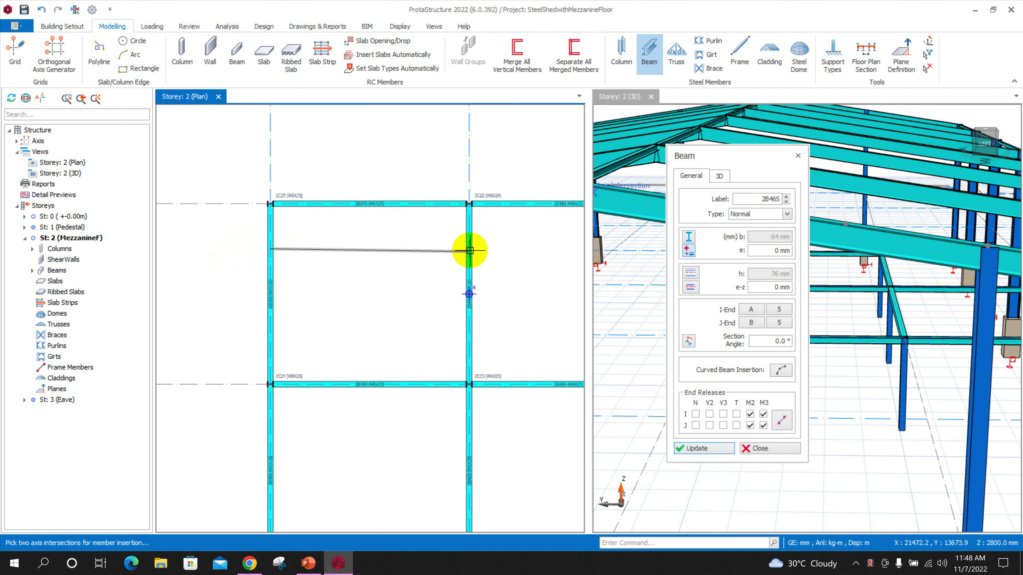
scroll(339, 273, down, 3)
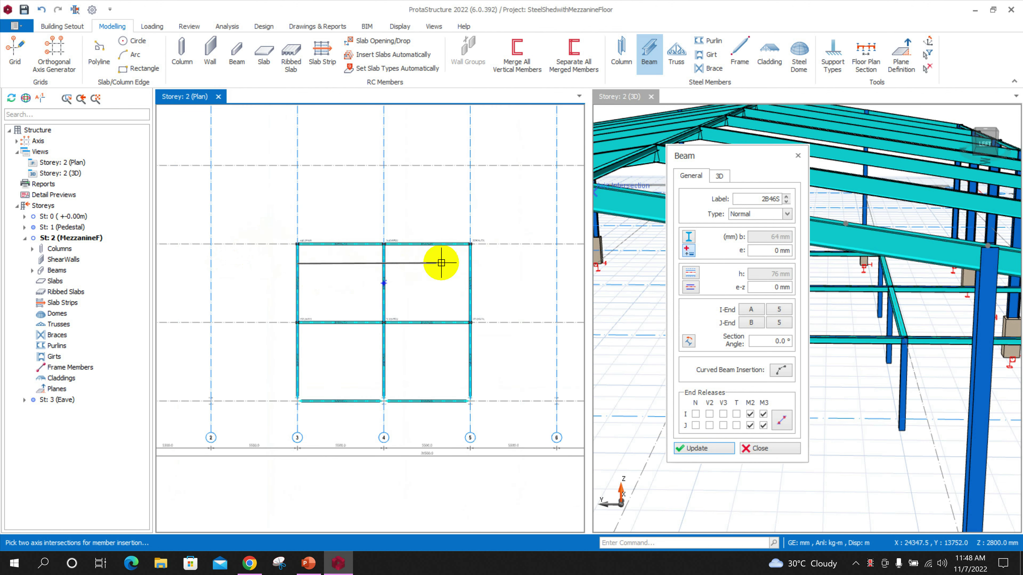
click(469, 265)
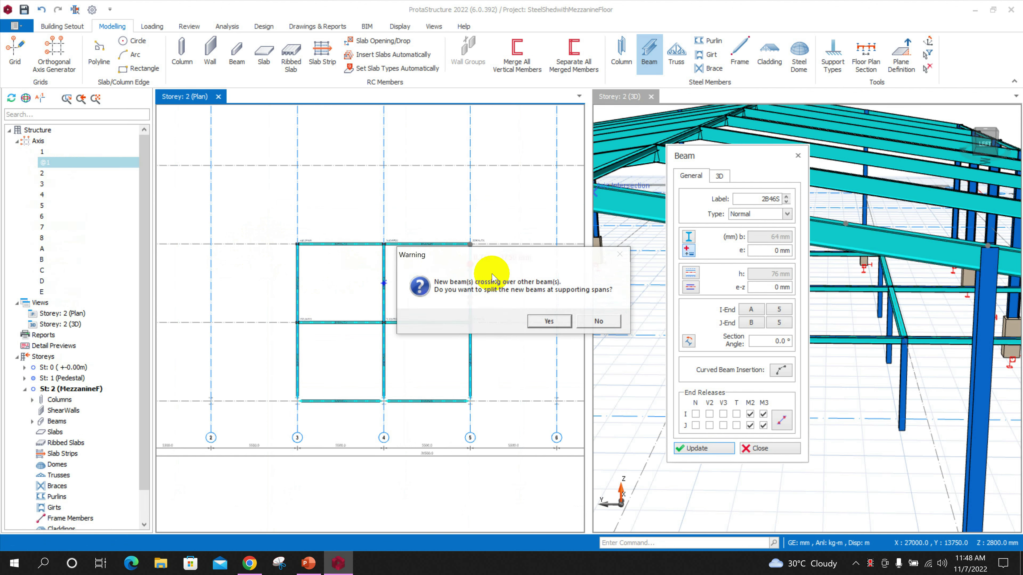
click(555, 321)
Step: Add two more secondary beams from axis 3 to axis 5, at the midpoint and lower quarter point between axes B and C
click(298, 283)
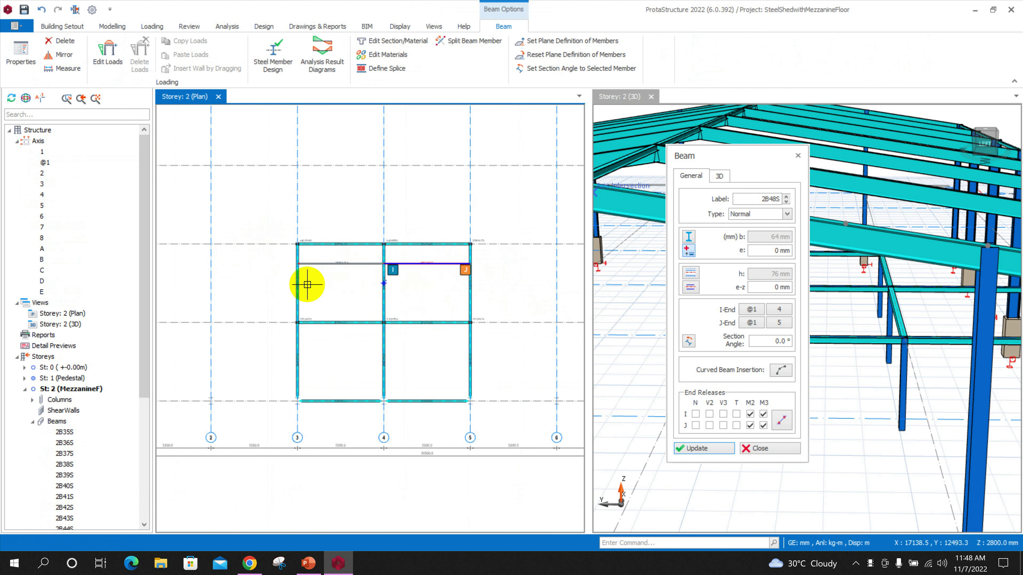
click(469, 283)
click(297, 302)
click(470, 302)
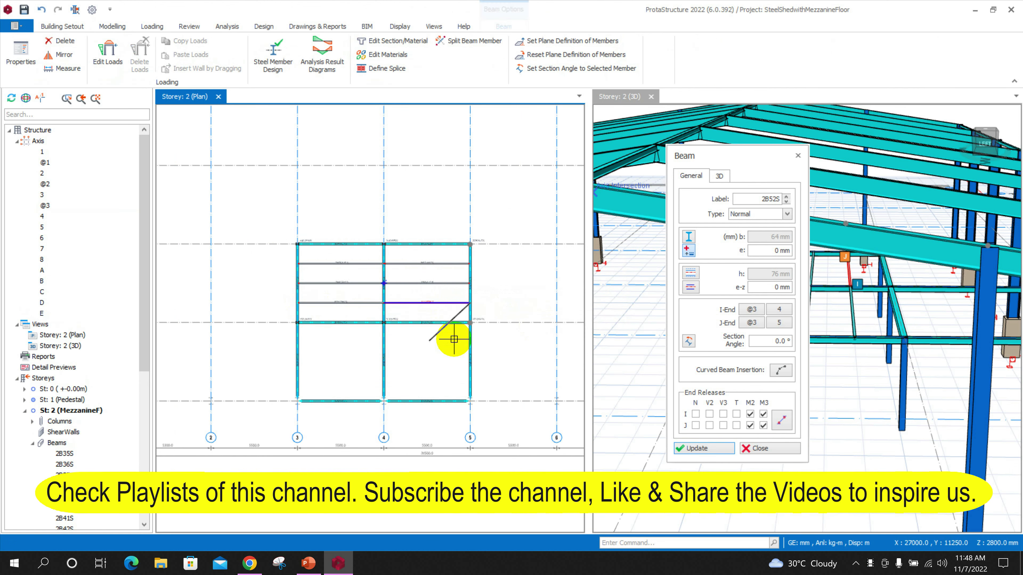